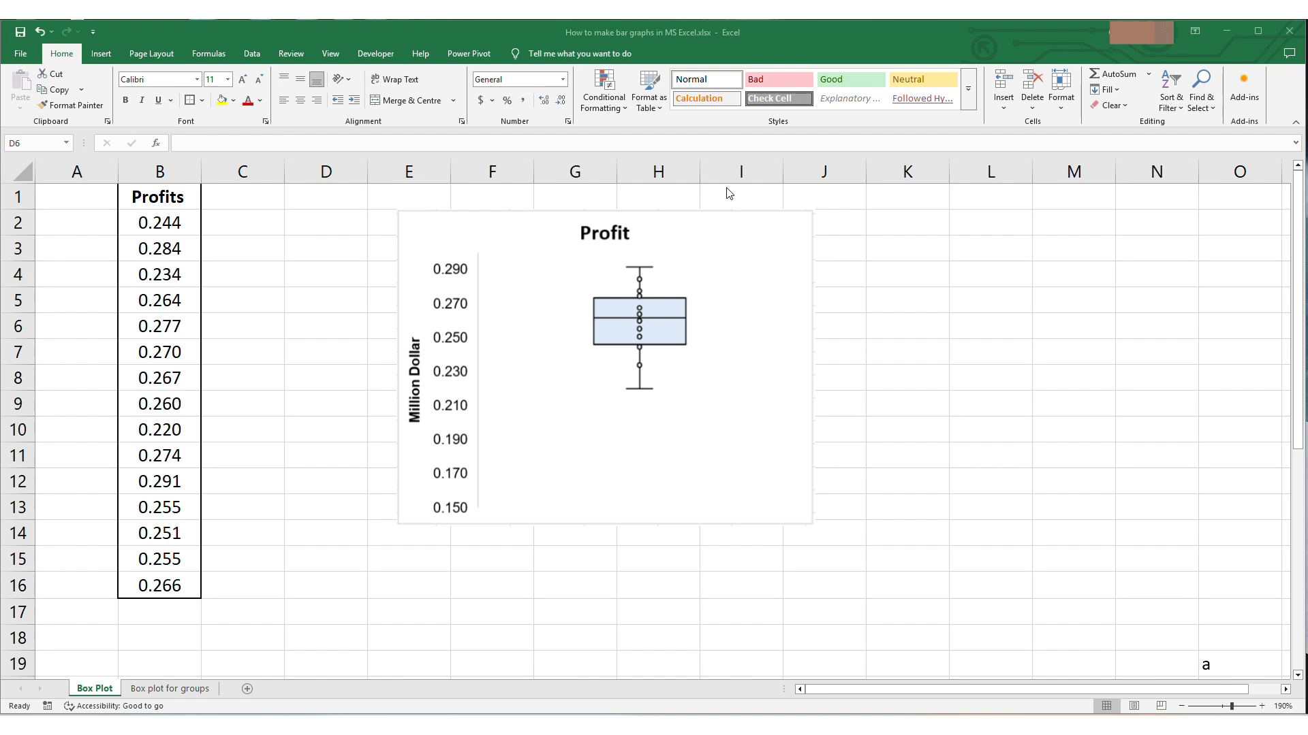
Step: Insert a box and whisker chart from the Profits data in cells B1:B16
left_click(388, 348)
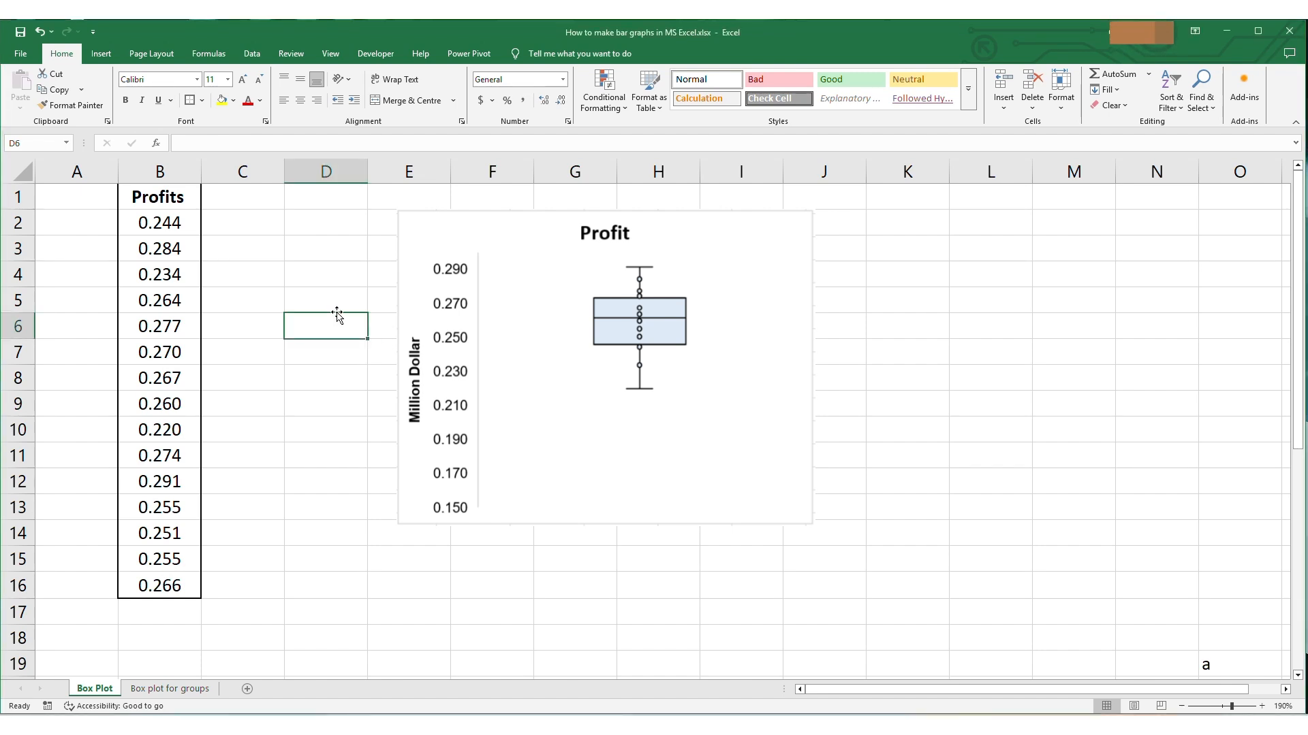
left_click(263, 268)
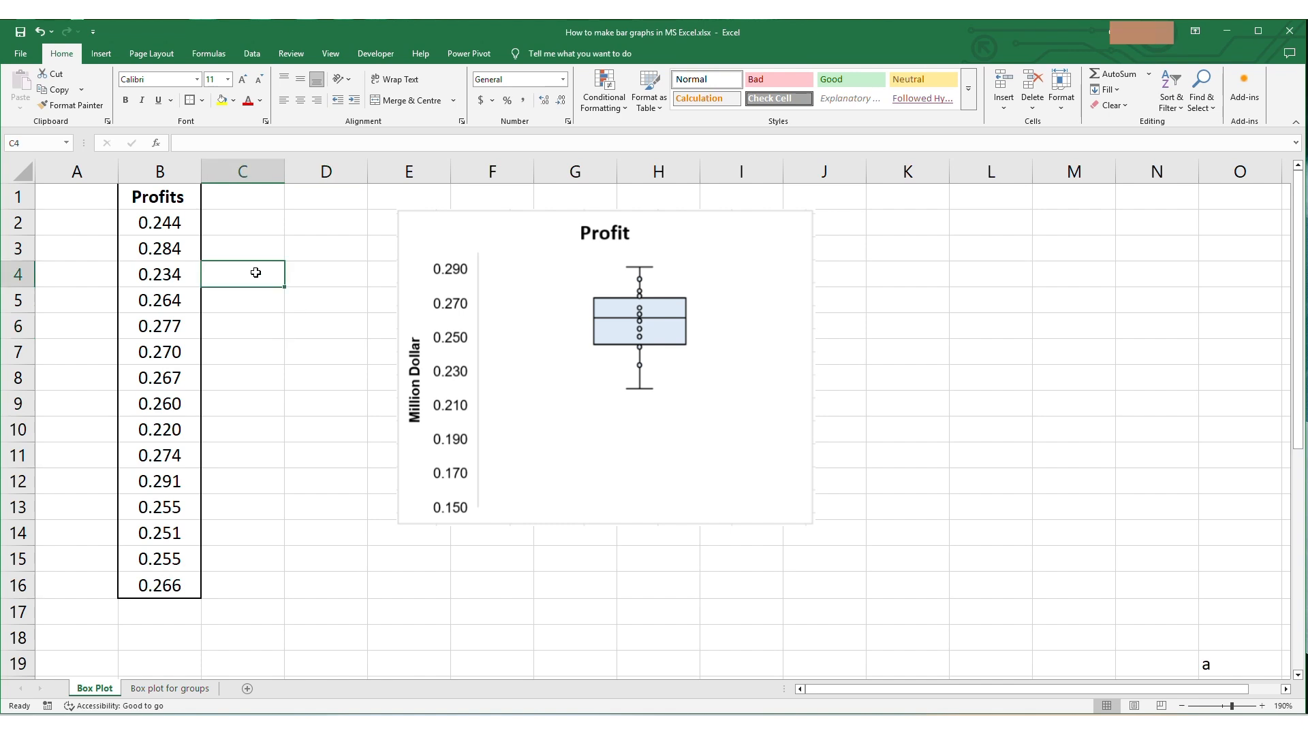
left_click_drag(168, 194, 158, 576)
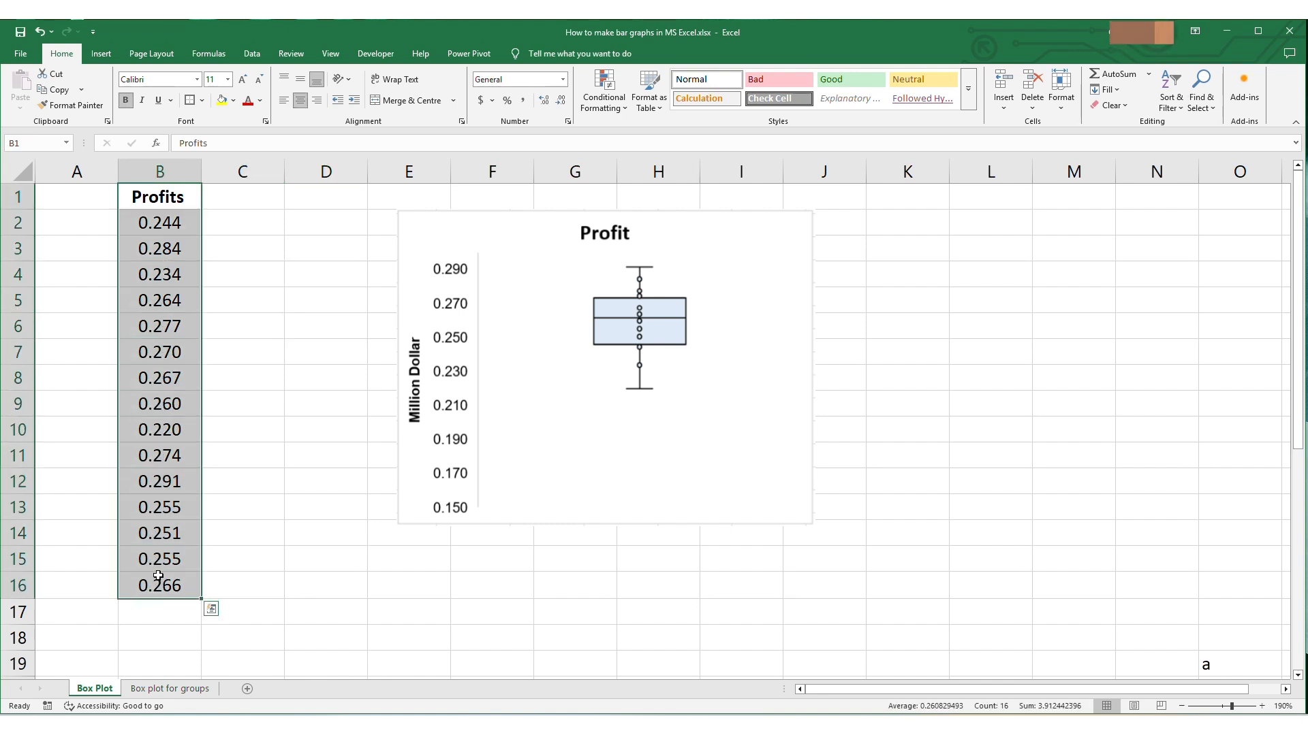
left_click(109, 59)
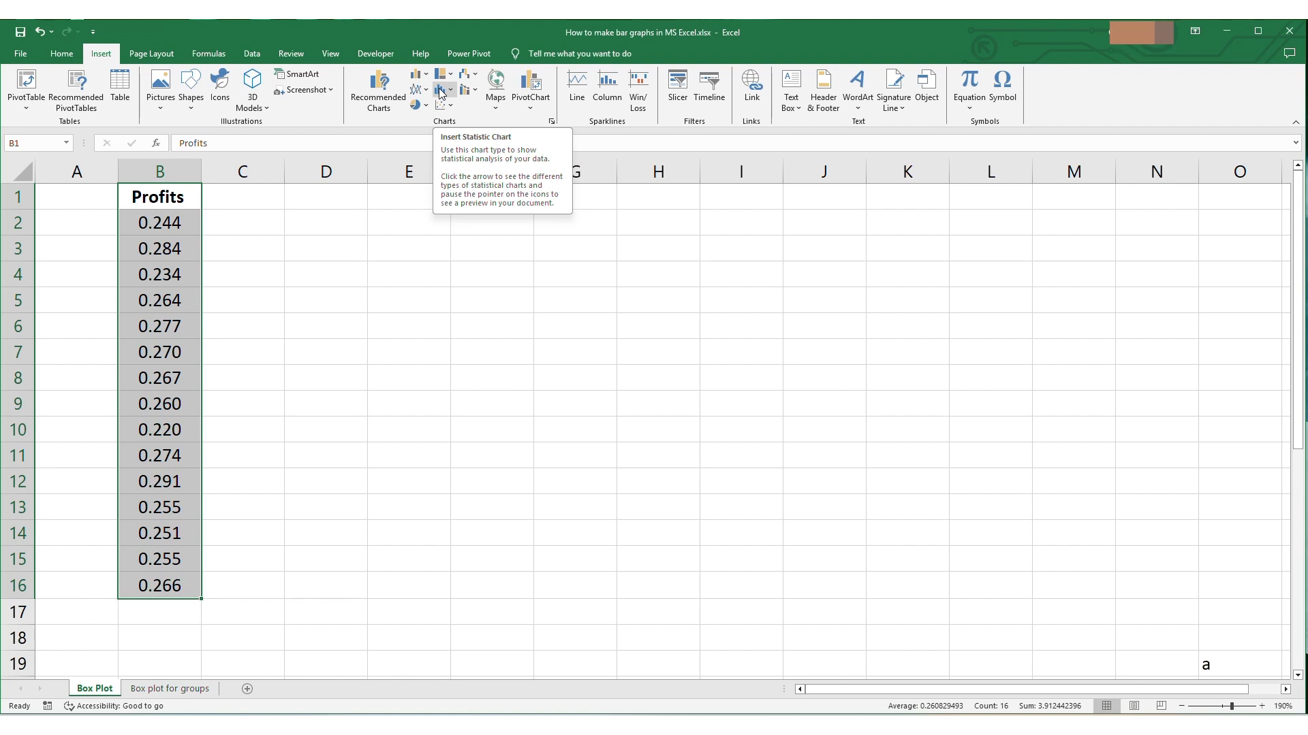
left_click(440, 94)
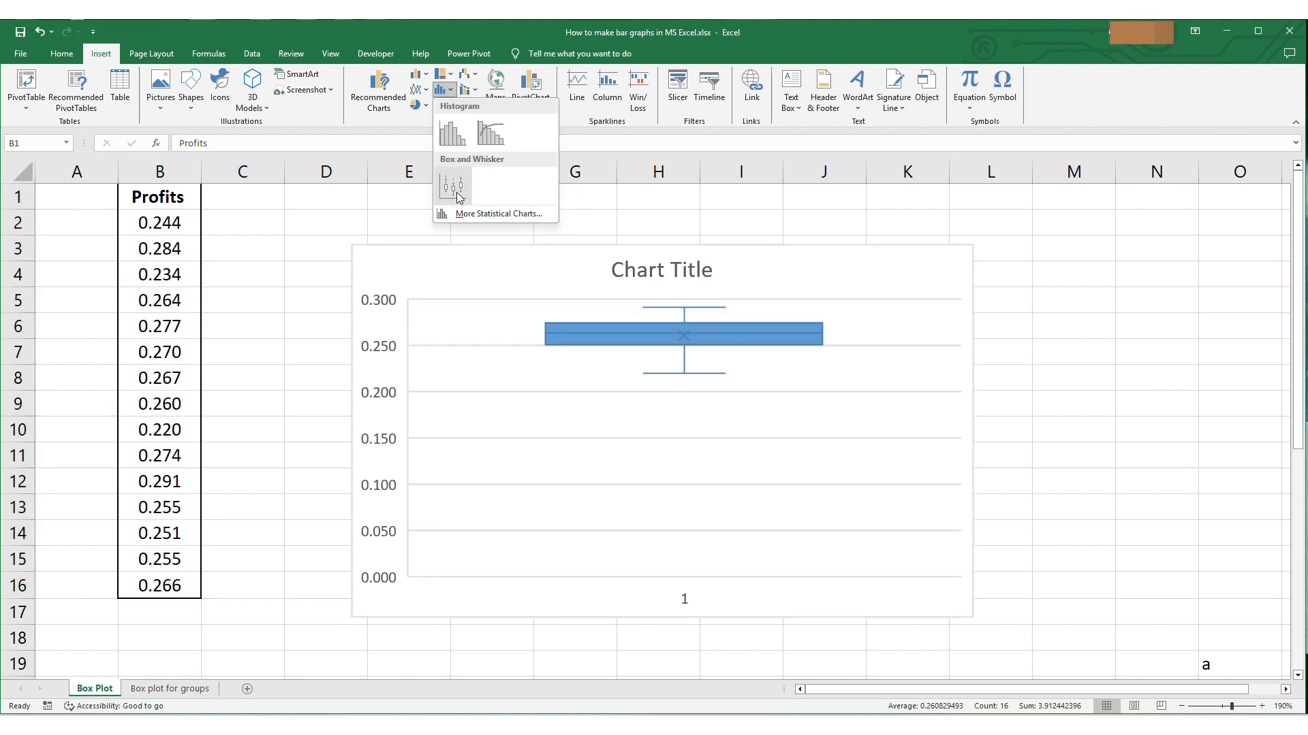
left_click(453, 184)
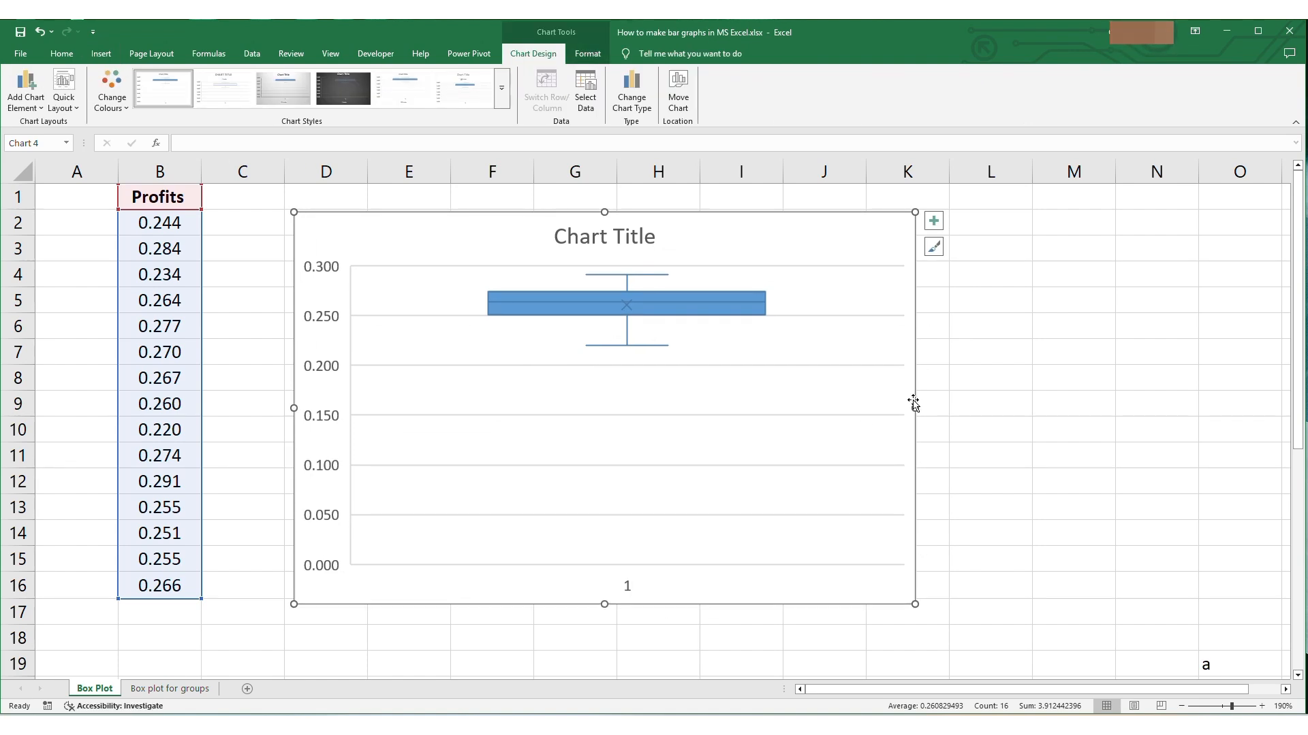
Step: Shrink the box plot so it spans about columns D to I and rows 2 to 15
left_click_drag(915, 407, 856, 408)
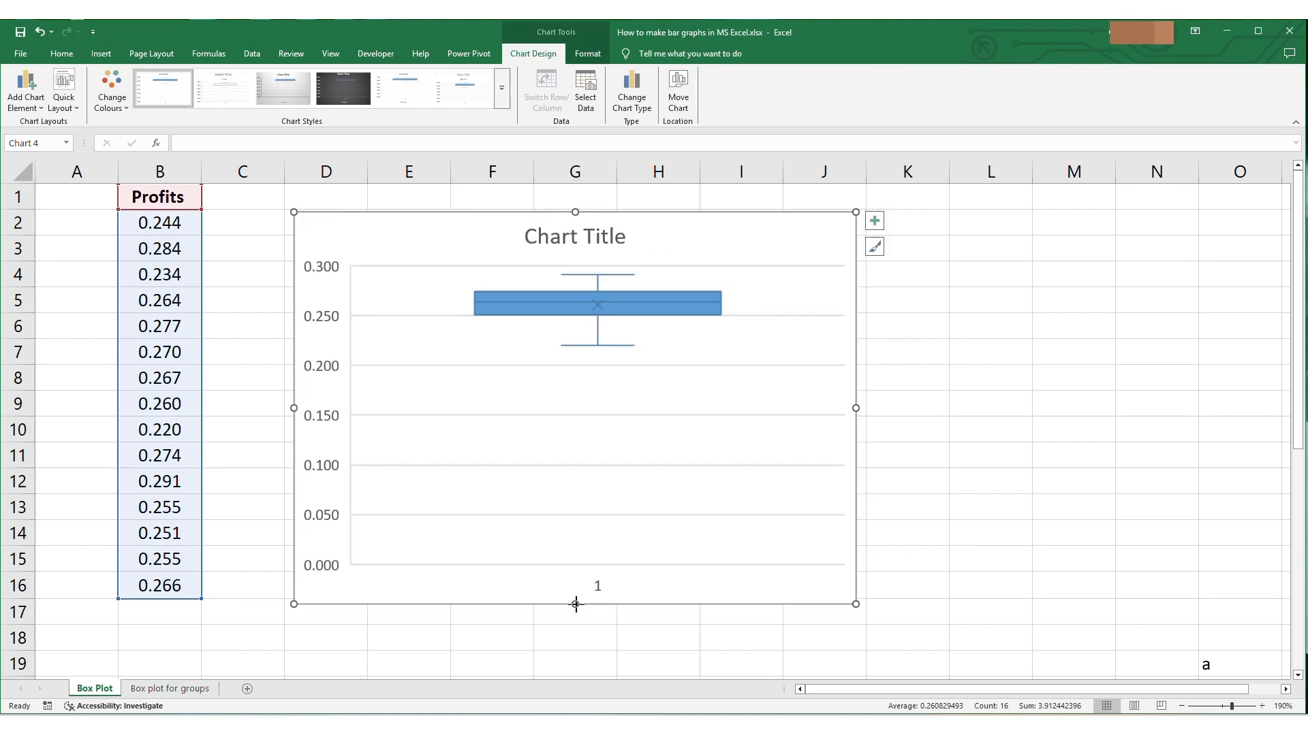
left_click_drag(574, 604, 575, 615)
left_click_drag(851, 612, 759, 563)
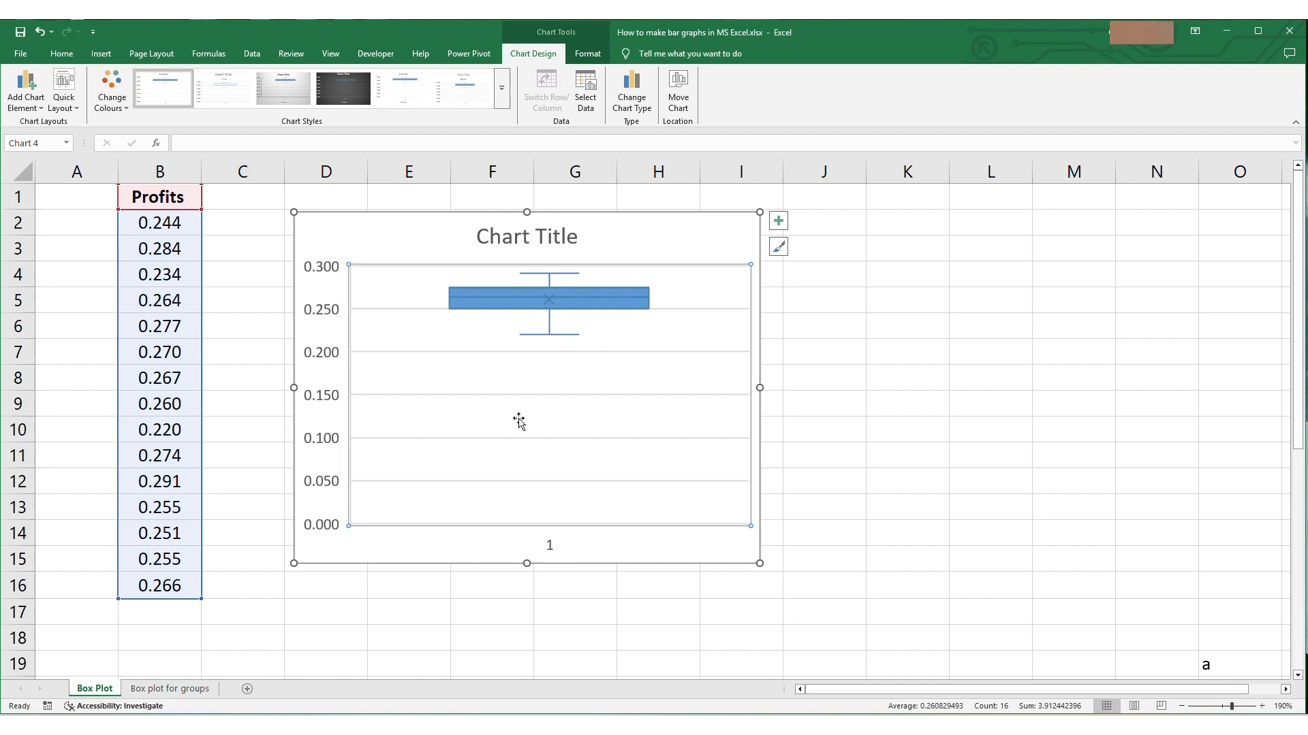
Step: Set the minimum bound of the chart's vertical axis to 0.15 and close the axis formatting options
left_click(327, 406)
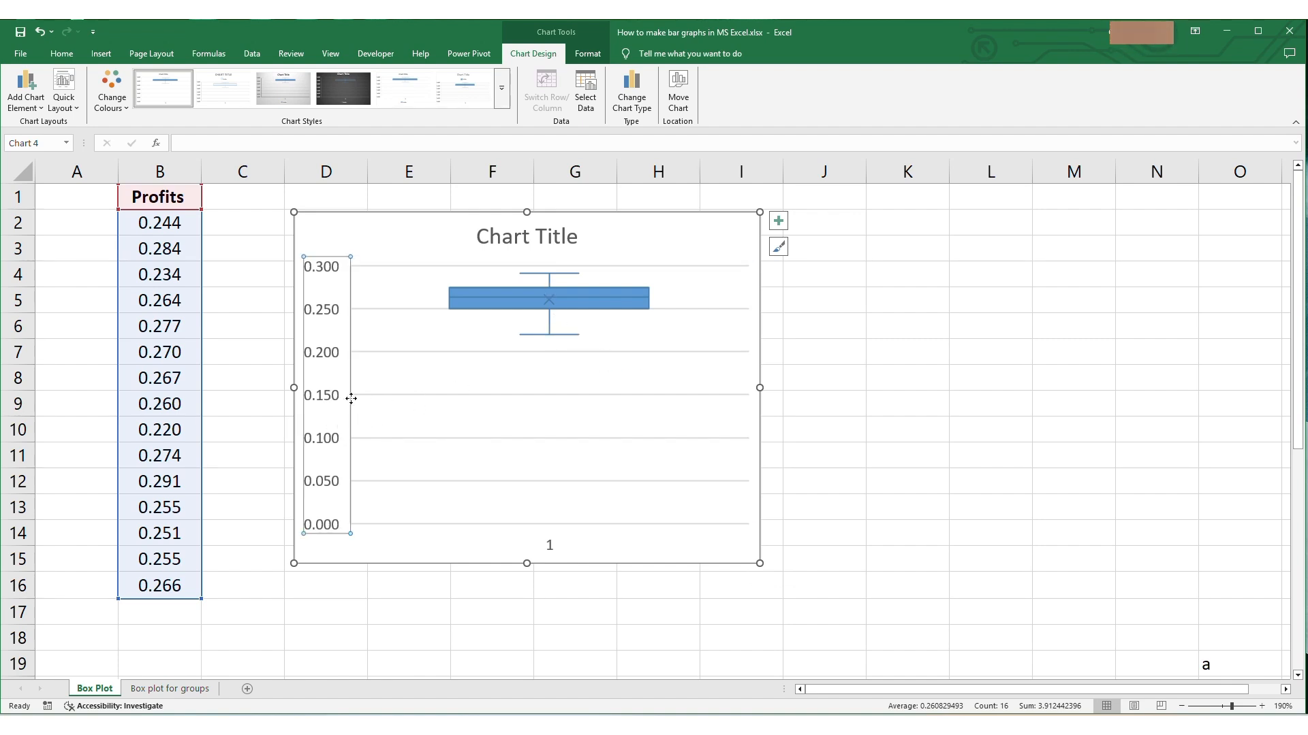
double_click(323, 360)
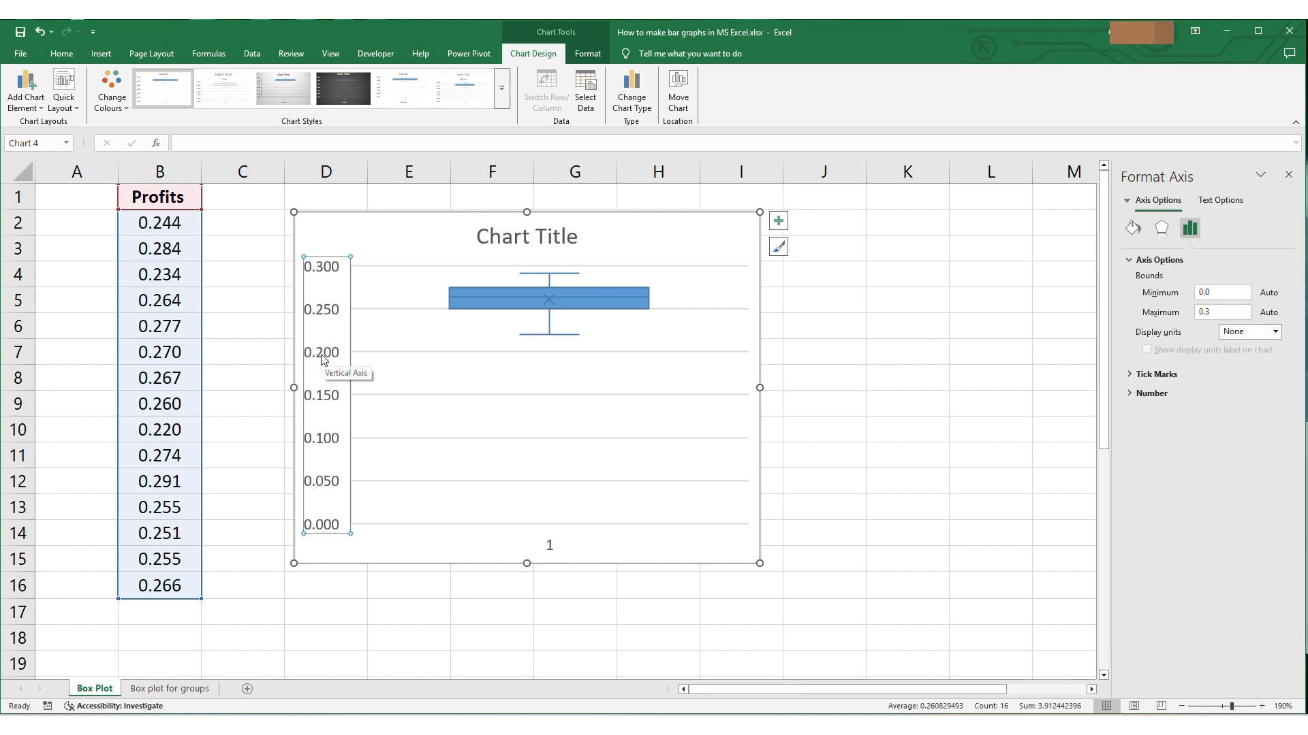
right_click(322, 355)
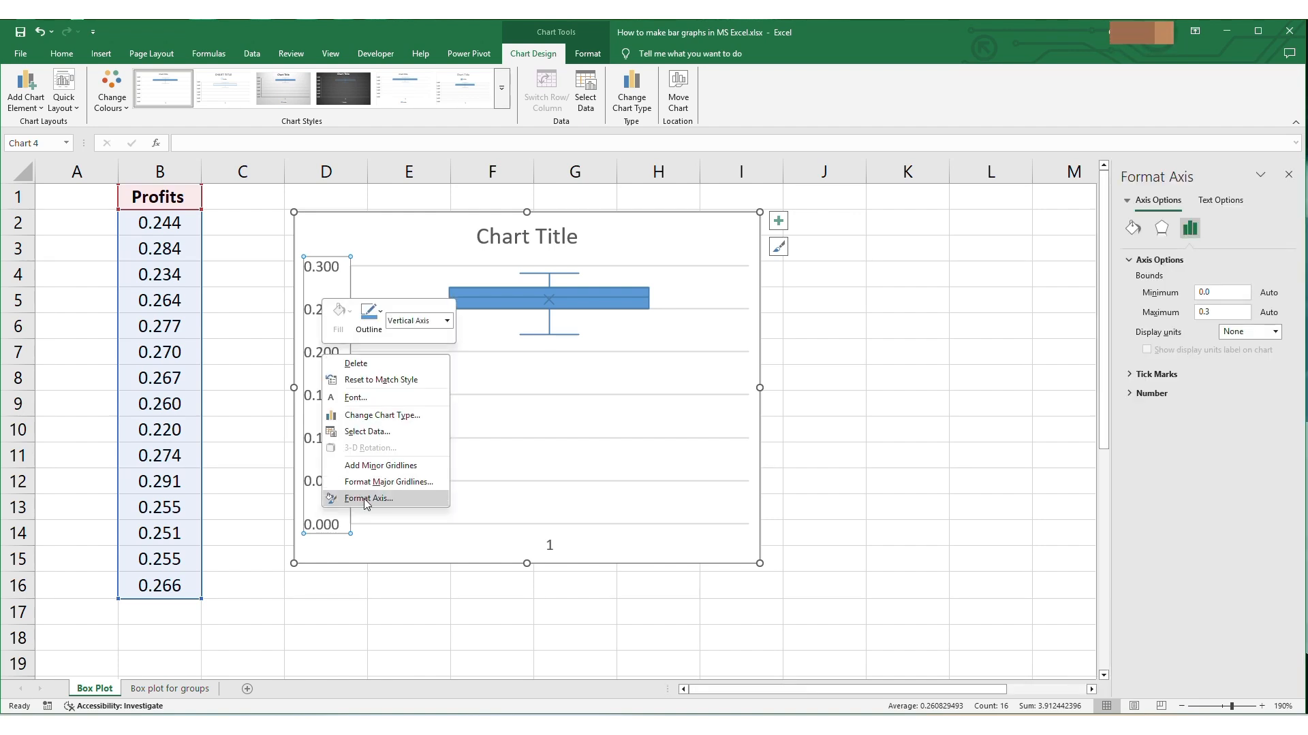
left_click(1220, 292)
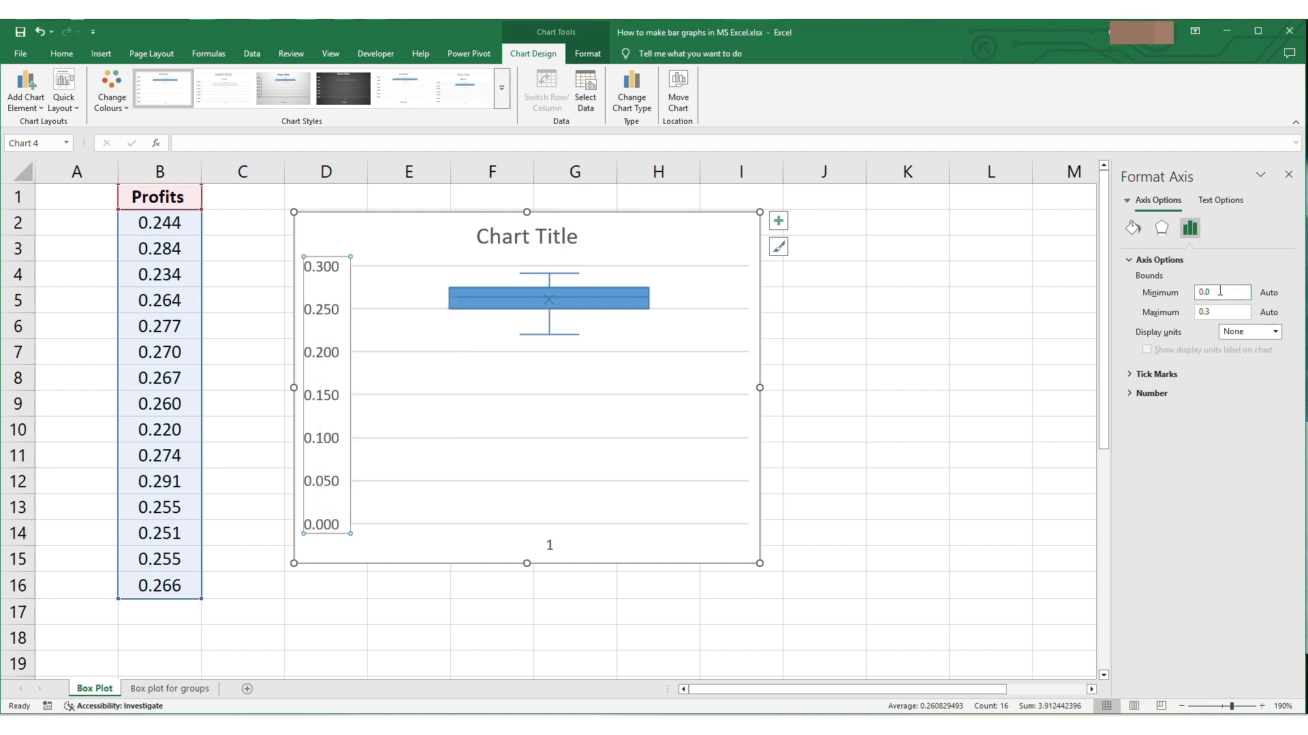
key("BackSpace")
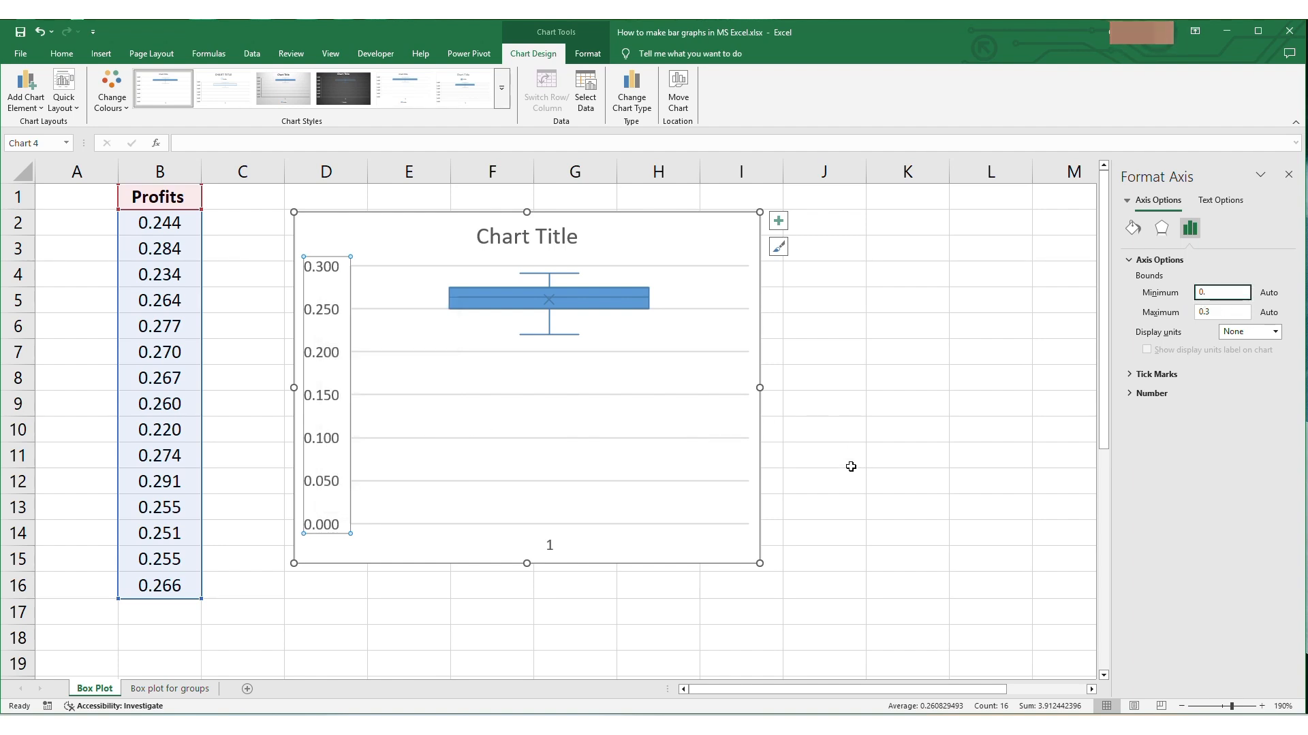
type("15")
key("Return")
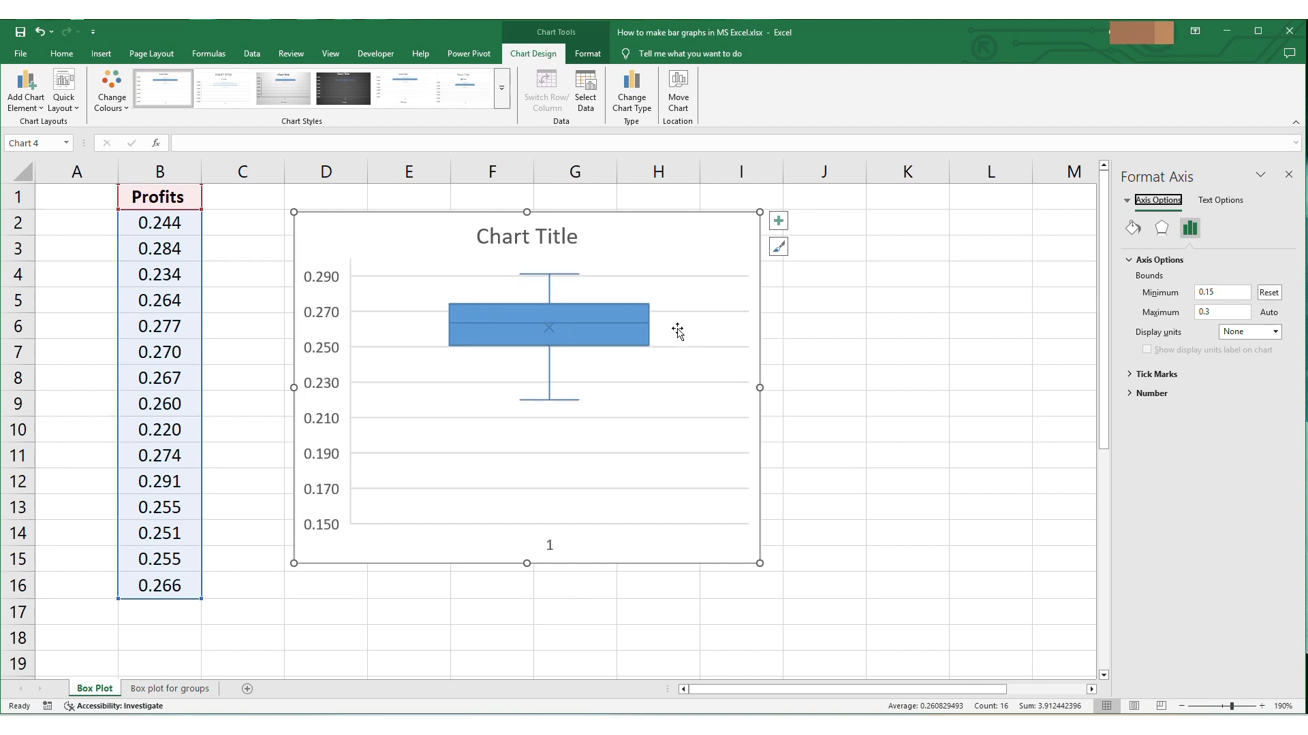
left_click(1288, 174)
Step: Move the box plot across the sheet so it starts in column F, leaving columns D and E free
left_click_drag(689, 216, 802, 218)
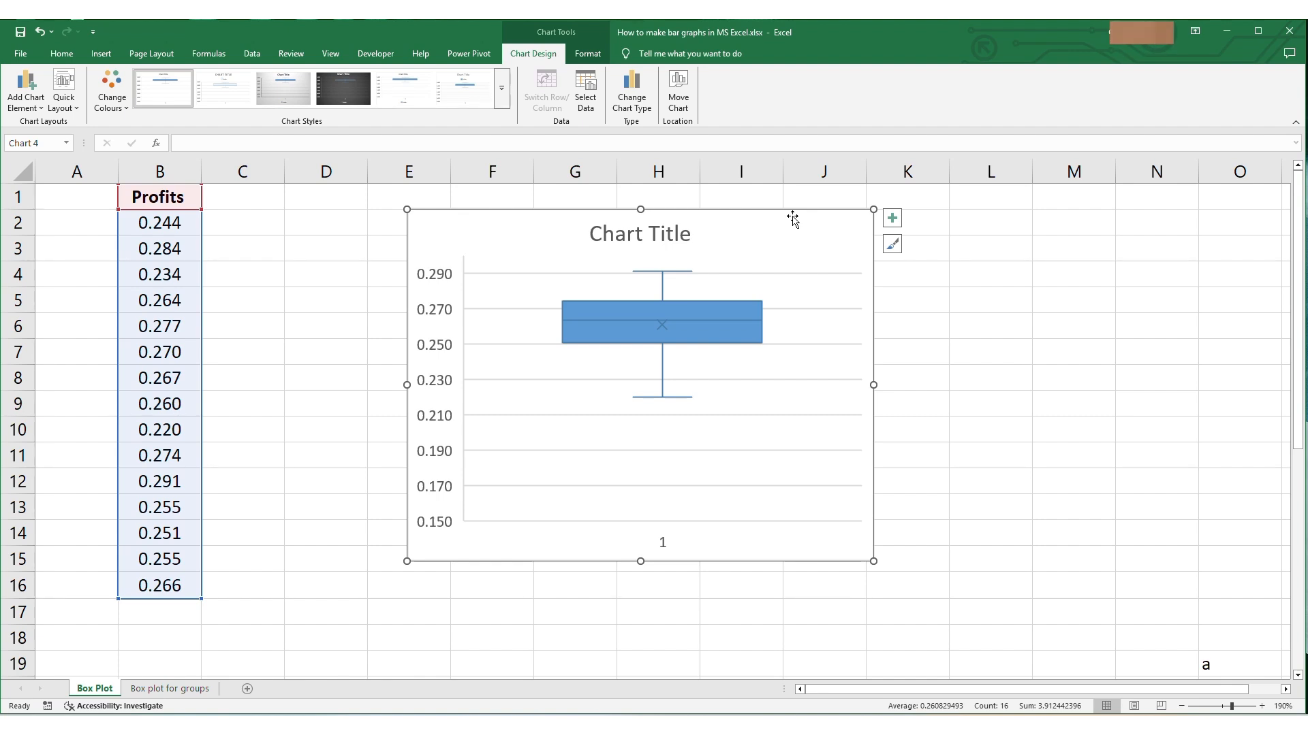
left_click(685, 305)
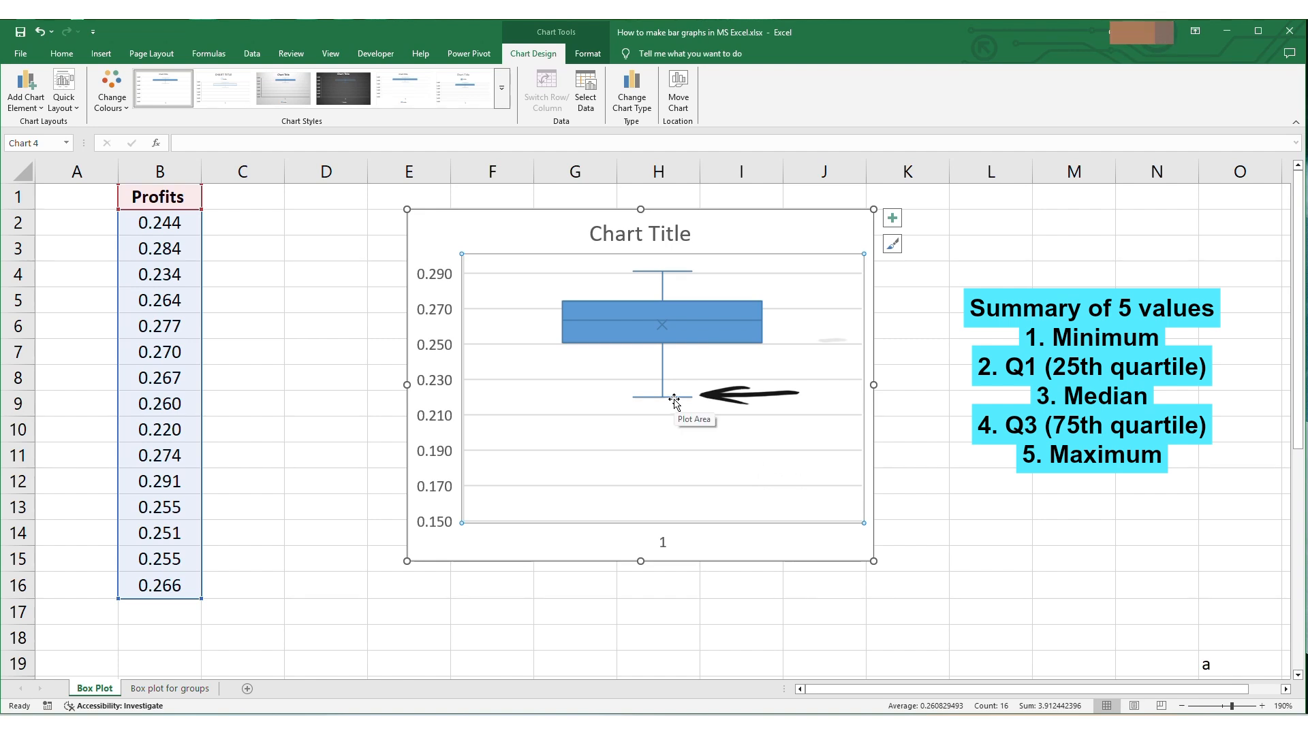
mouse_move(716, 348)
mouse_move(738, 318)
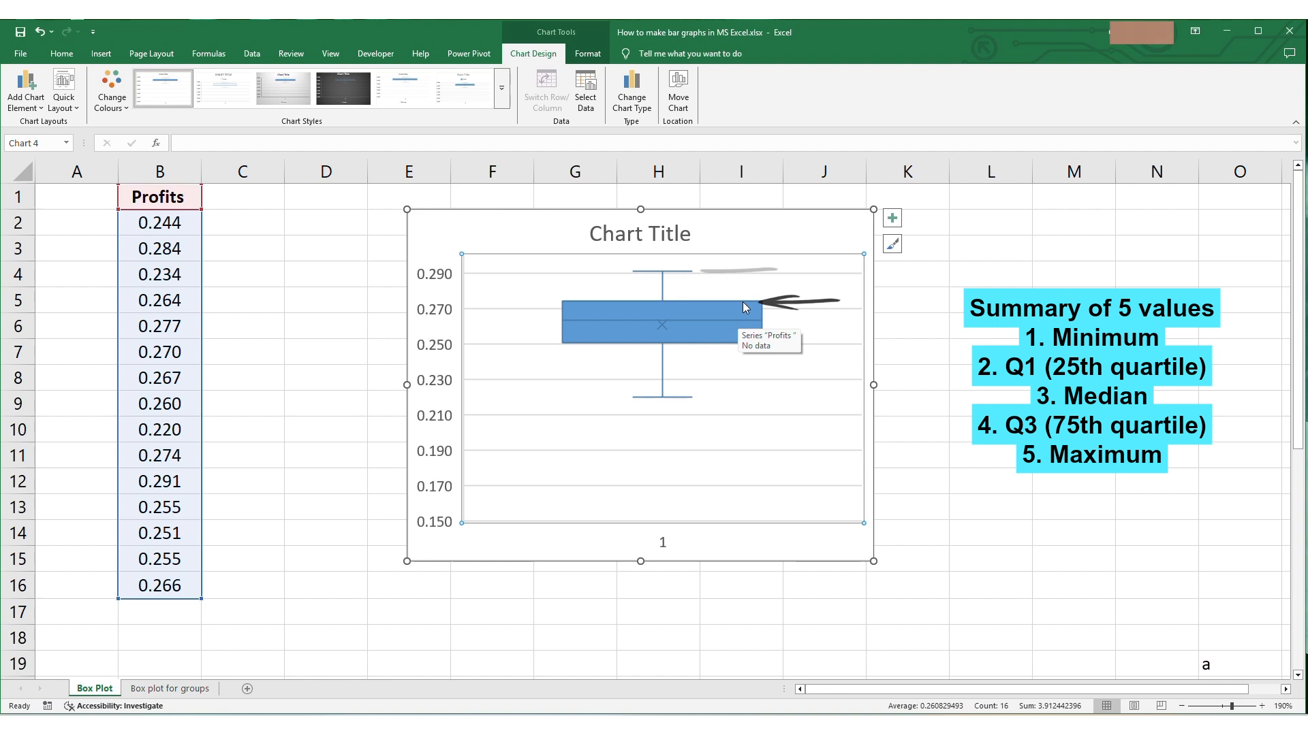
left_click(718, 225)
left_click_drag(718, 225, 779, 222)
left_click(328, 257)
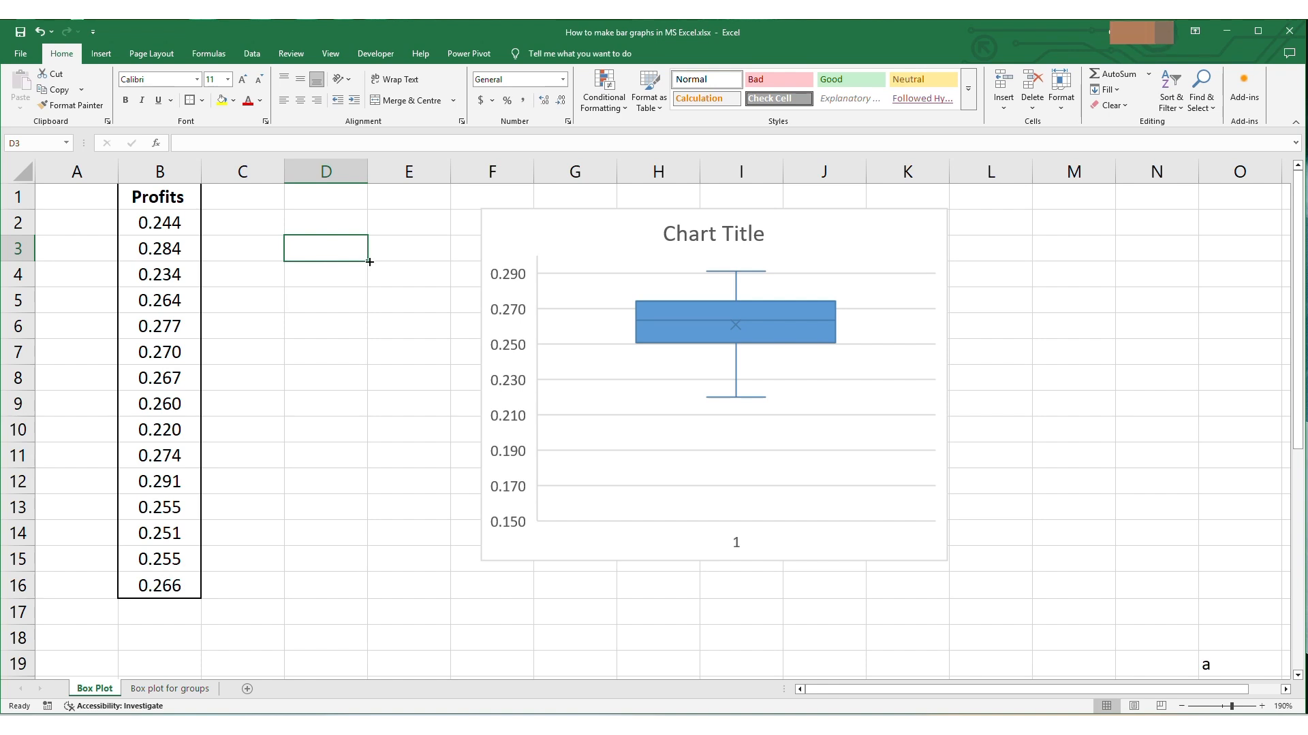
left_click_drag(629, 246, 639, 243)
Step: Label cell D3 "Min" and calculate the minimum of B2:B16 in E3 with the MIN function
double_click(316, 257)
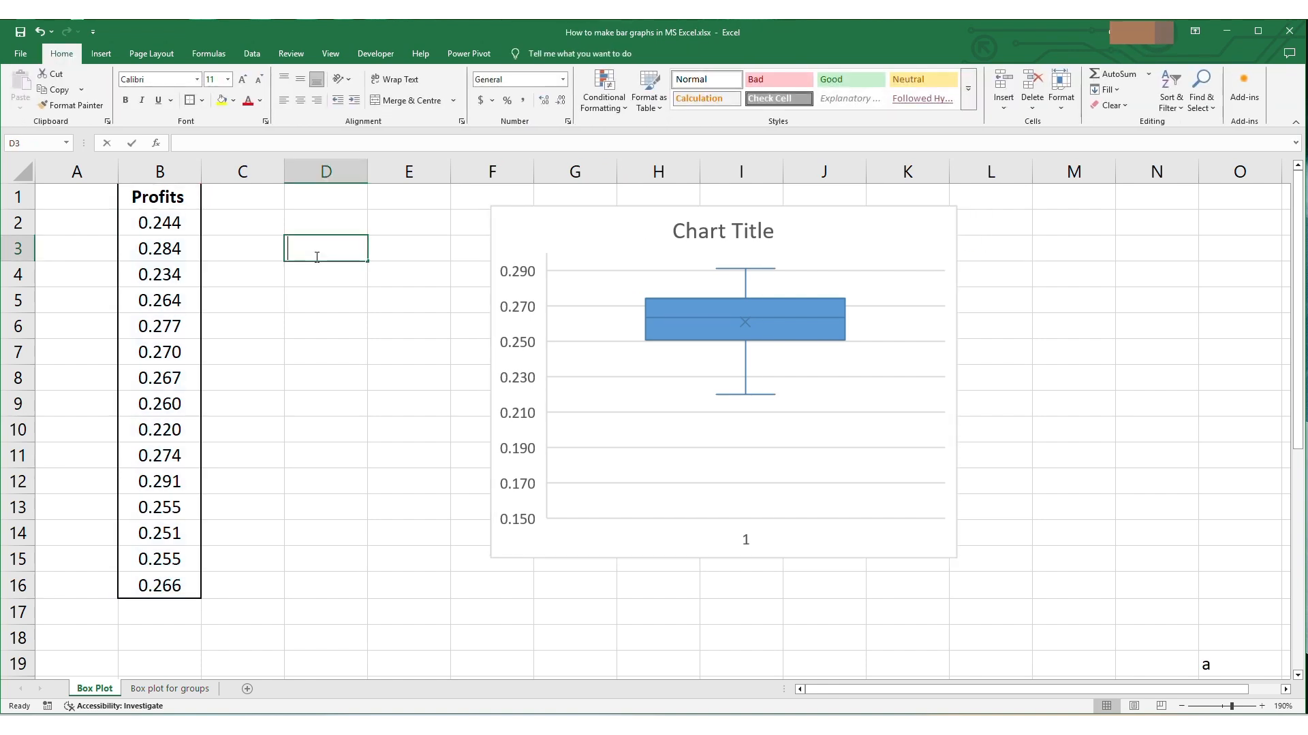
type("Min")
key("Tab")
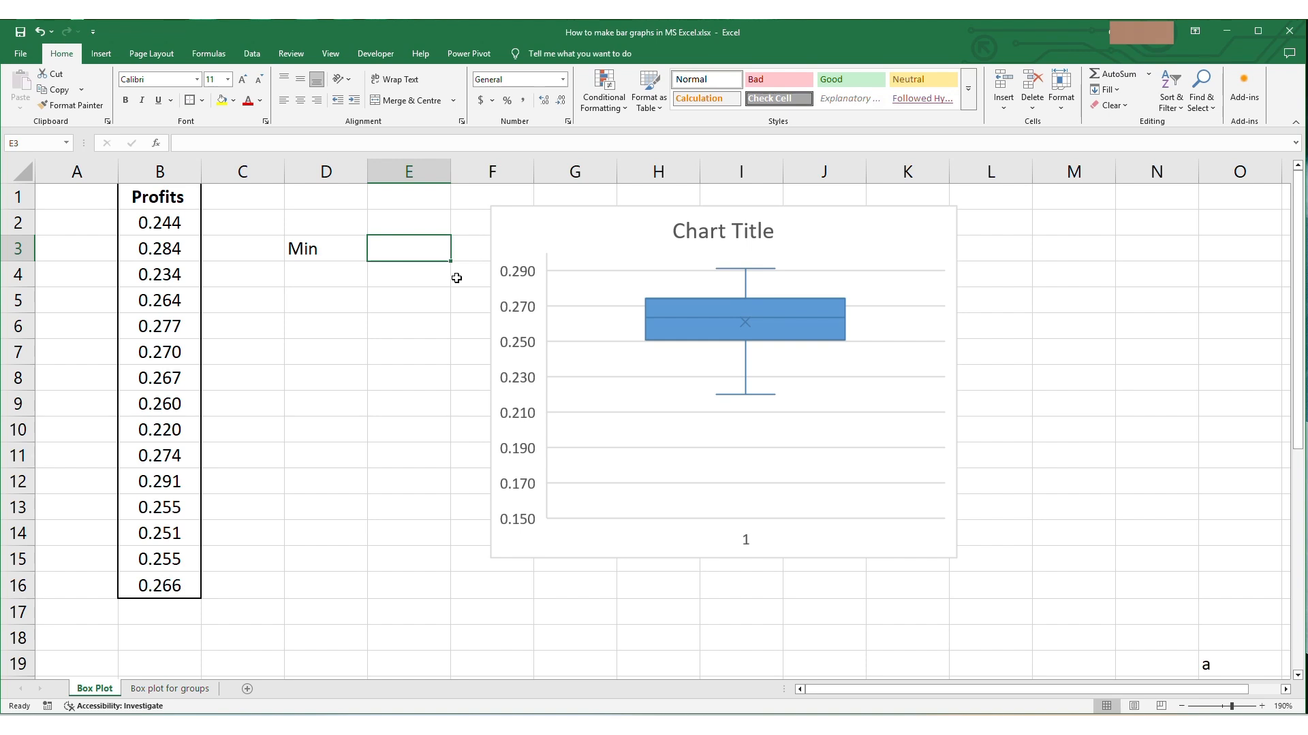
type("=Min")
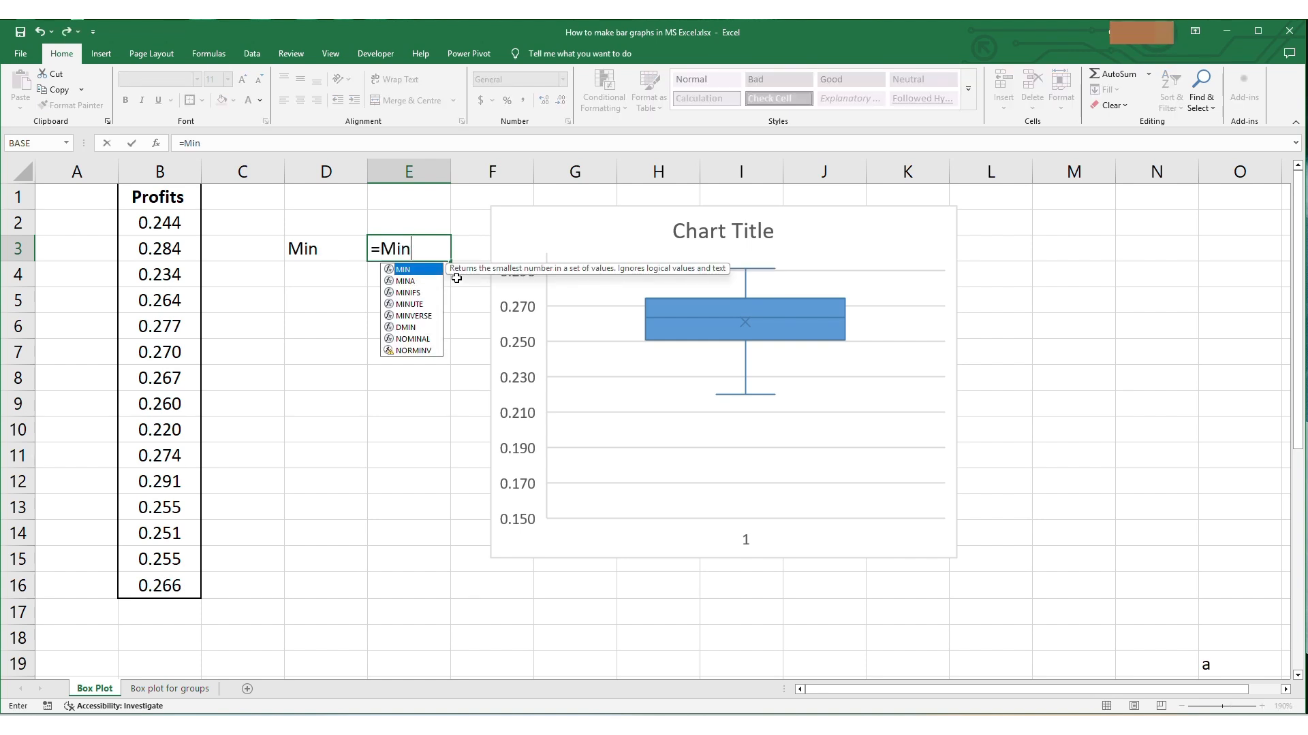
double_click(408, 270)
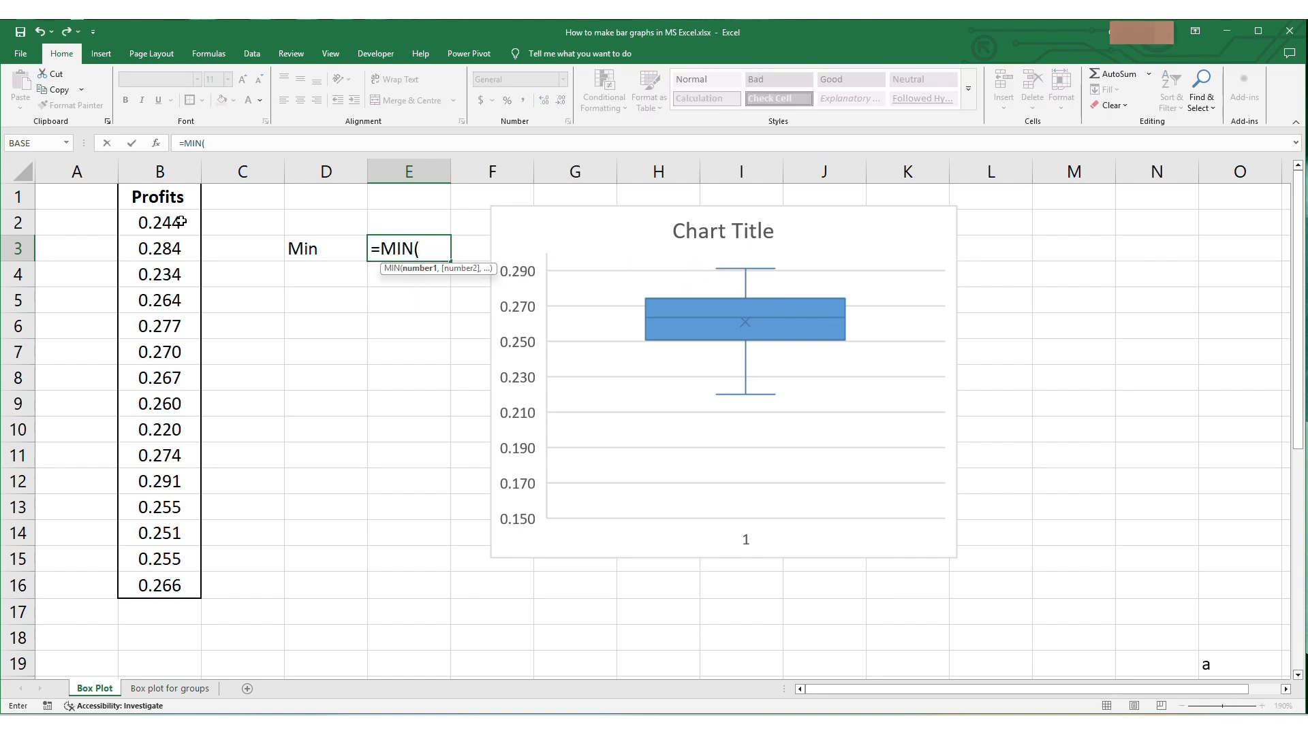
left_click_drag(181, 222, 170, 584)
key("Return")
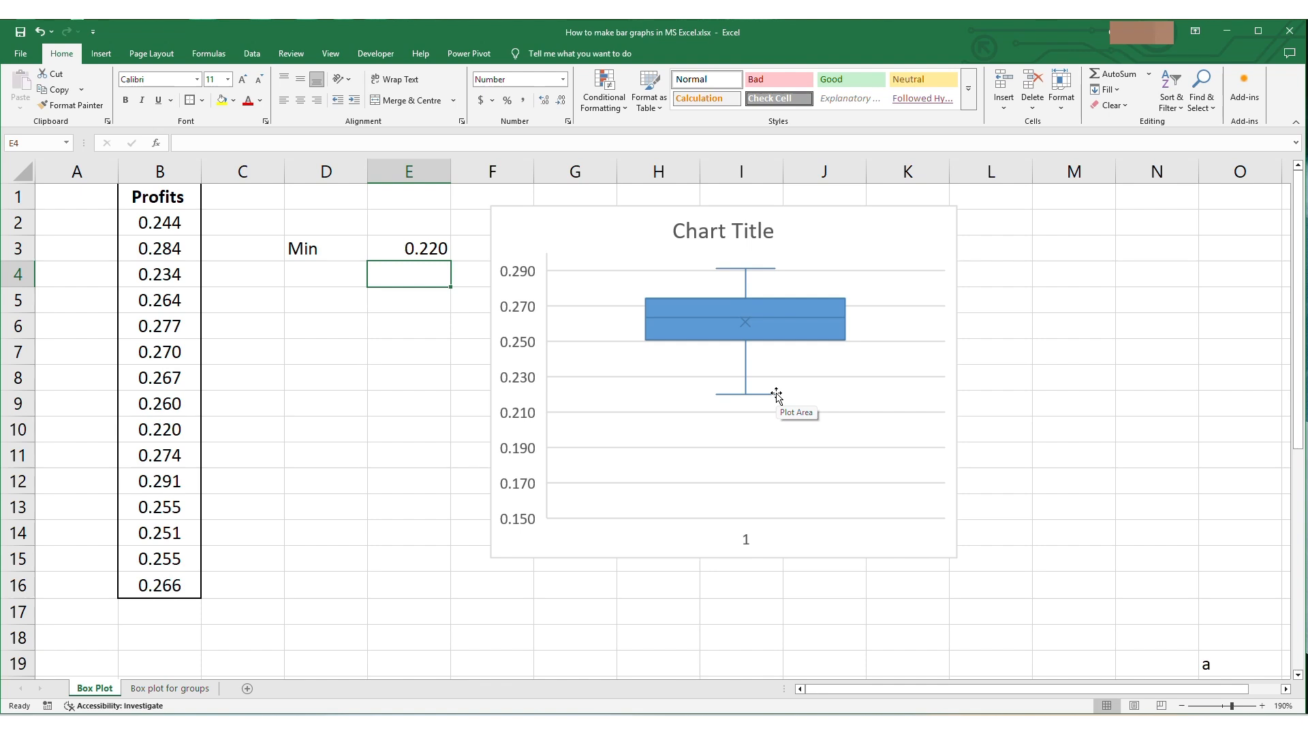
Step: Label cell D4 "Q1" and calculate the first quartile in E4 with =QUARTILE.EXC(B2:B16,1)
double_click(356, 277)
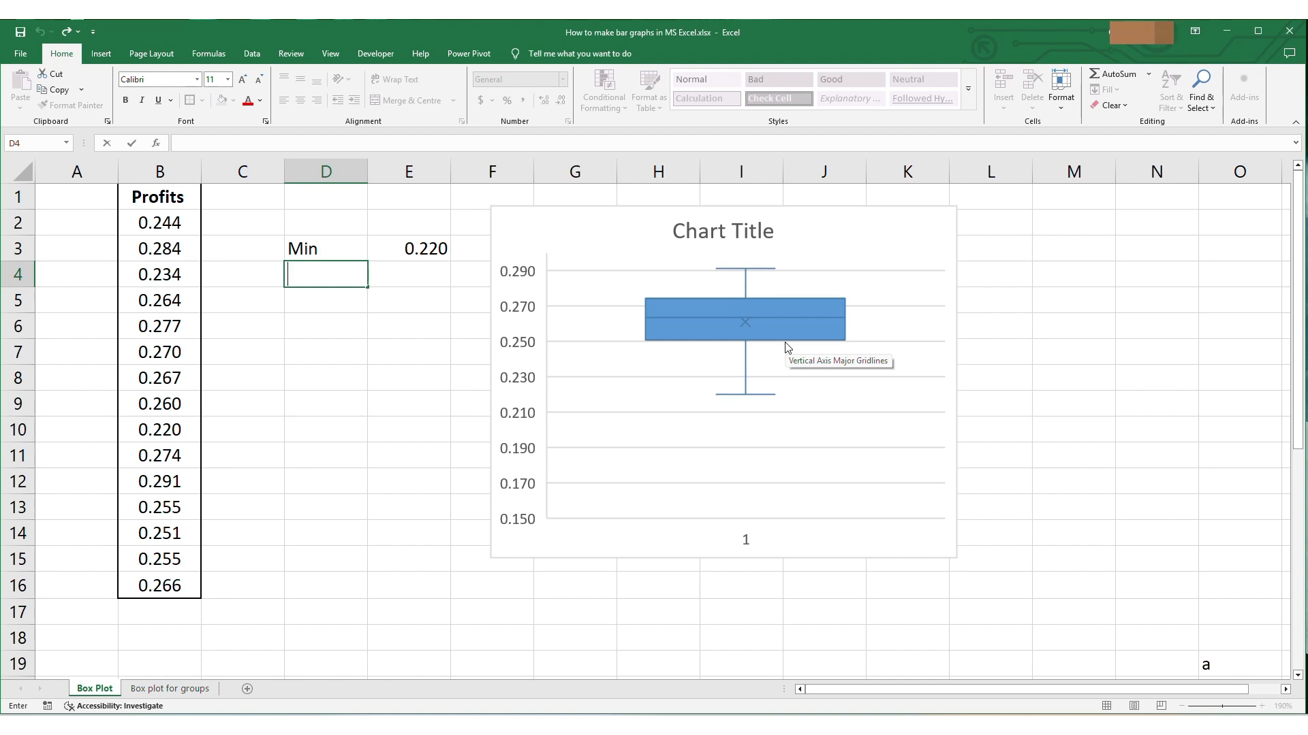
type("Q1")
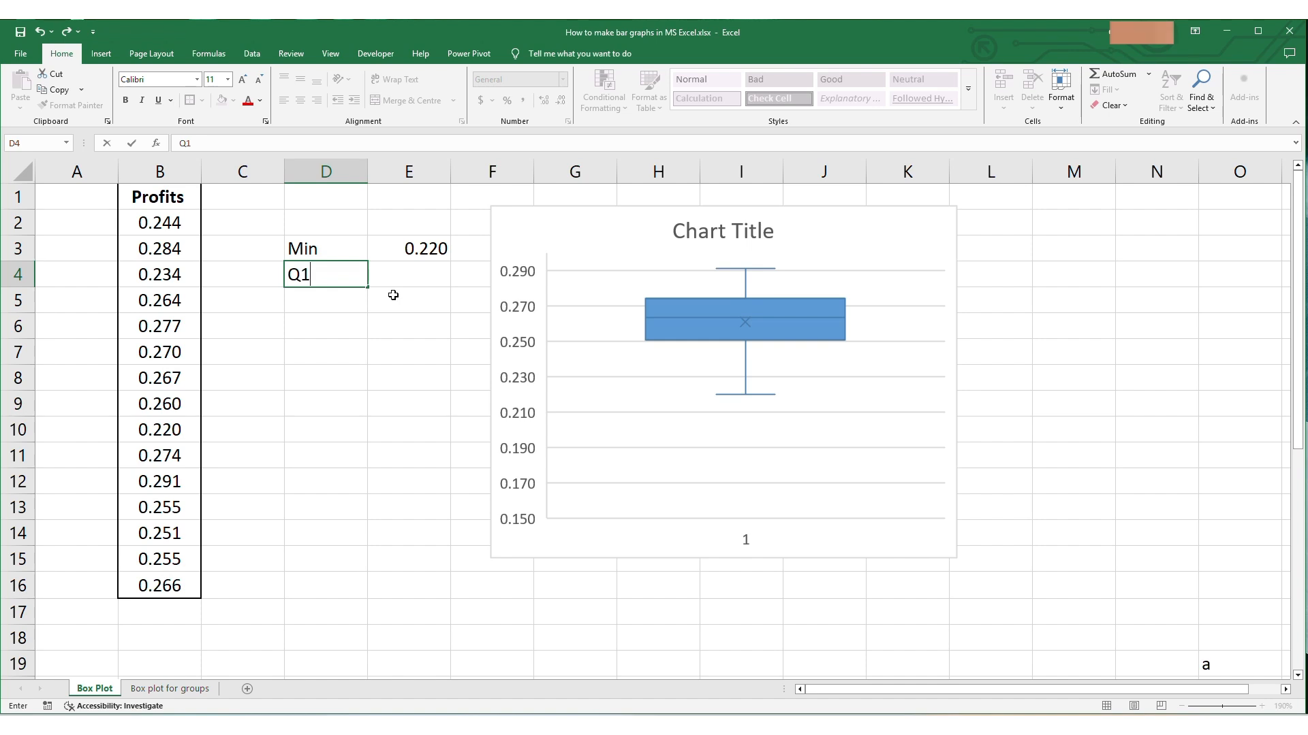
left_click(402, 273)
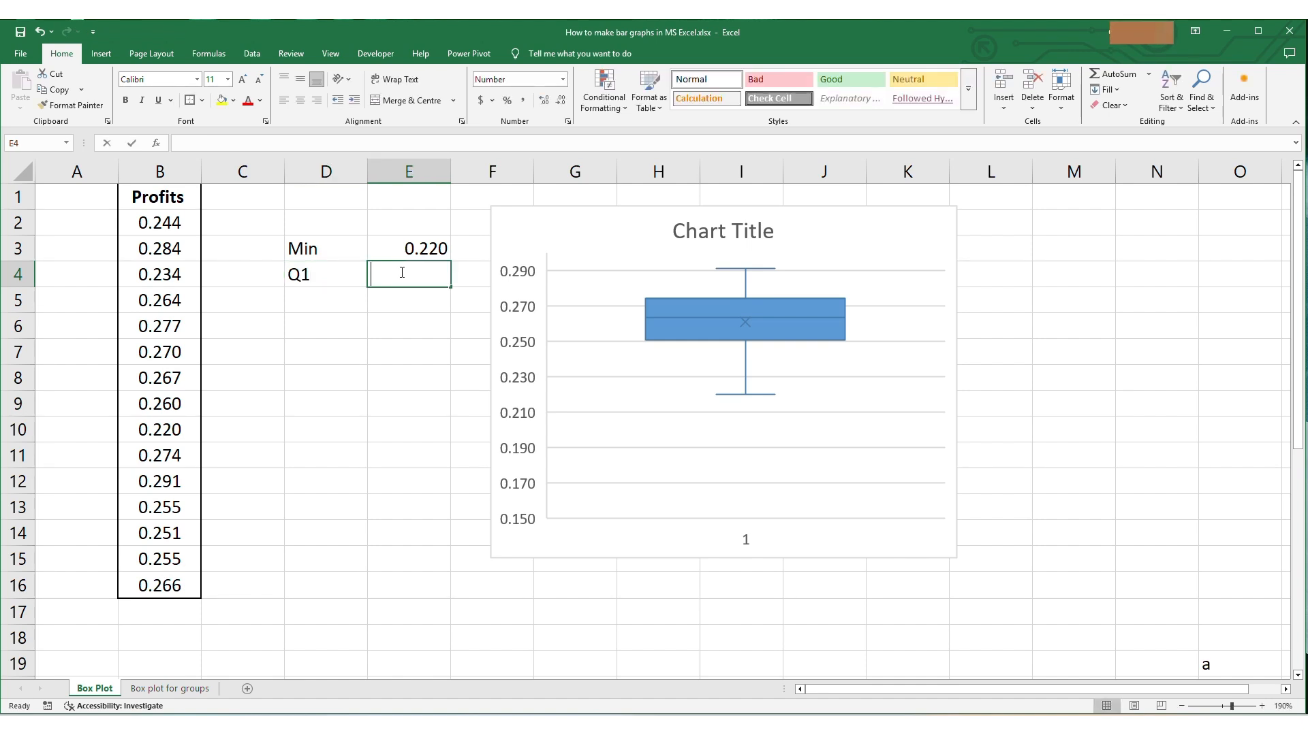
type("=Q")
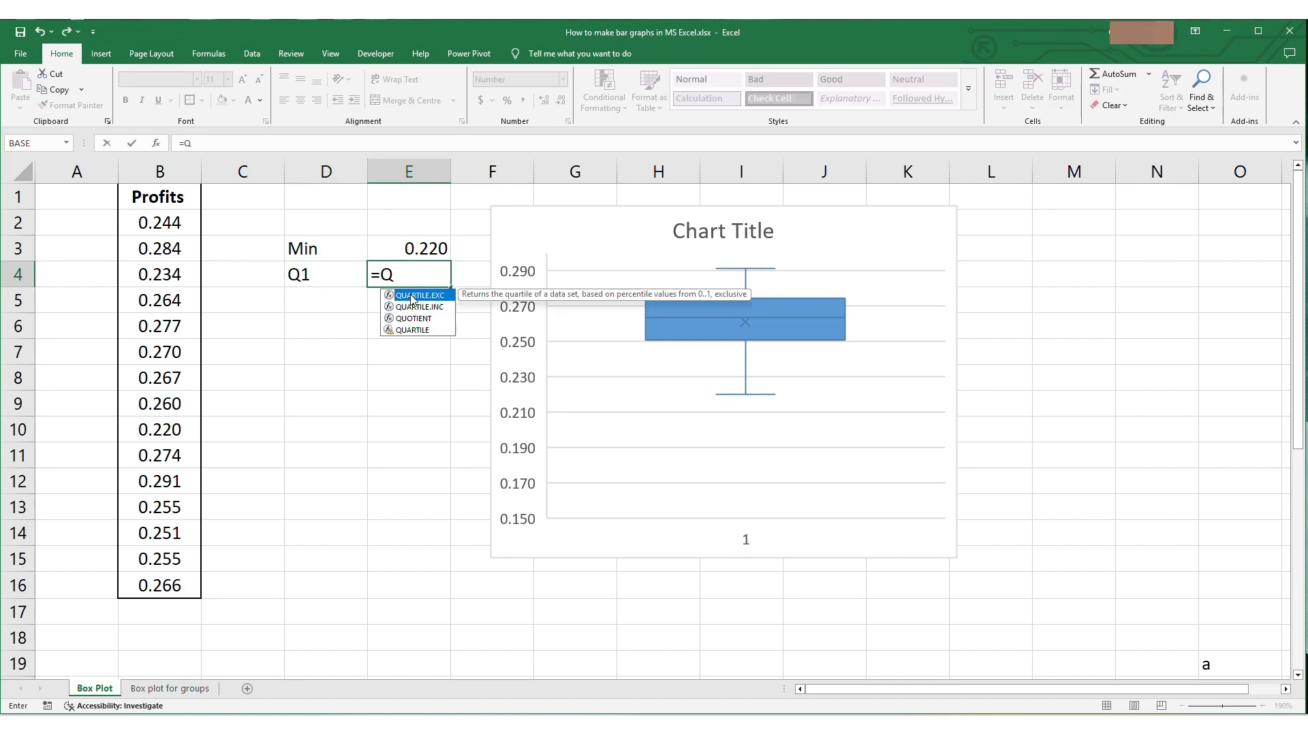
double_click(412, 300)
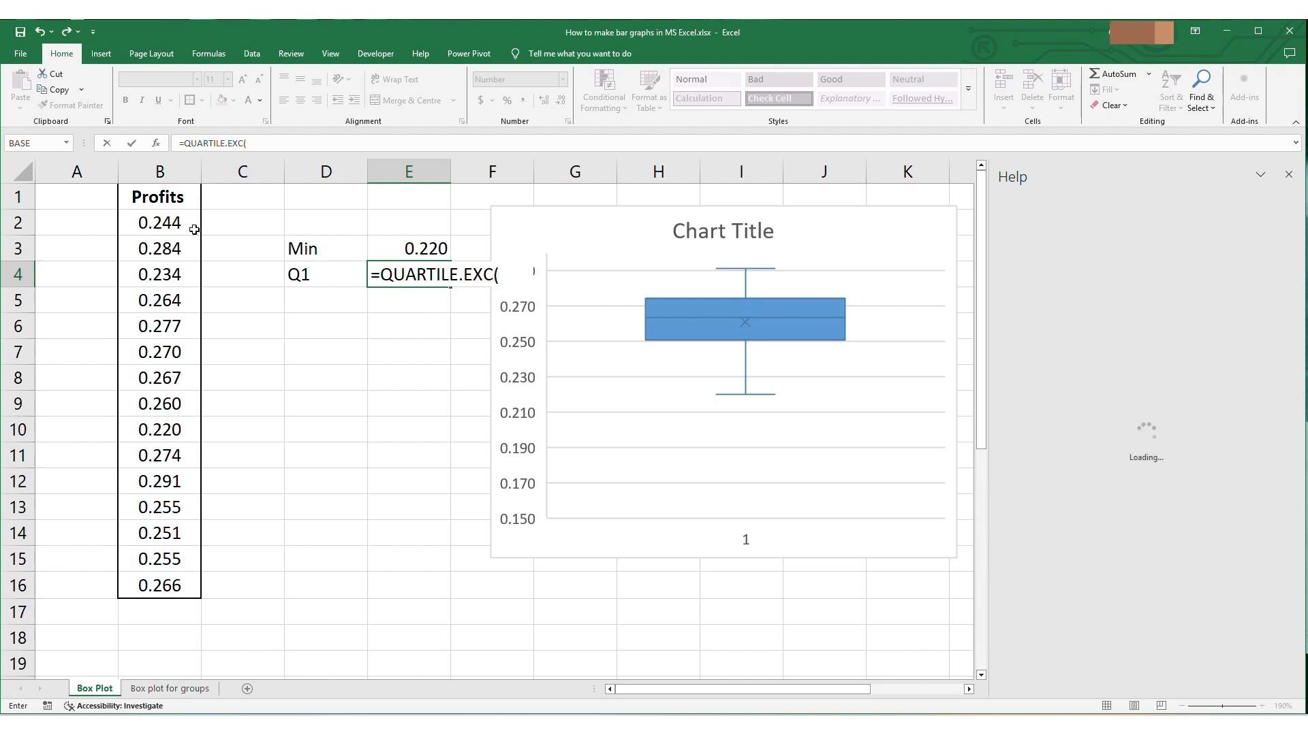
left_click_drag(180, 226, 181, 578)
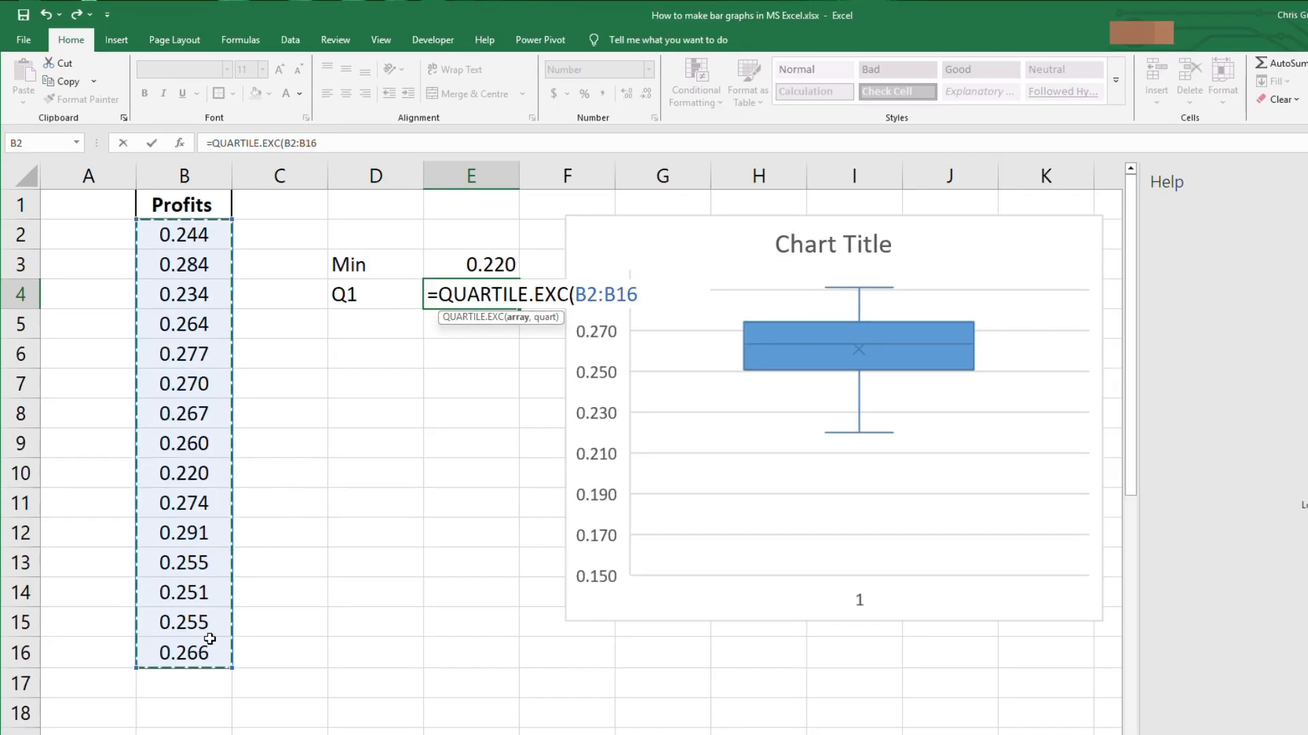
type(",")
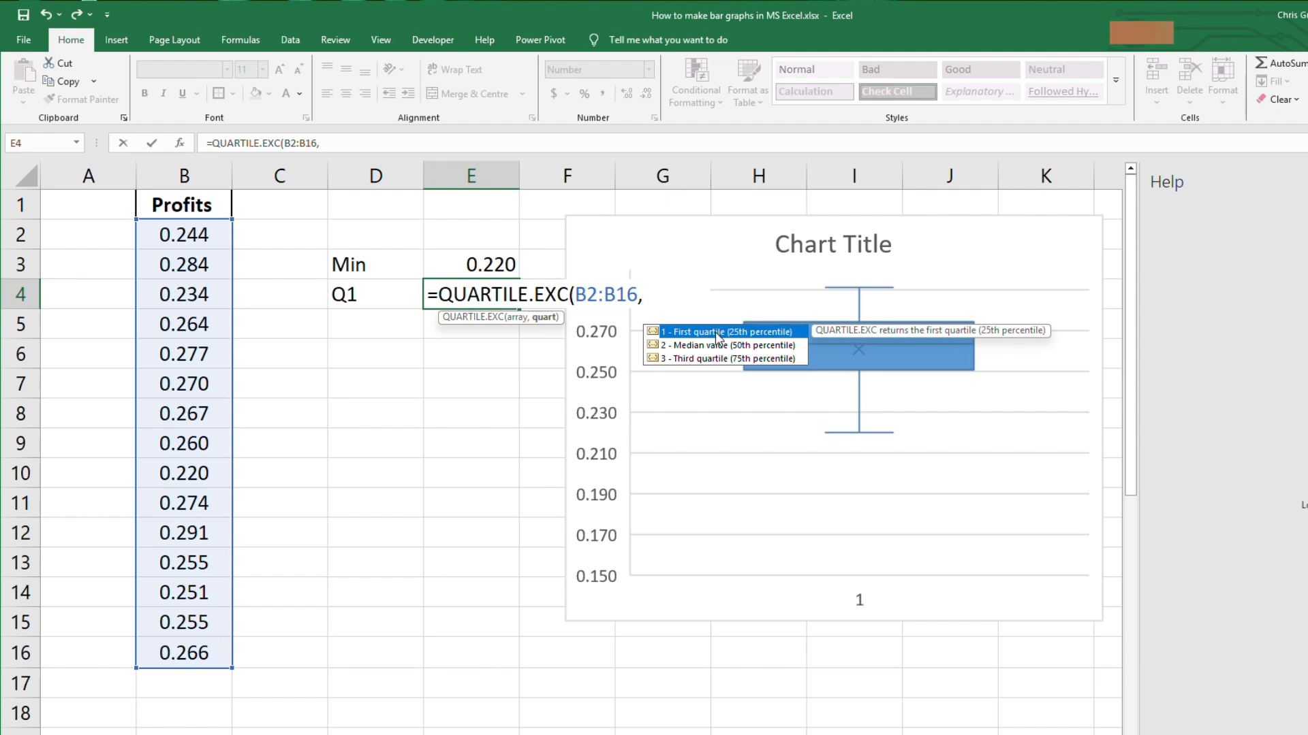
type("1")
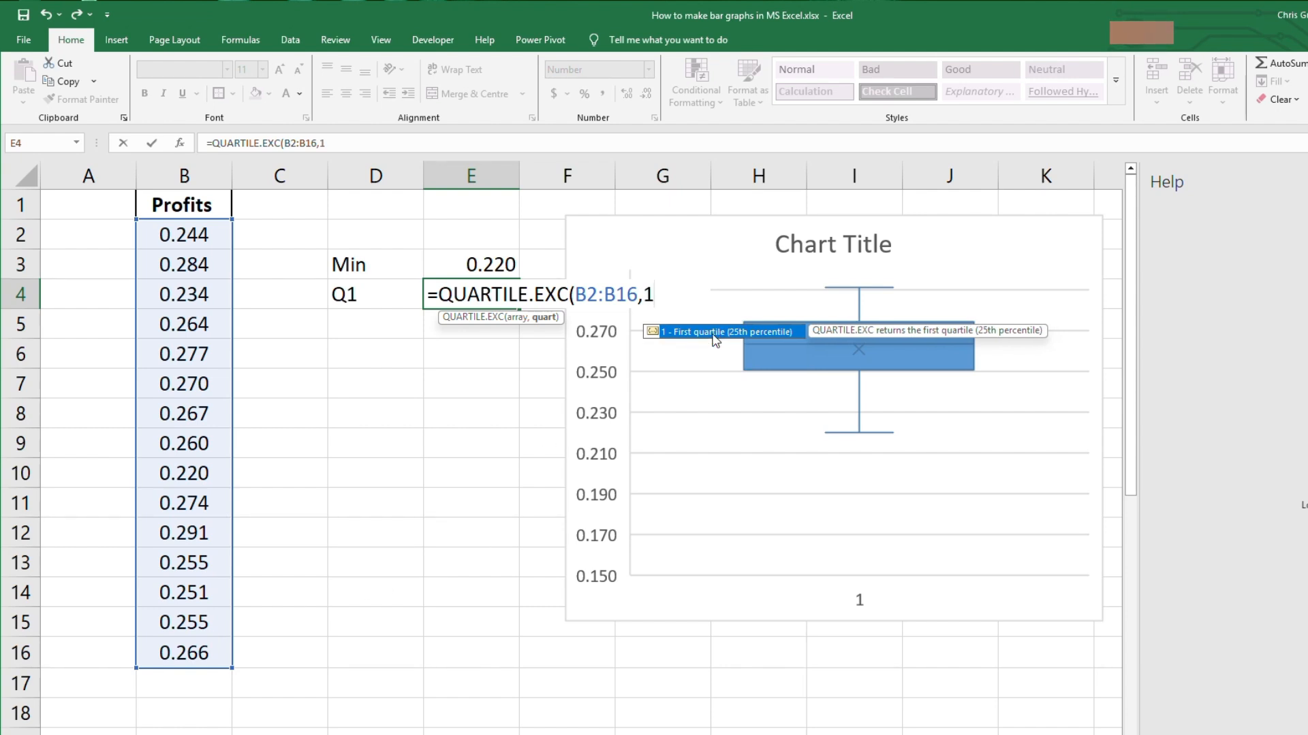
type(")")
key("Return")
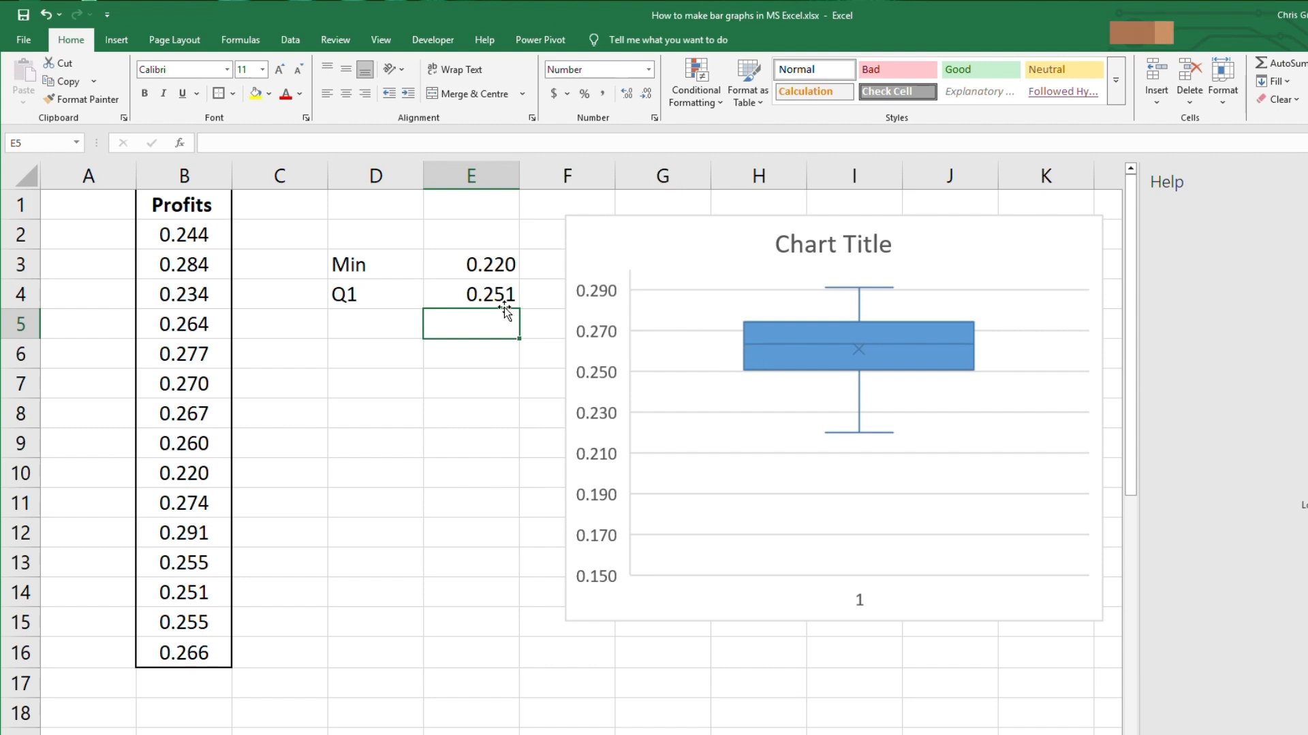
Step: Label cell D5 "Median" and calculate the median of B2:B16 in E5 with the MEDIAN function
left_click(408, 326)
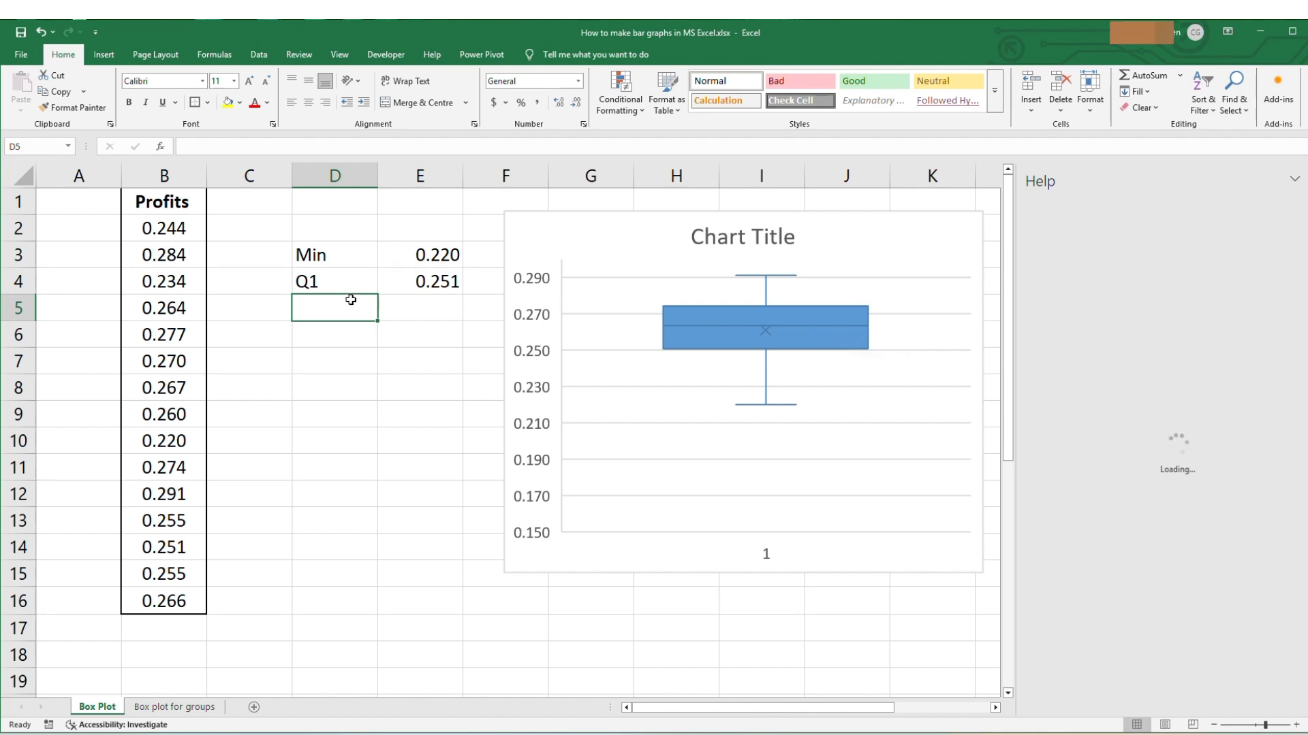
type("Med")
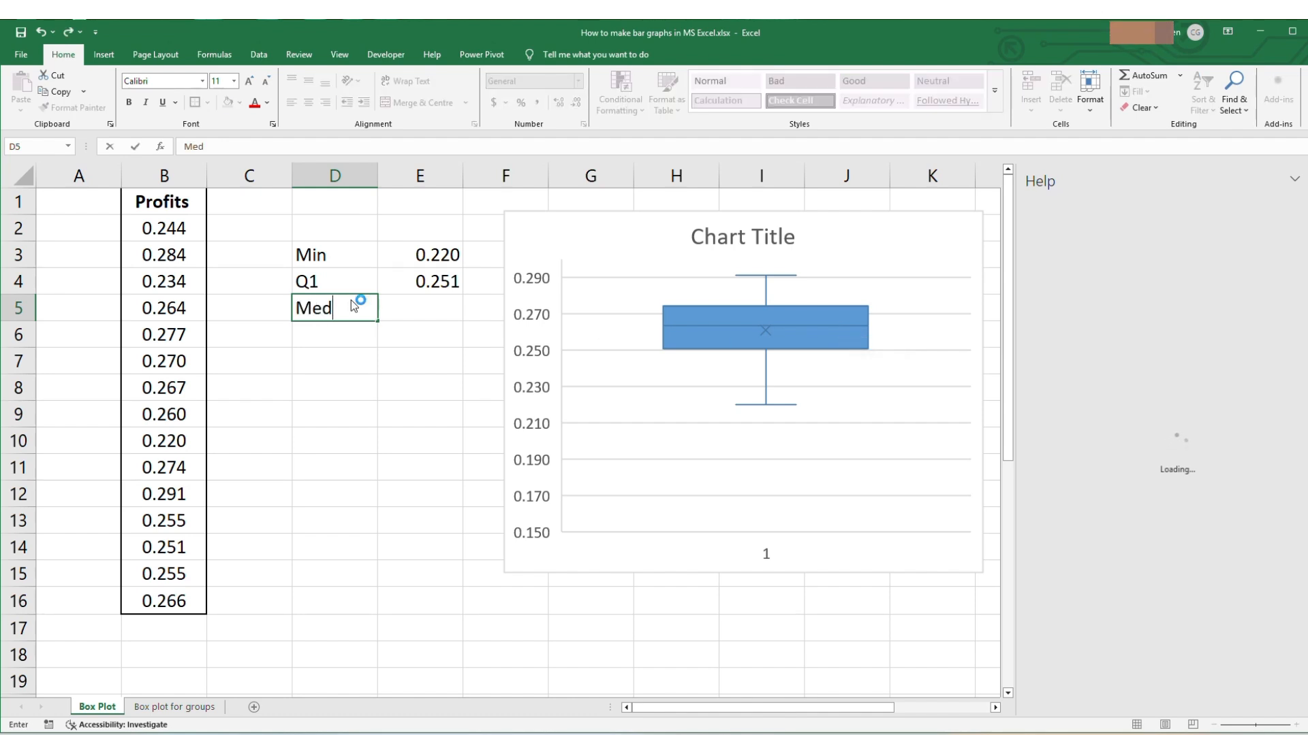
type("ian")
left_click(417, 309)
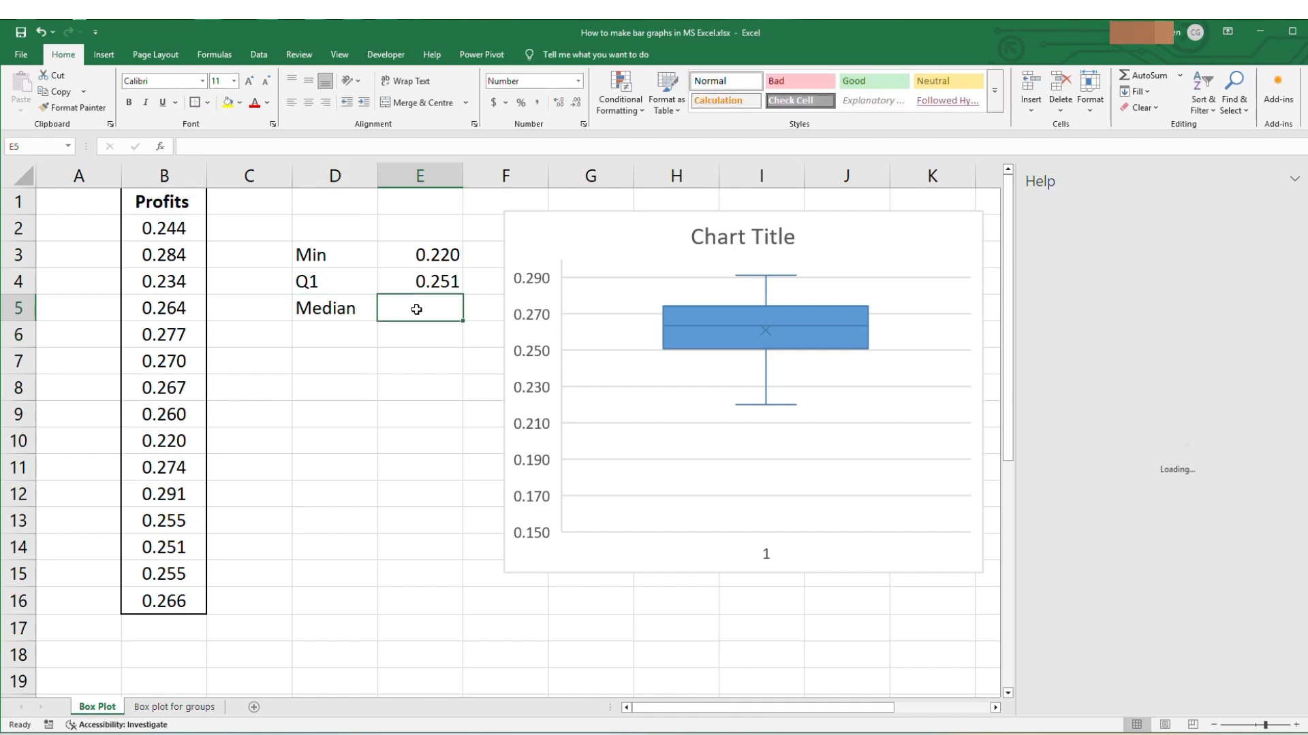
type("=")
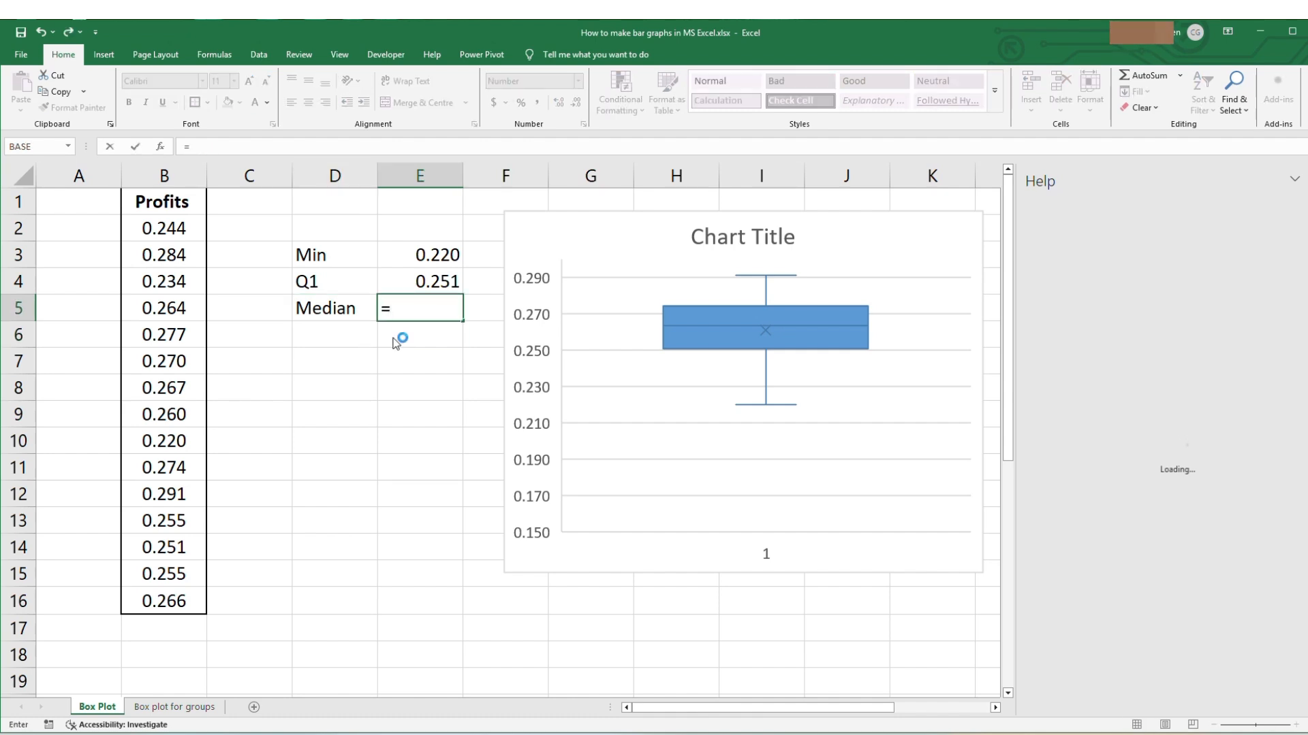
type("me")
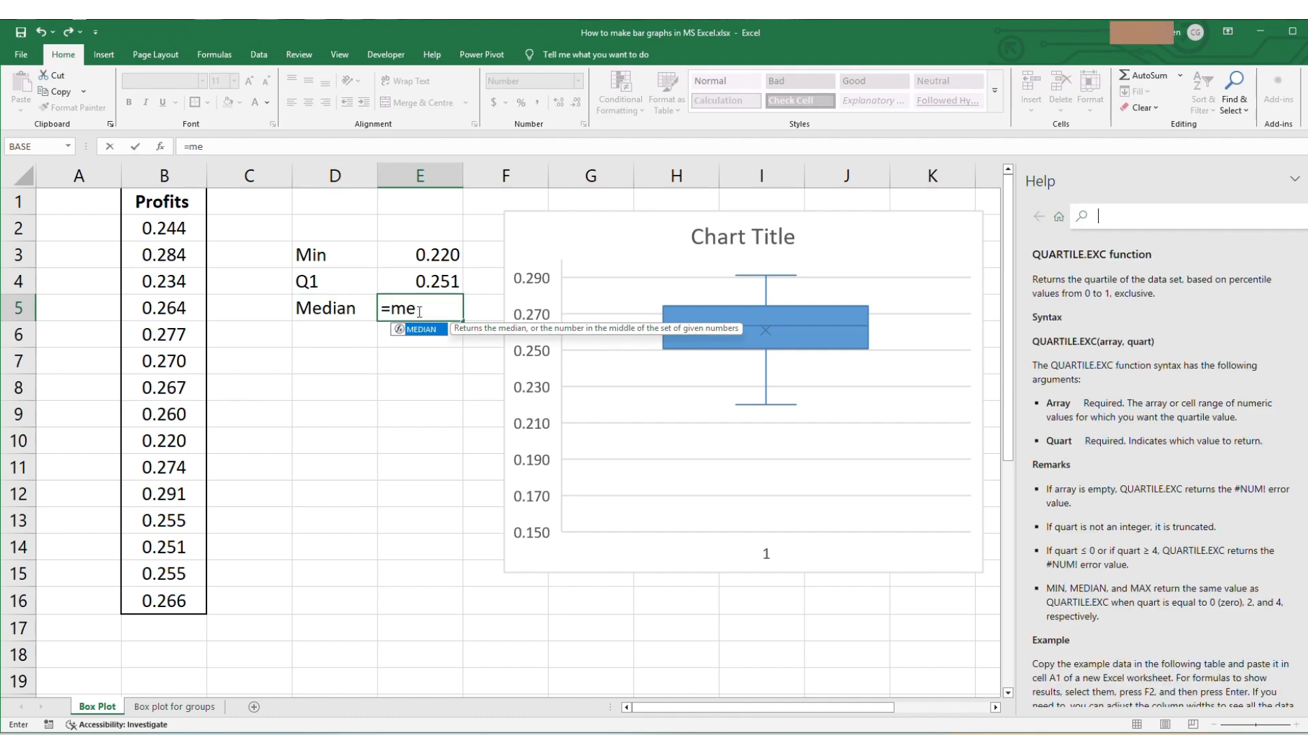
double_click(422, 331)
left_click_drag(171, 230, 153, 601)
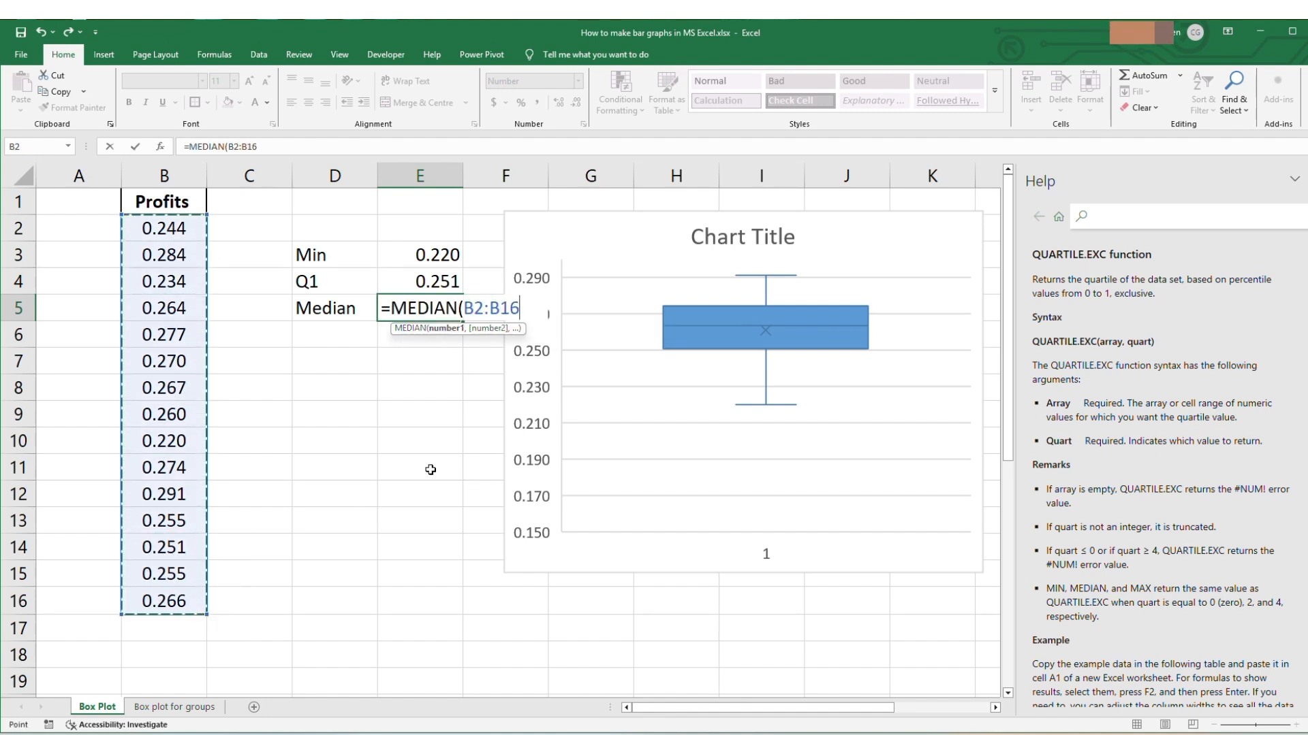
type(")")
key("Return")
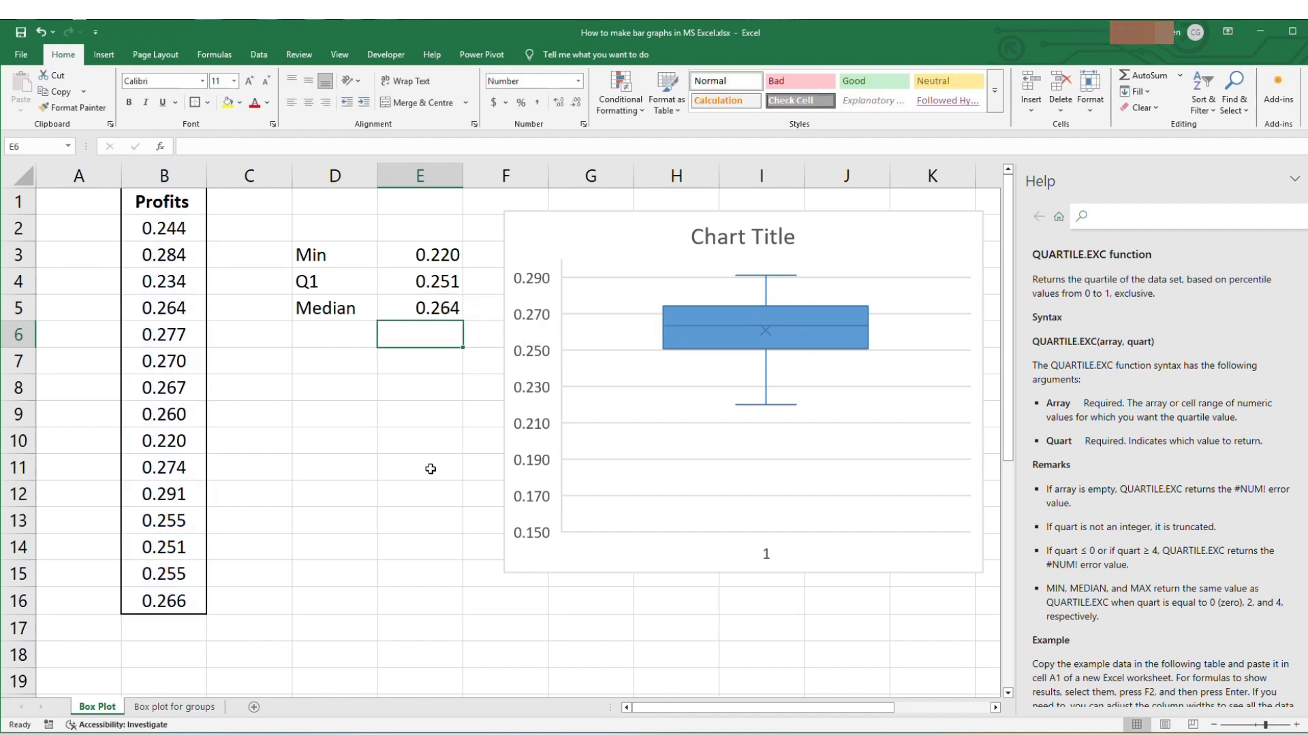
Step: Label cell D6 "Q3" and calculate the third quartile in E6 with =QUARTILE.EXC(B2:B16,3)
left_click(333, 327)
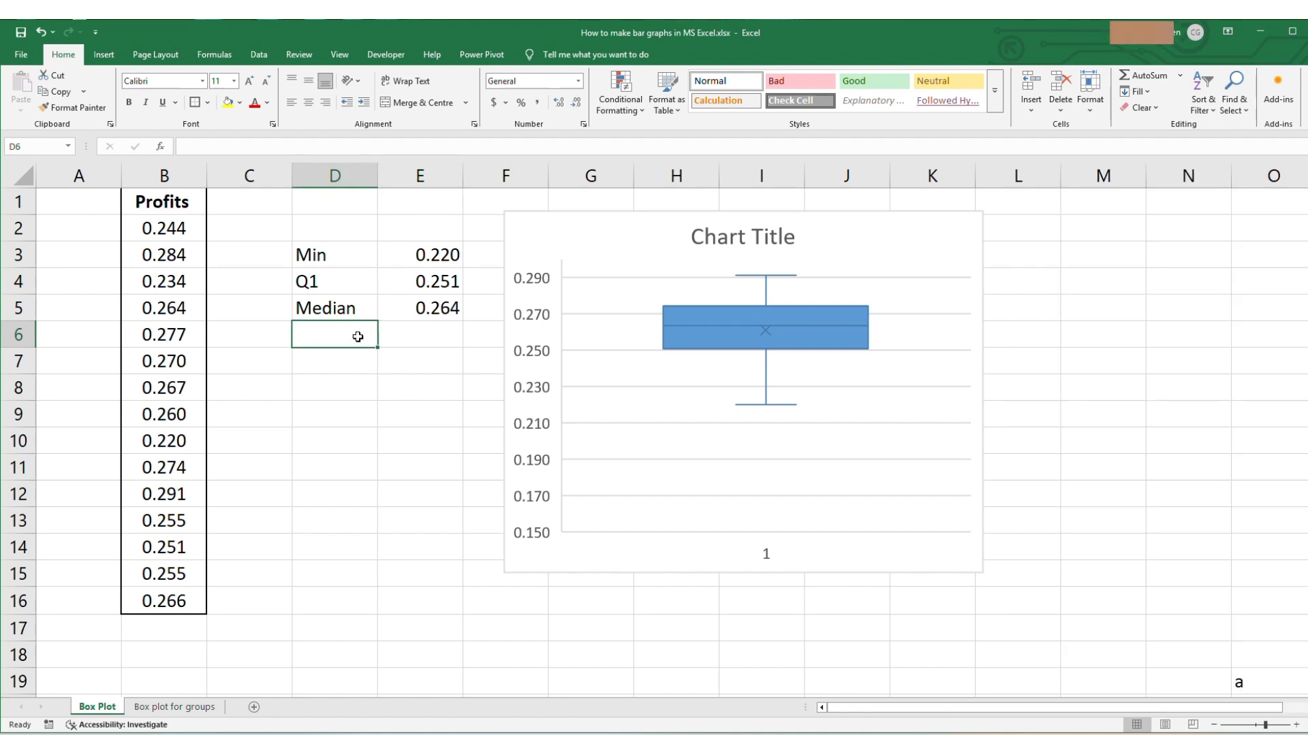
type("Q3")
double_click(423, 329)
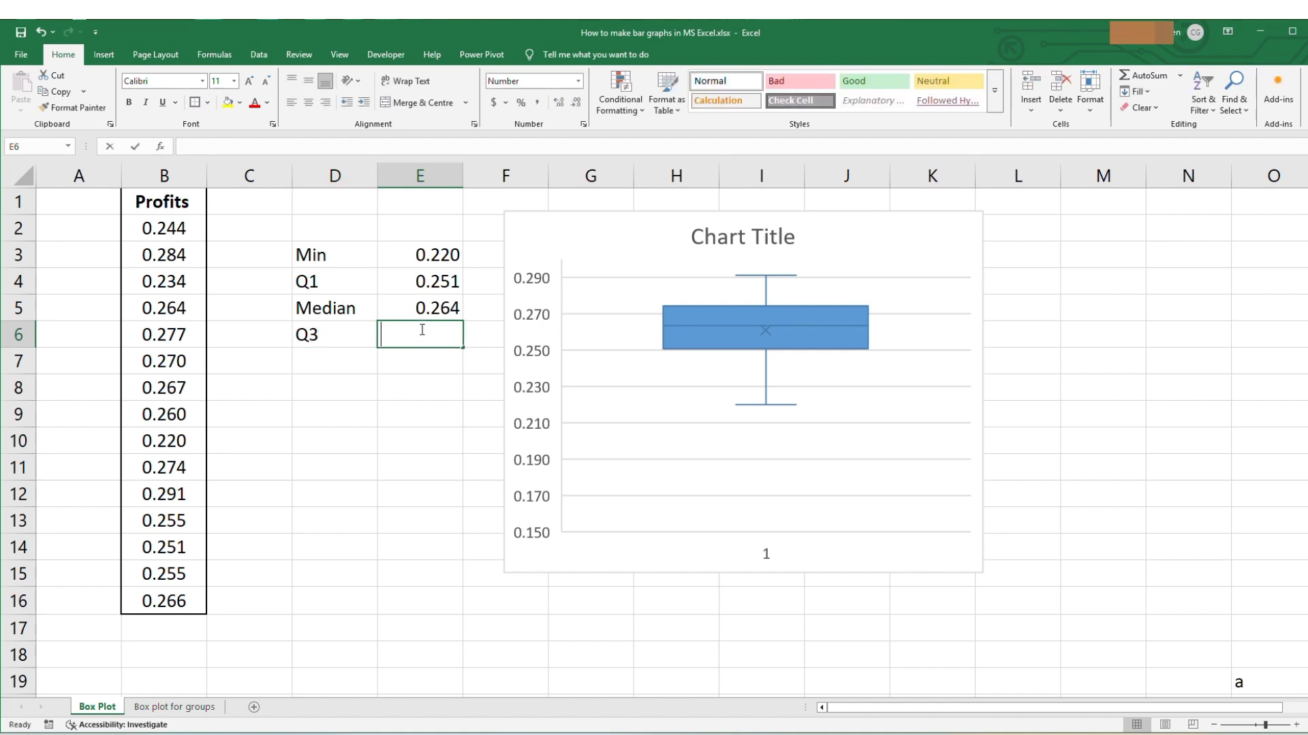
type("=")
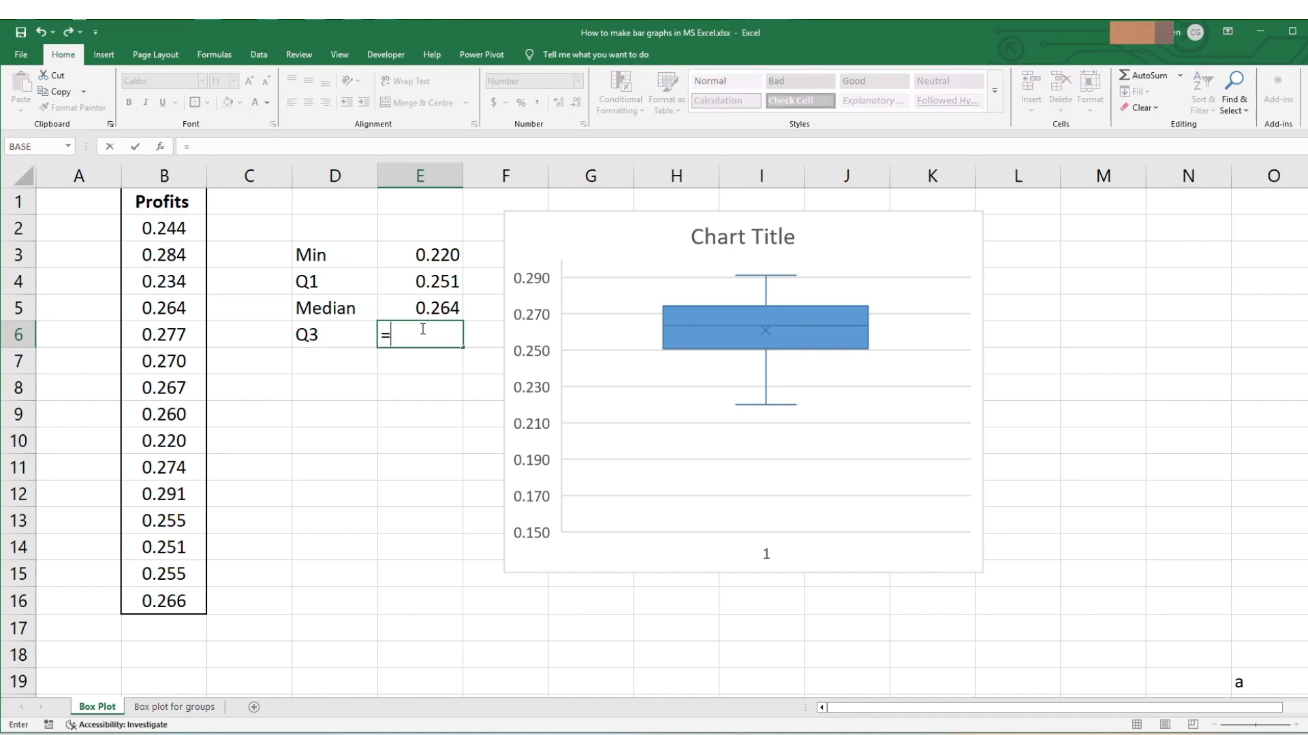
type("Q")
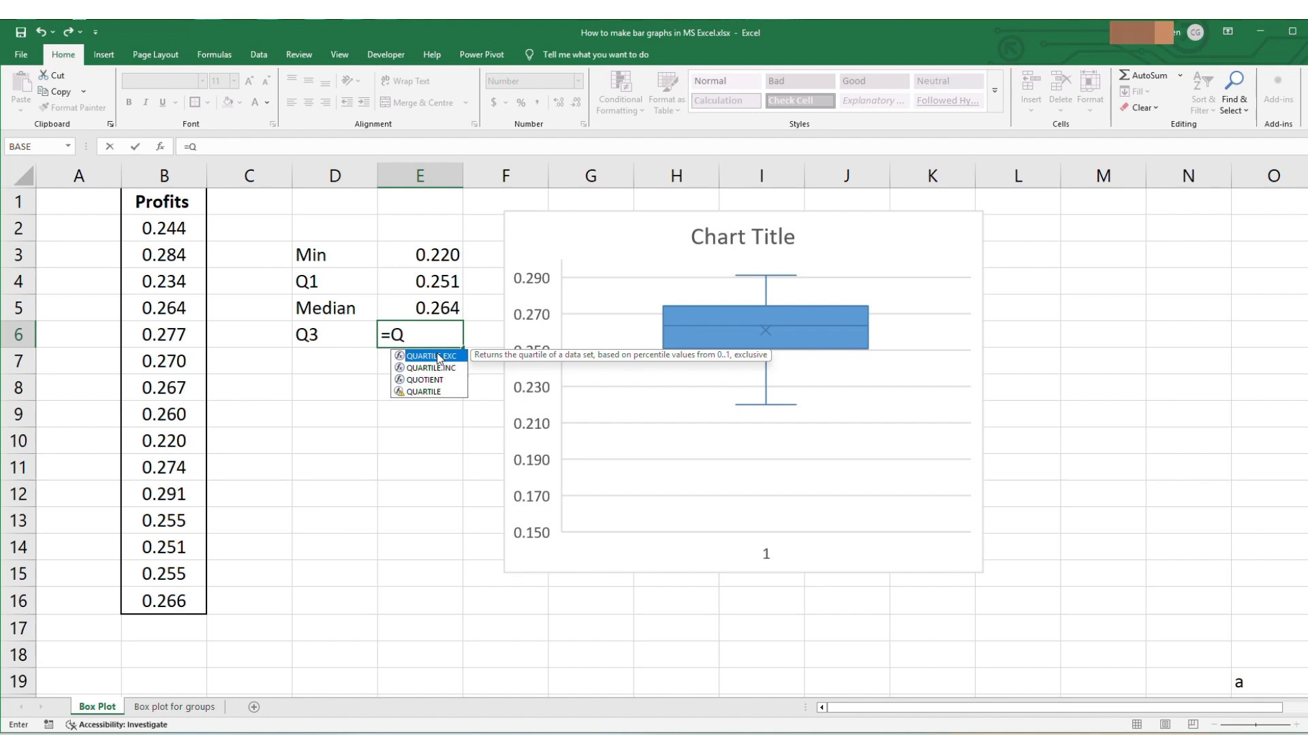
double_click(438, 356)
left_click_drag(179, 232, 144, 595)
type(",")
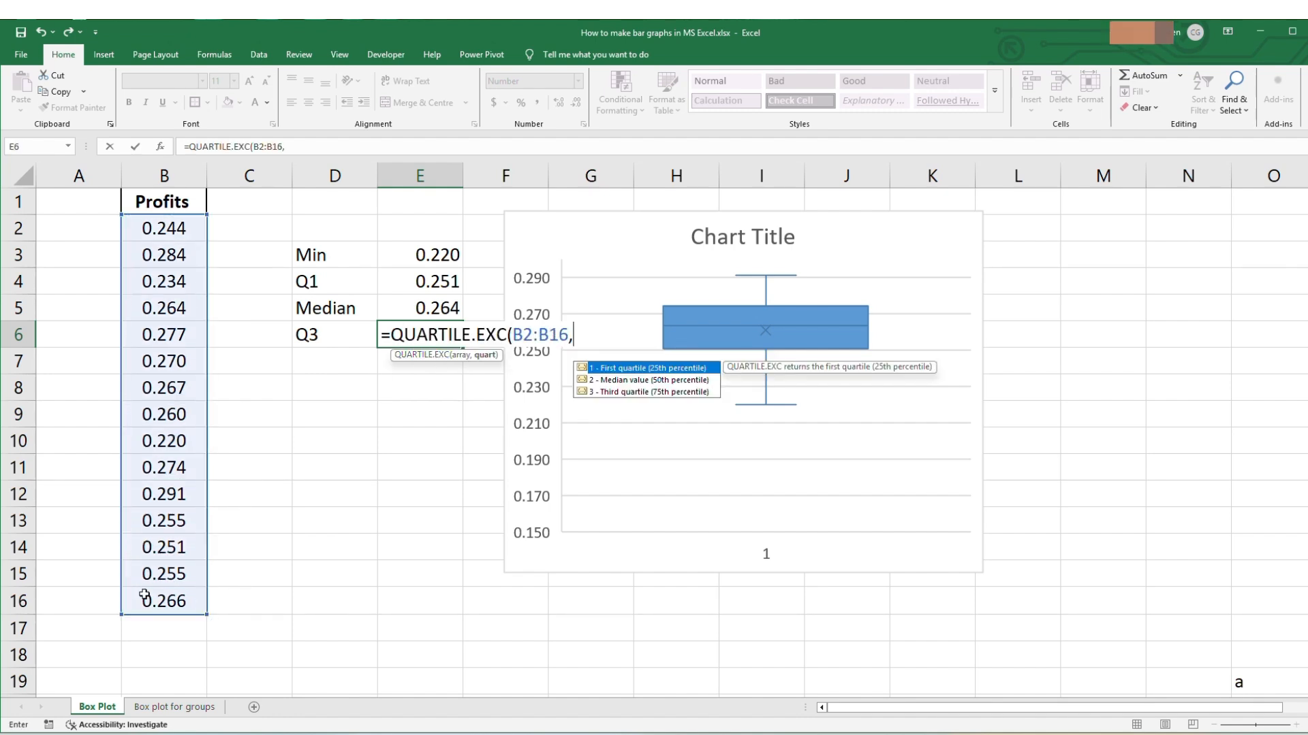
double_click(653, 392)
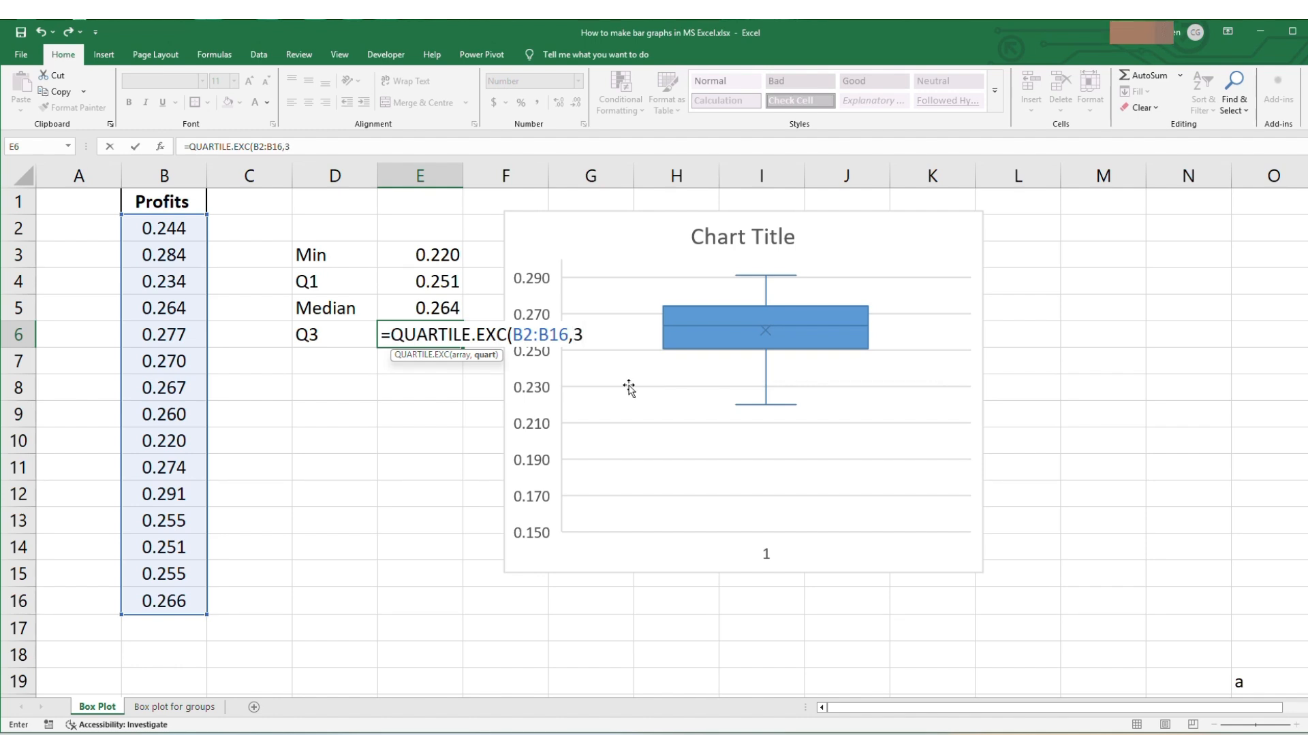
type(")")
key("Return")
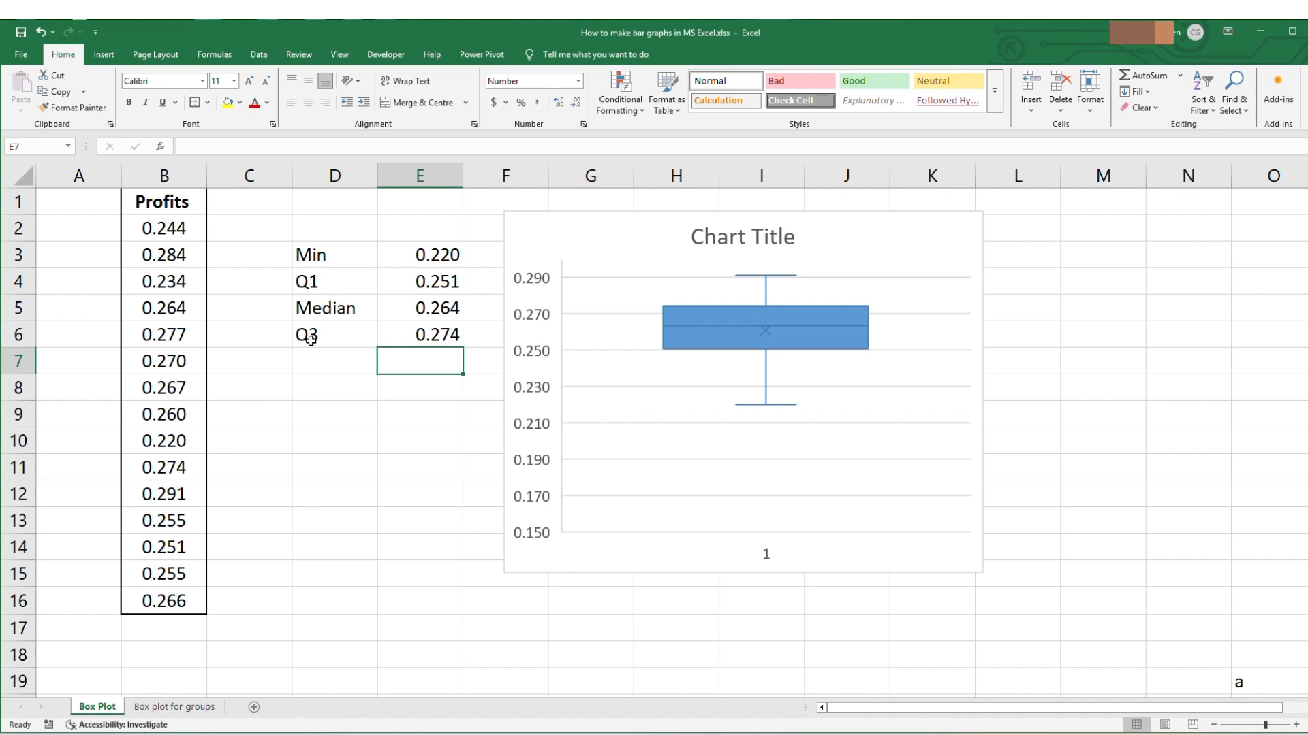
Step: Label cell D7 "Max" and calculate the maximum of B2:B16 in E7 with the MAX function
left_click(327, 358)
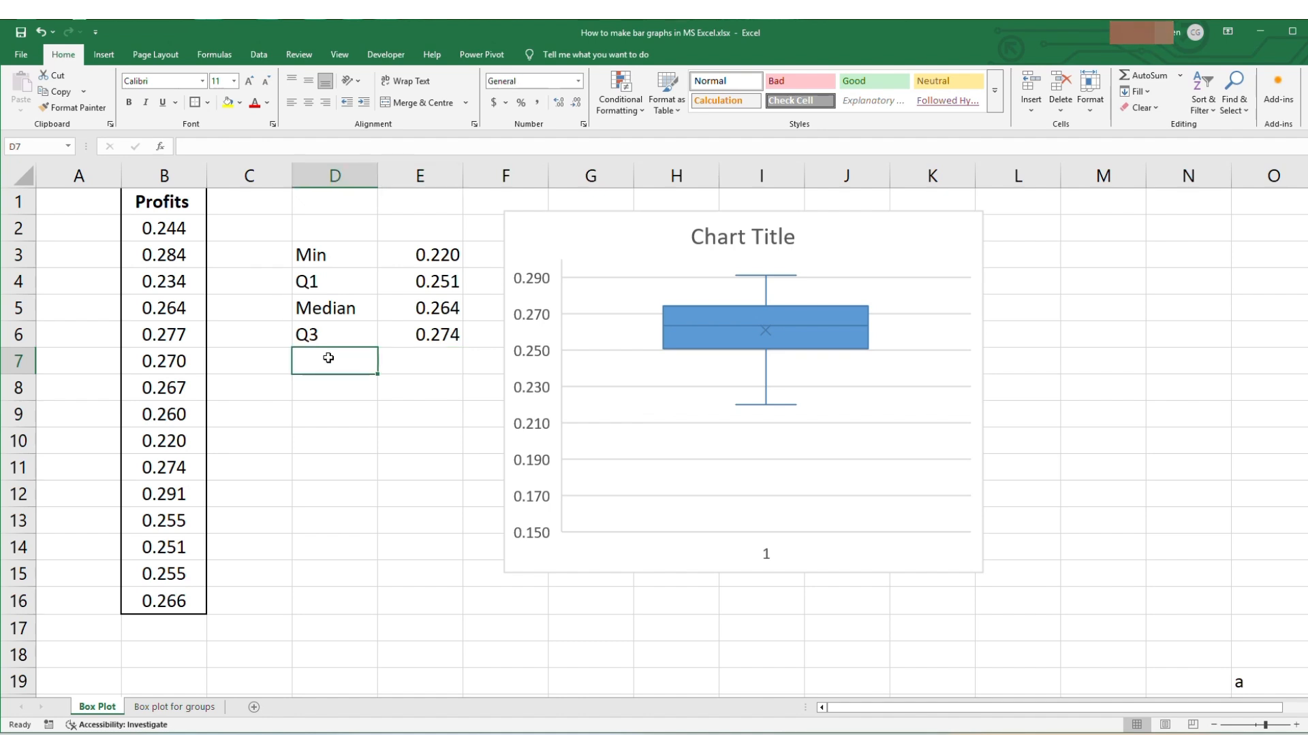
type("M")
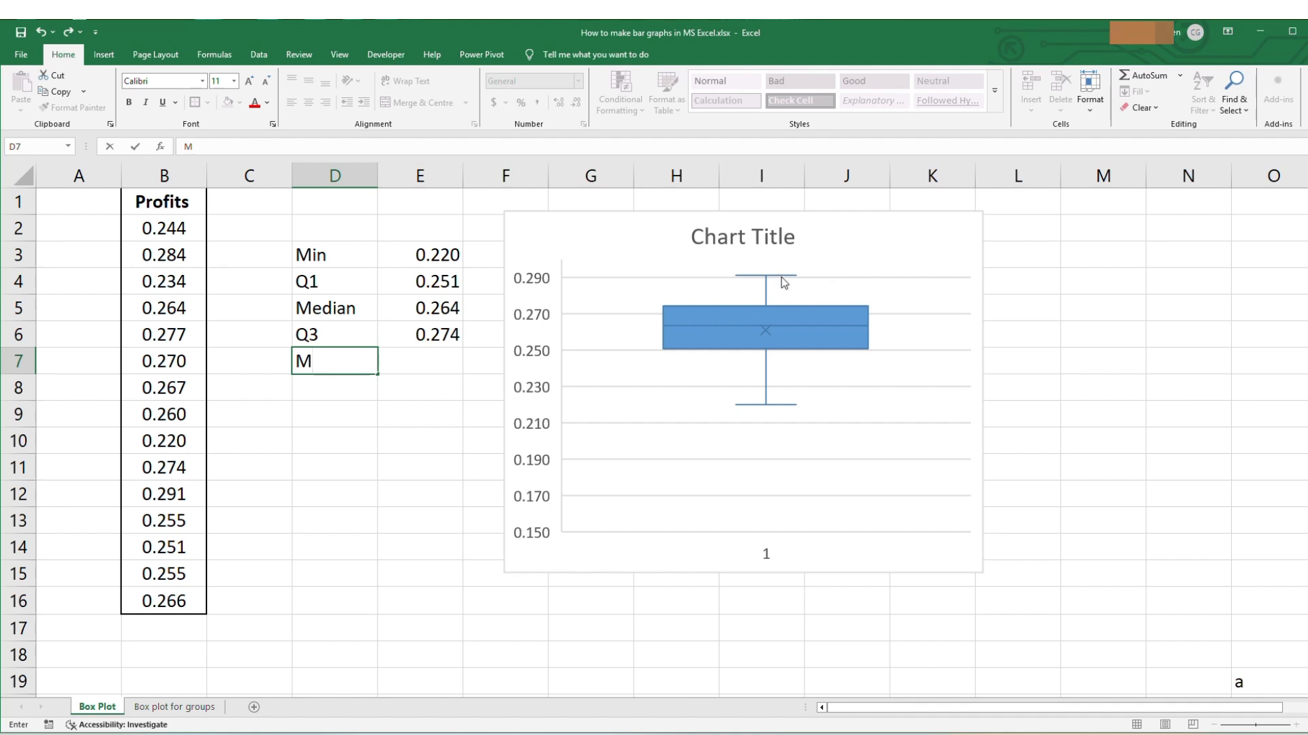
type("ax")
left_click(419, 358)
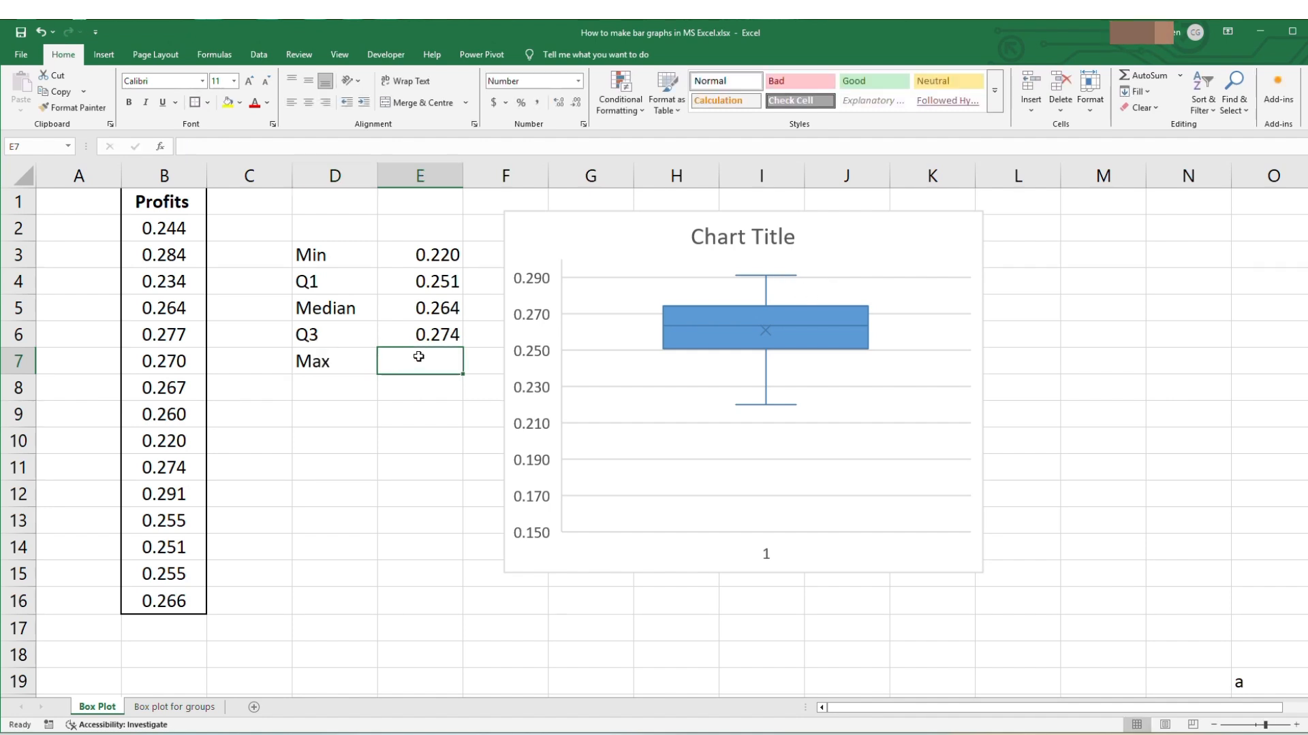
type("=Ma")
double_click(408, 395)
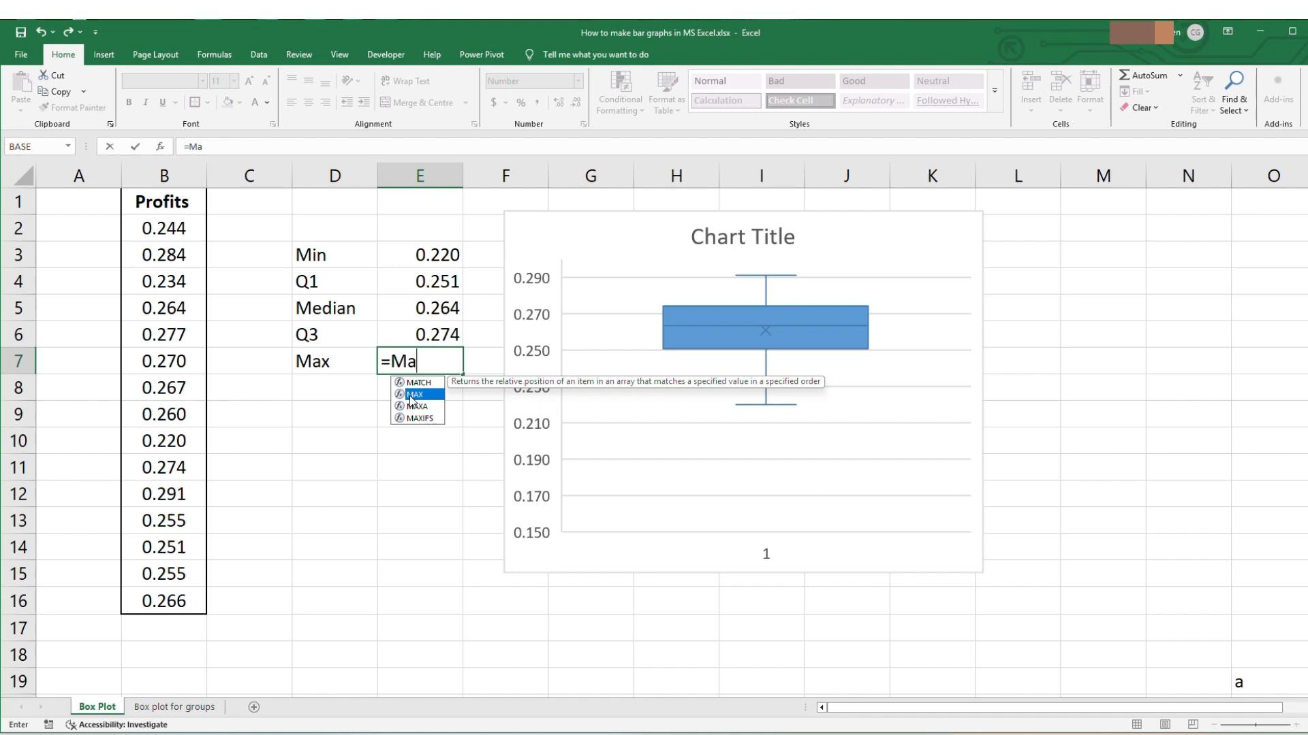
left_click_drag(172, 228, 156, 599)
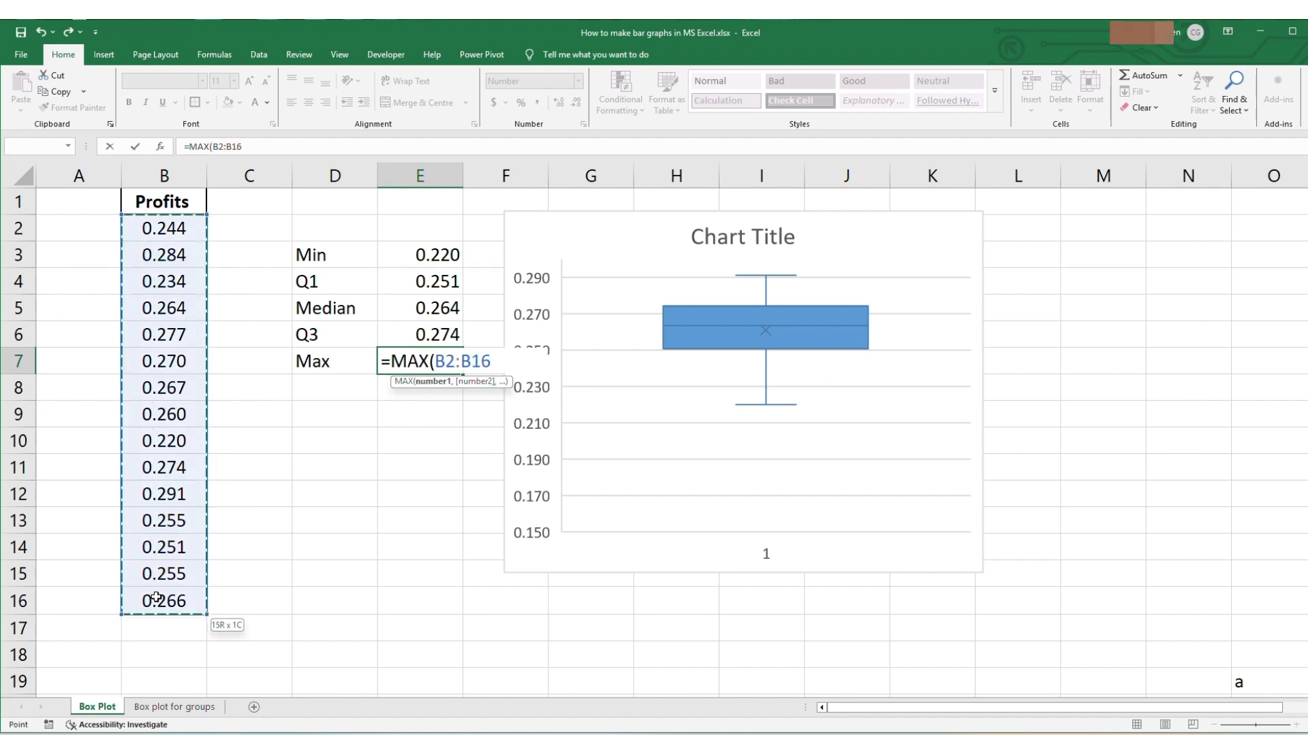
key("Return")
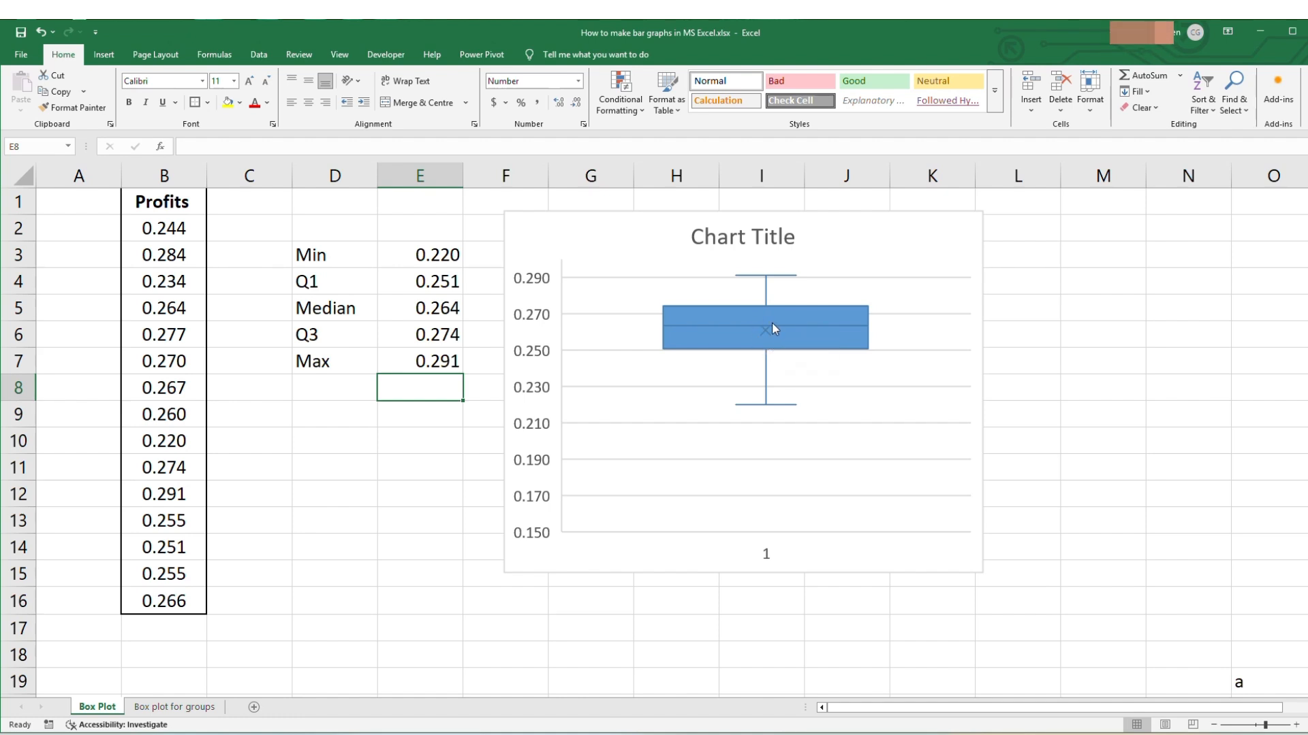
Step: Label cell D8 "Mean" and calculate the mean of B2:B16 in E8 with the AVERAGE function
mouse_move(754, 340)
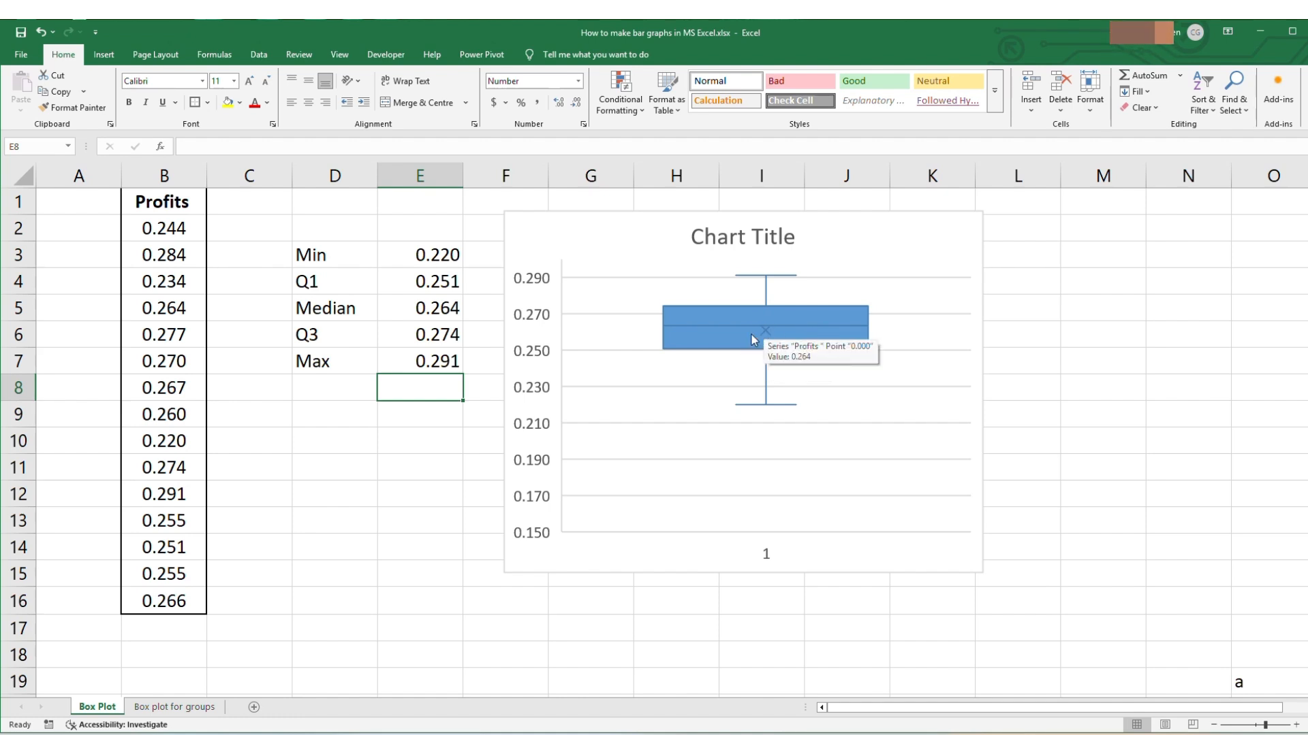
left_click(332, 384)
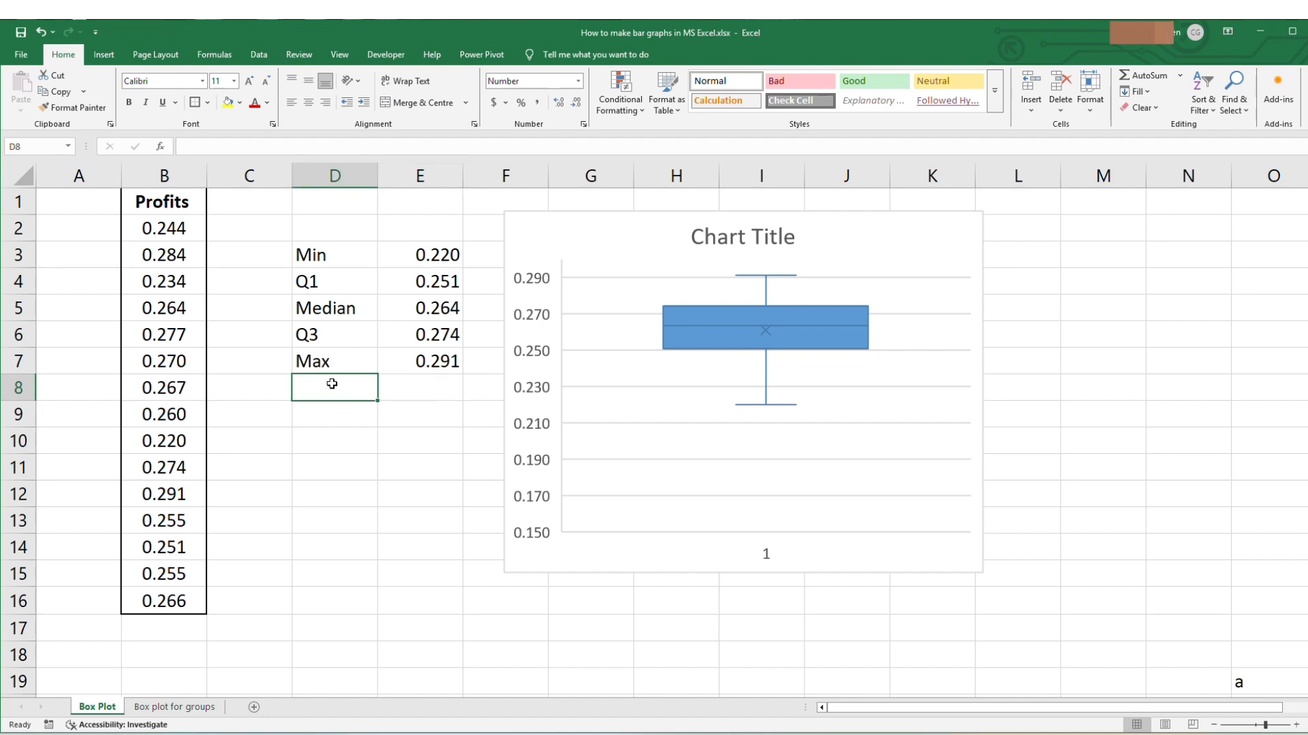
type("Mean")
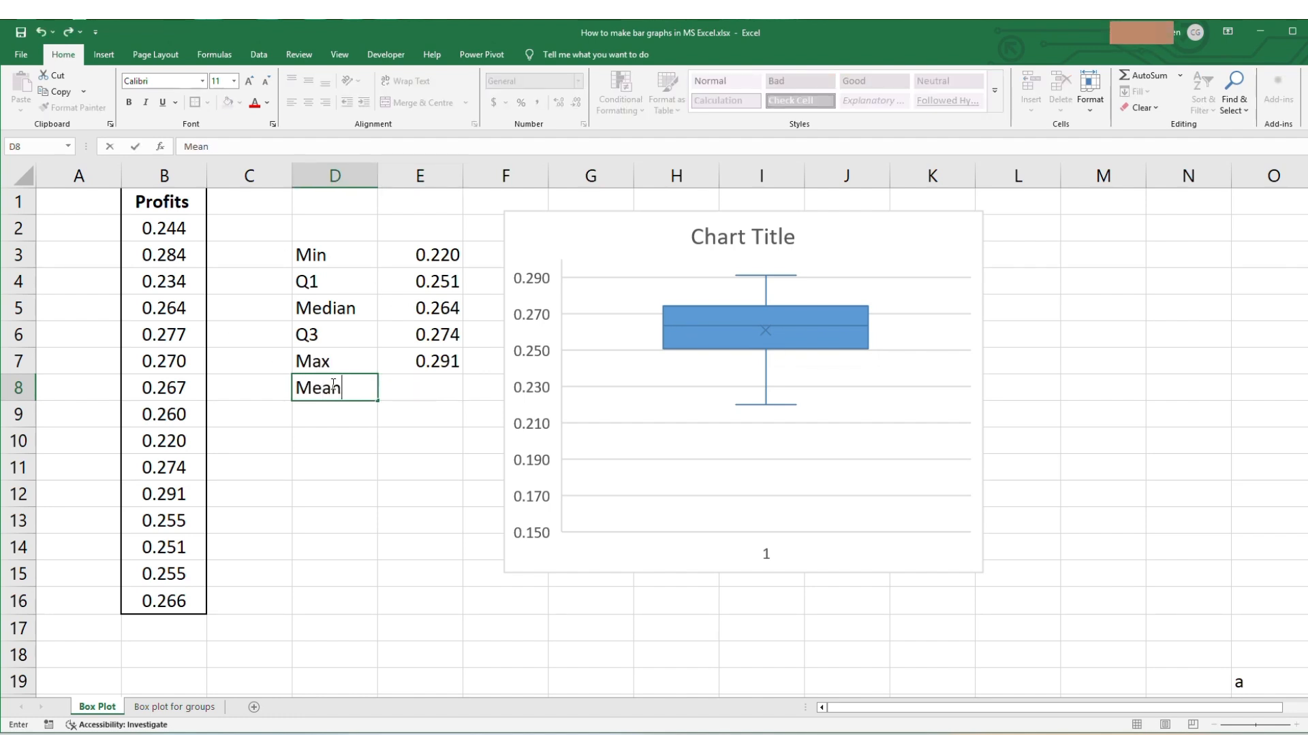
double_click(411, 390)
type("=Aver")
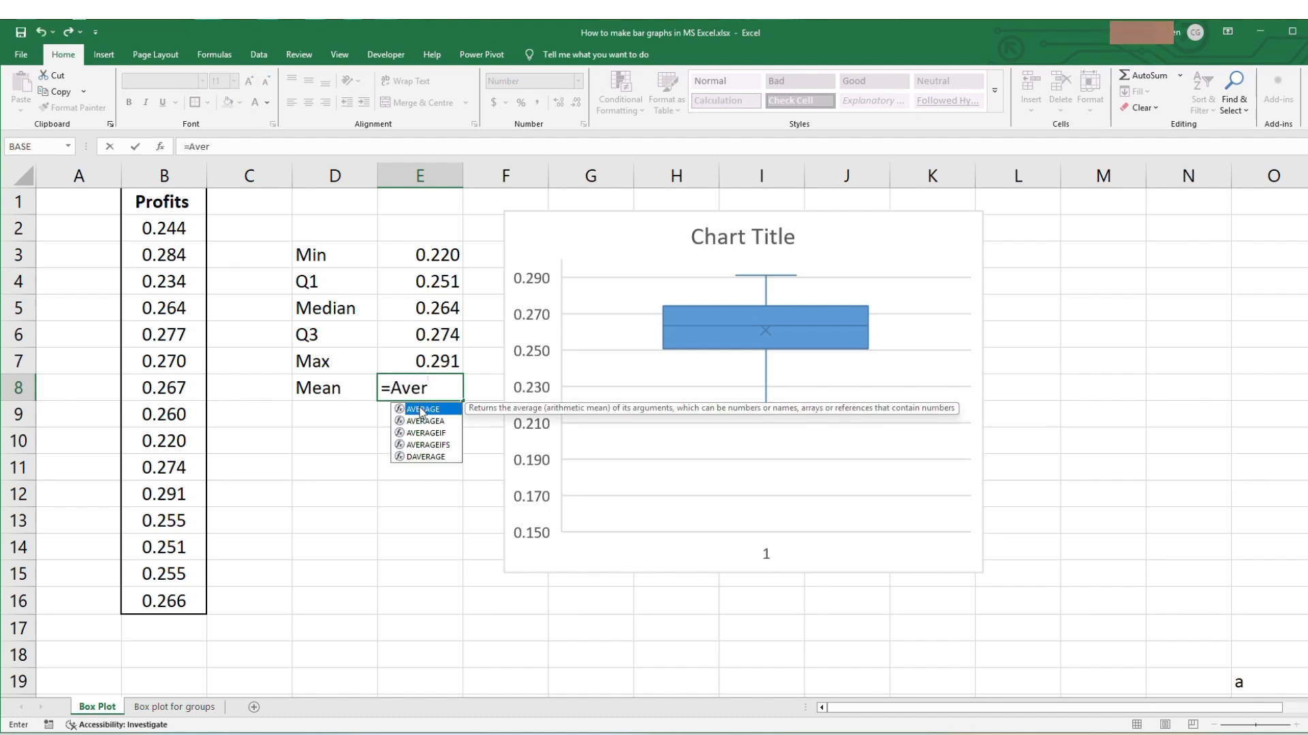
double_click(422, 411)
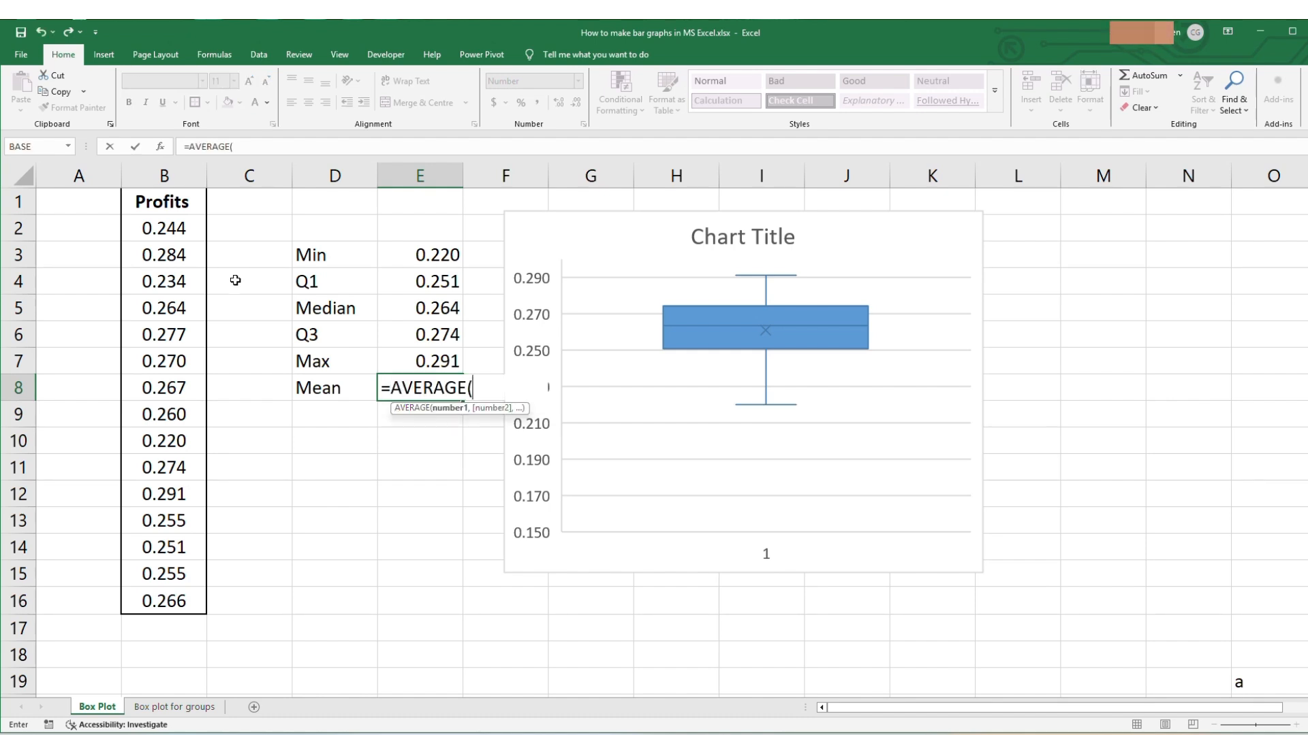
left_click_drag(165, 230, 155, 589)
key("Return")
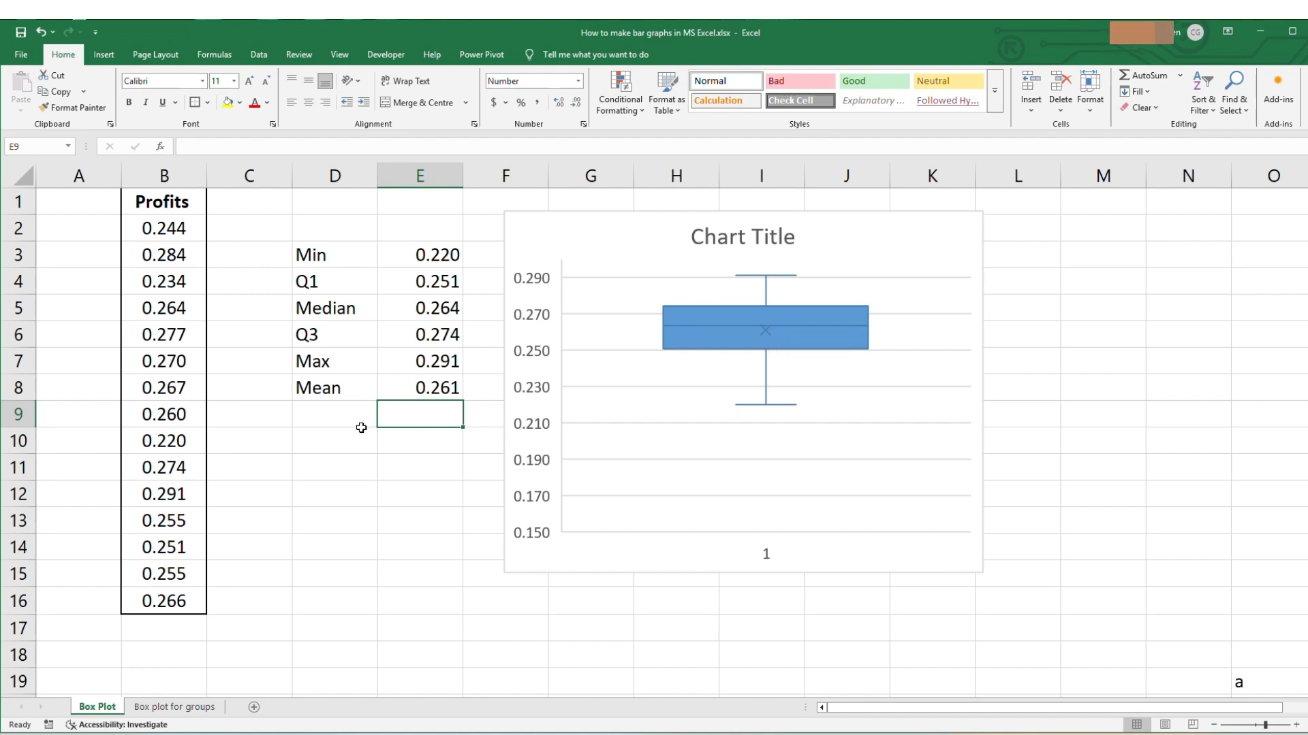
Step: Add the value 0.158 to the end of the Profits data in cell B17
left_click(329, 429)
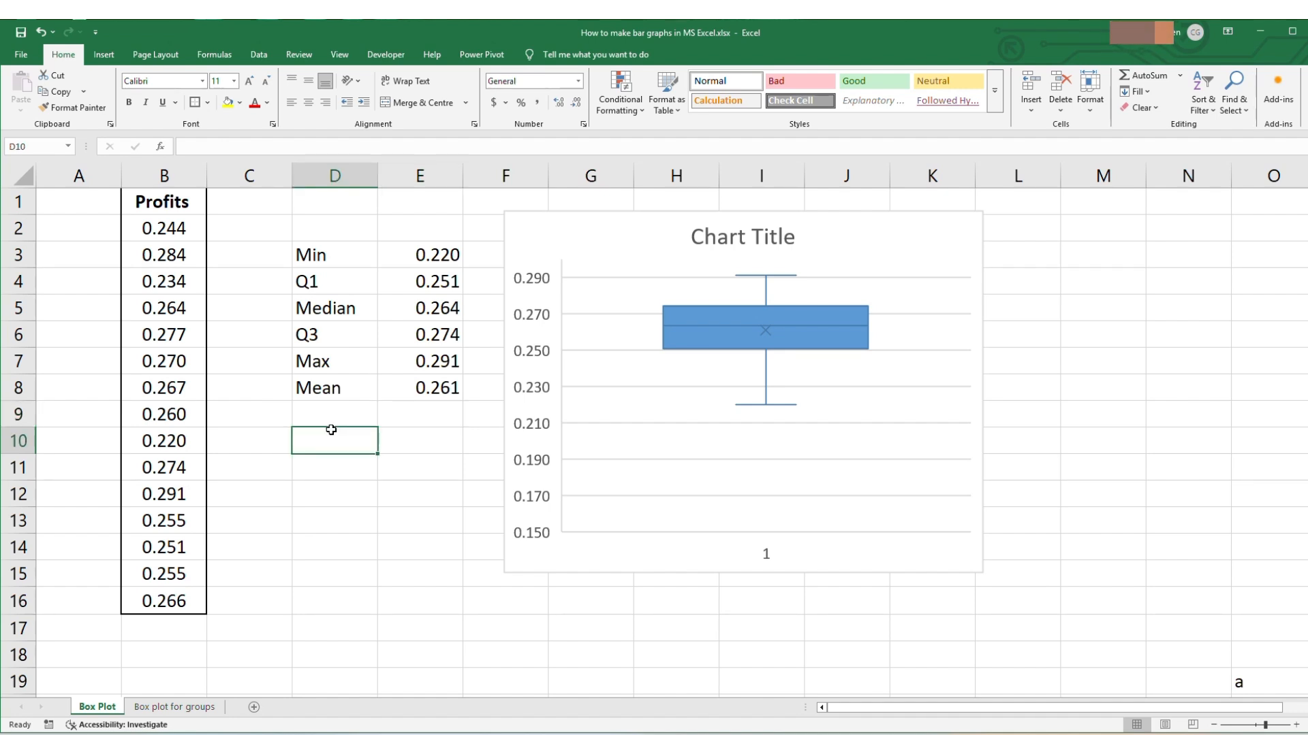
left_click(190, 627)
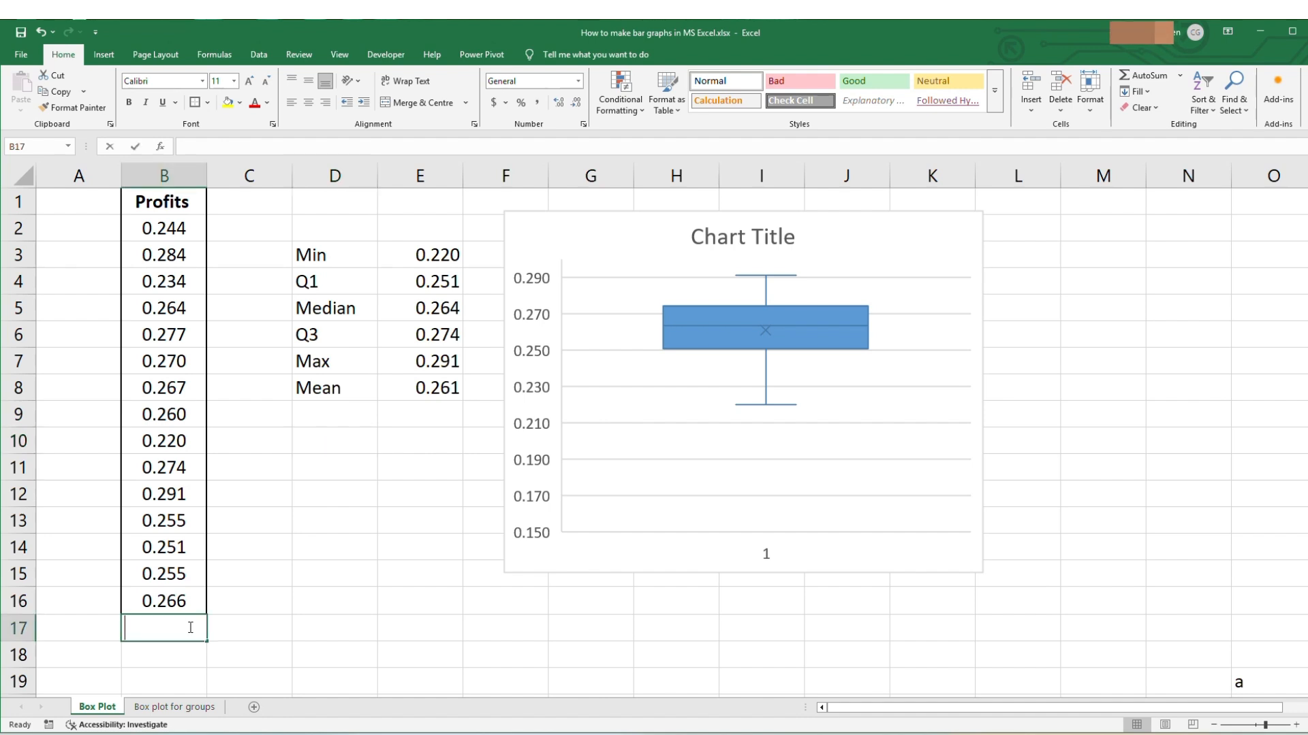
type("0.15")
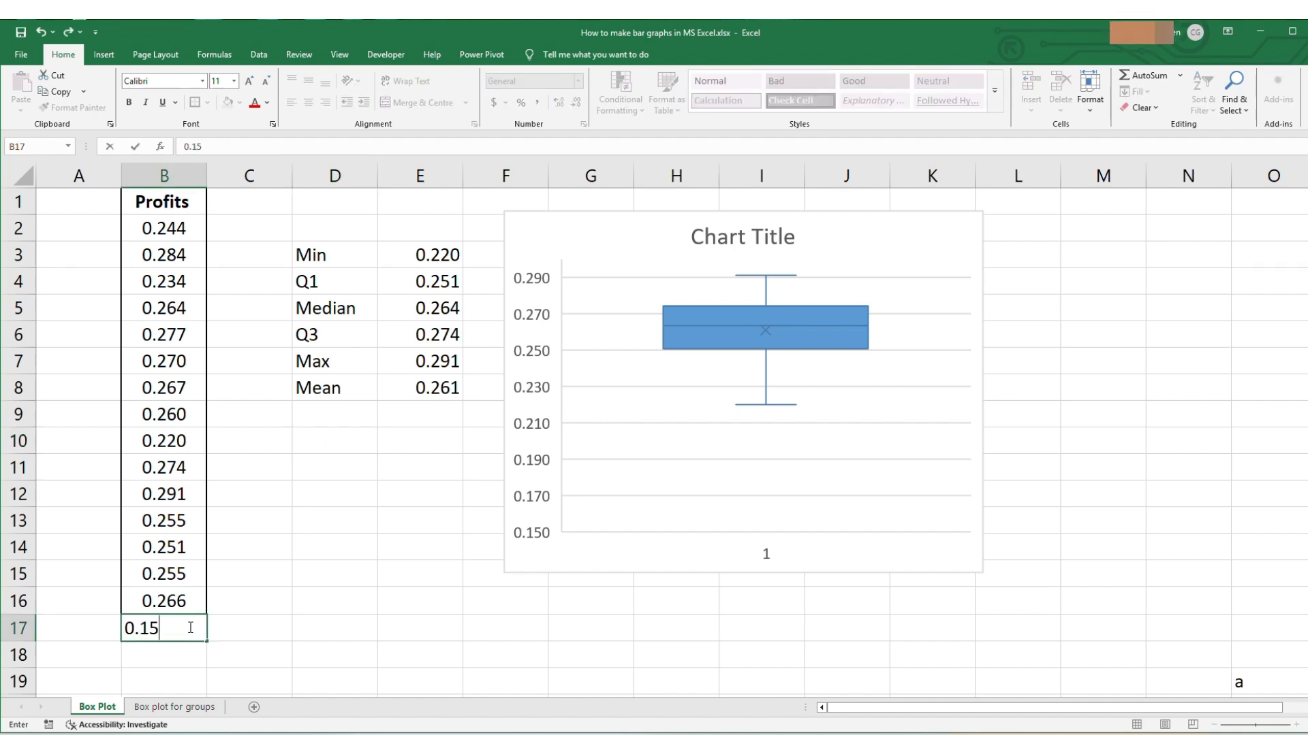
type("8")
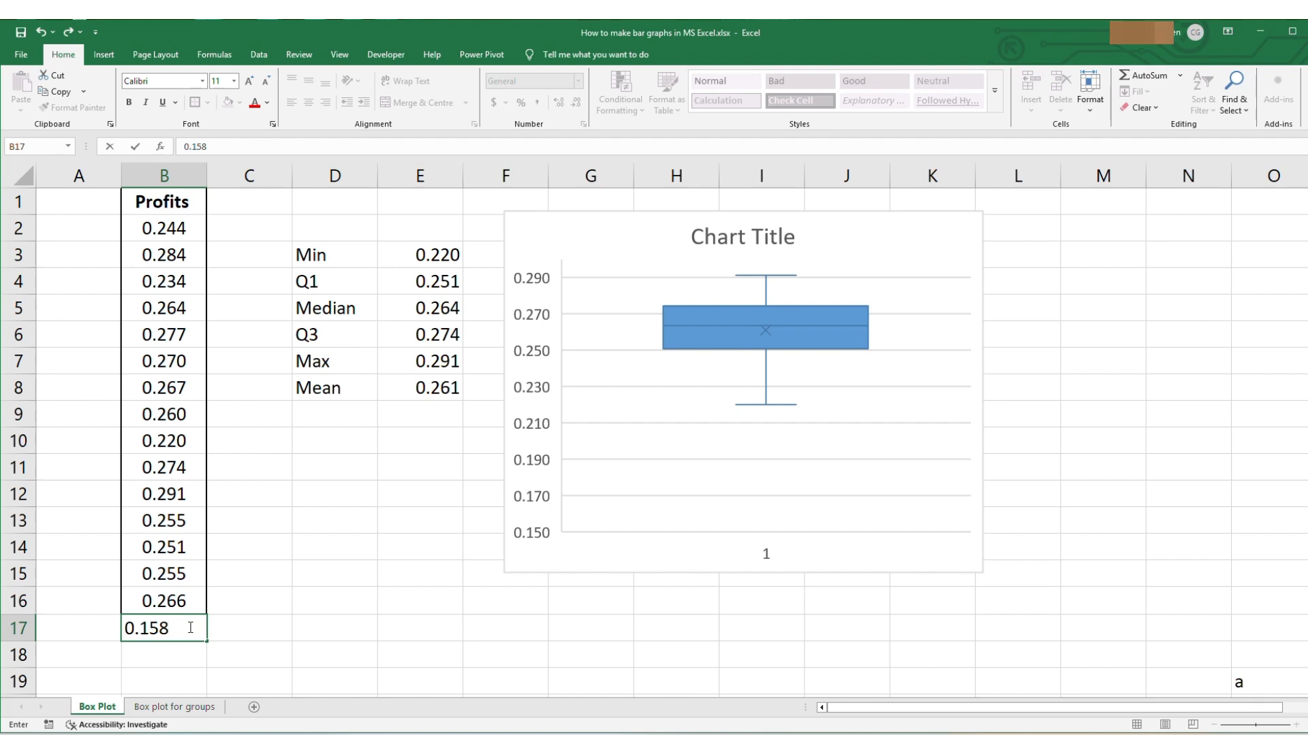
key("Return")
Step: Extend the box plot's source data range by one row to include B17, and deselect the chart
left_click(820, 383)
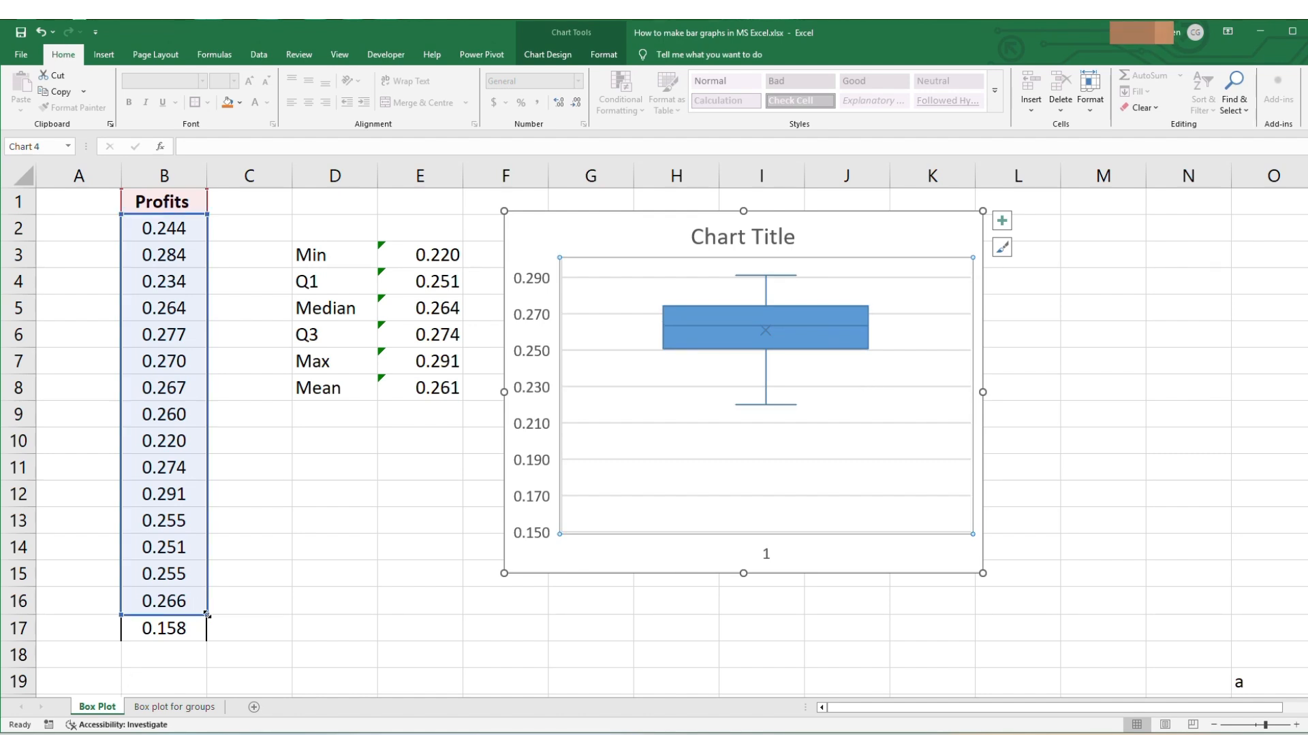
left_click_drag(205, 615, 205, 643)
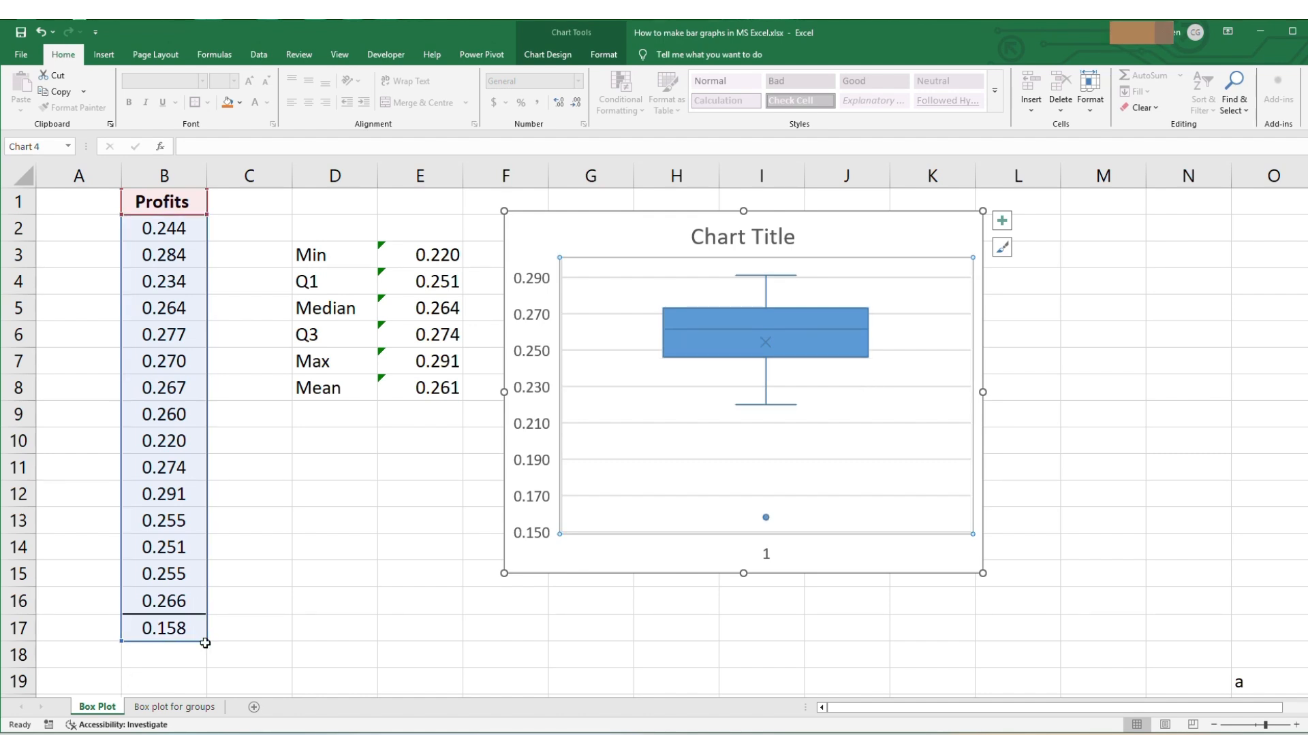
left_click(540, 618)
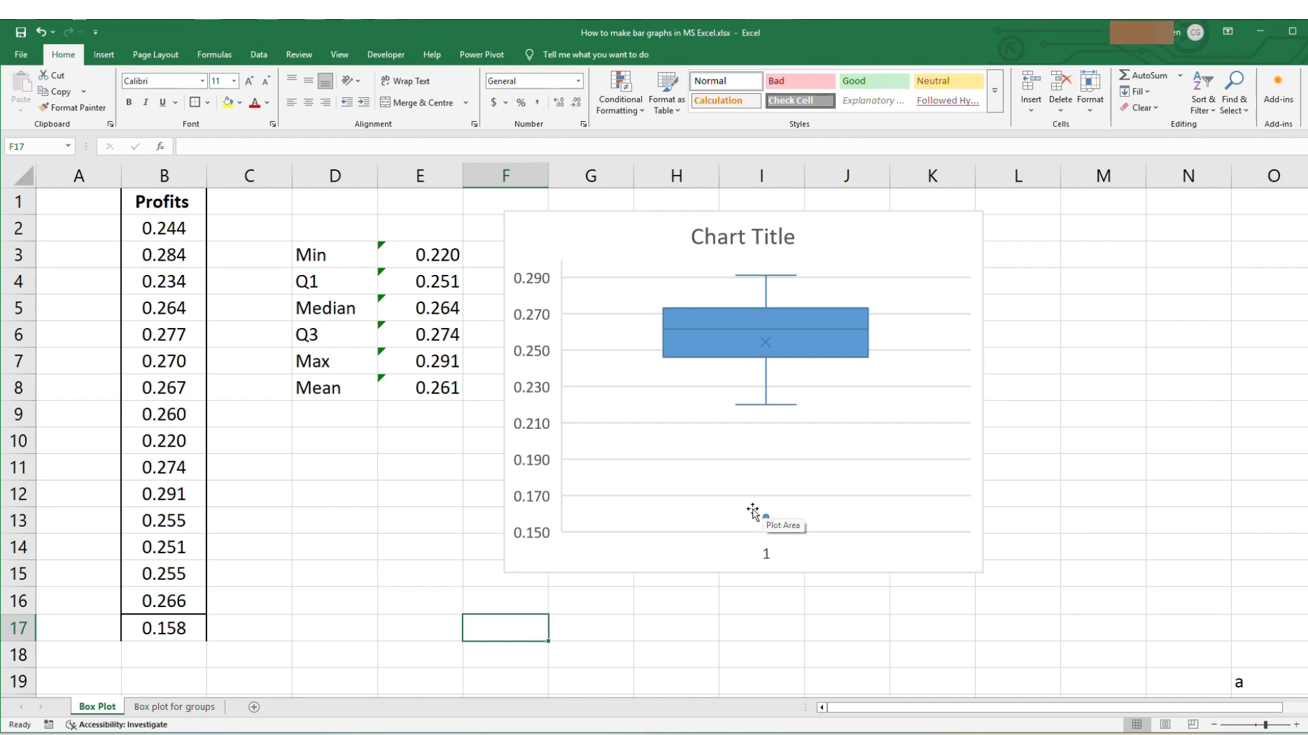
Step: Extend the data range of the Q1 and Q3 quartile formulas in E4 and E6 to B2:B17
left_click(429, 285)
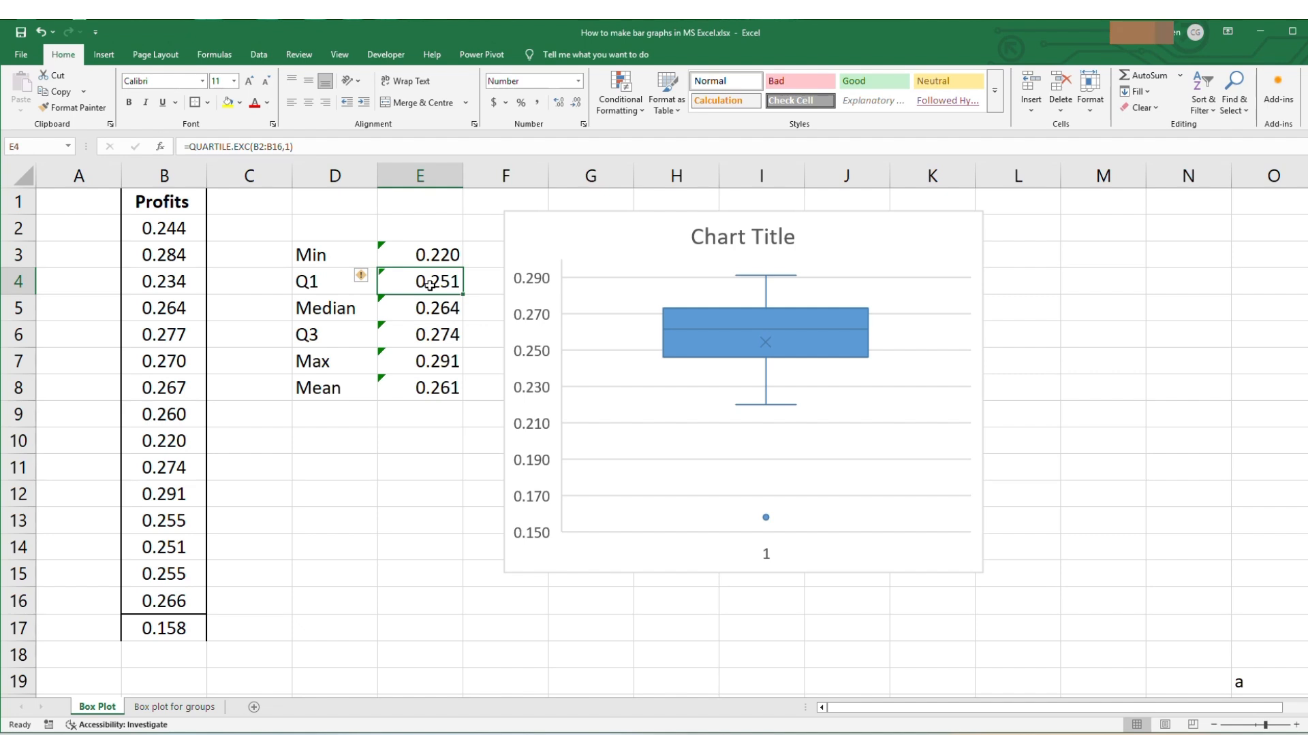
double_click(429, 284)
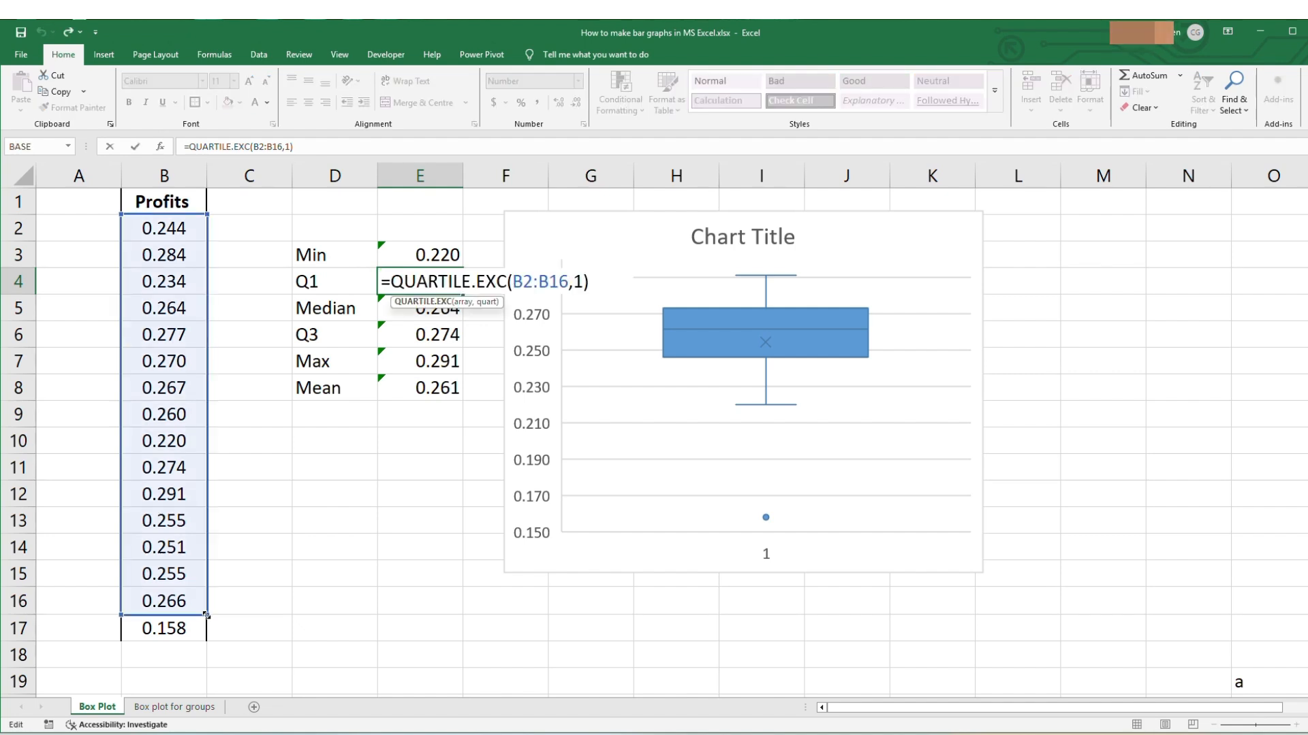
left_click_drag(205, 617, 206, 640)
key("Return")
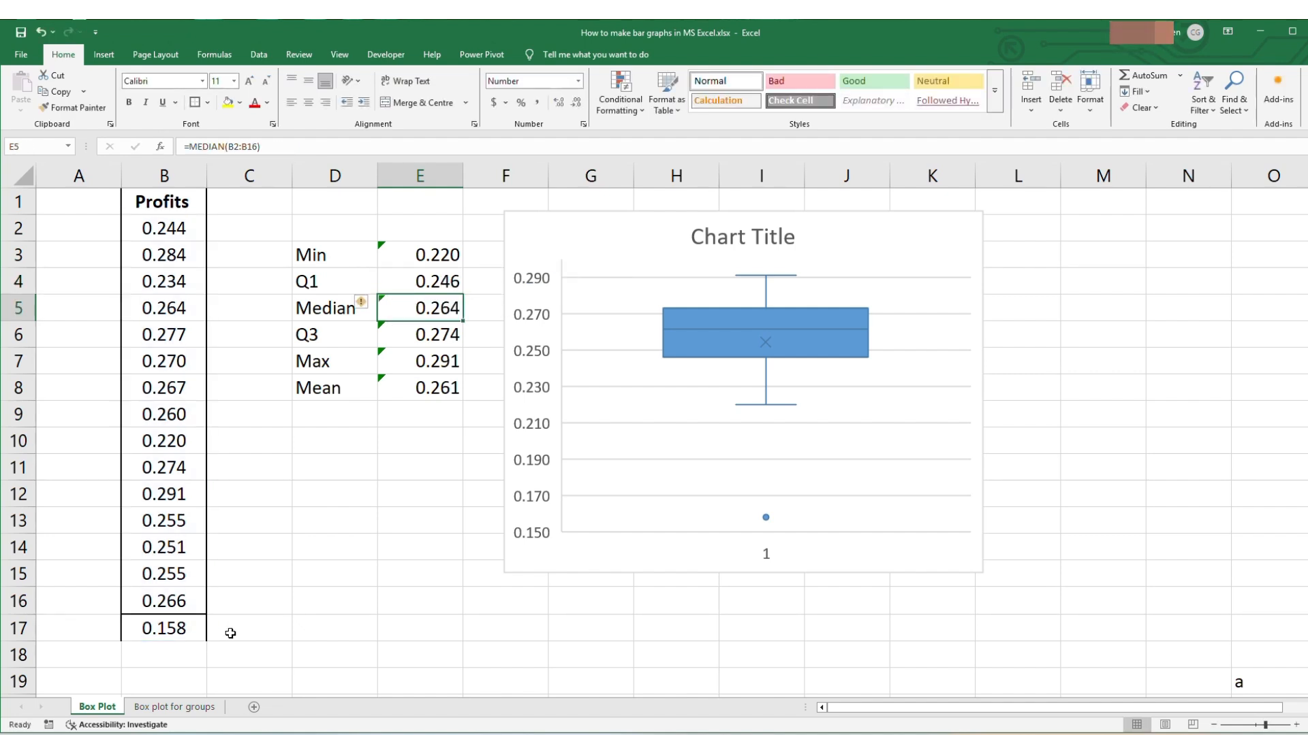
double_click(437, 336)
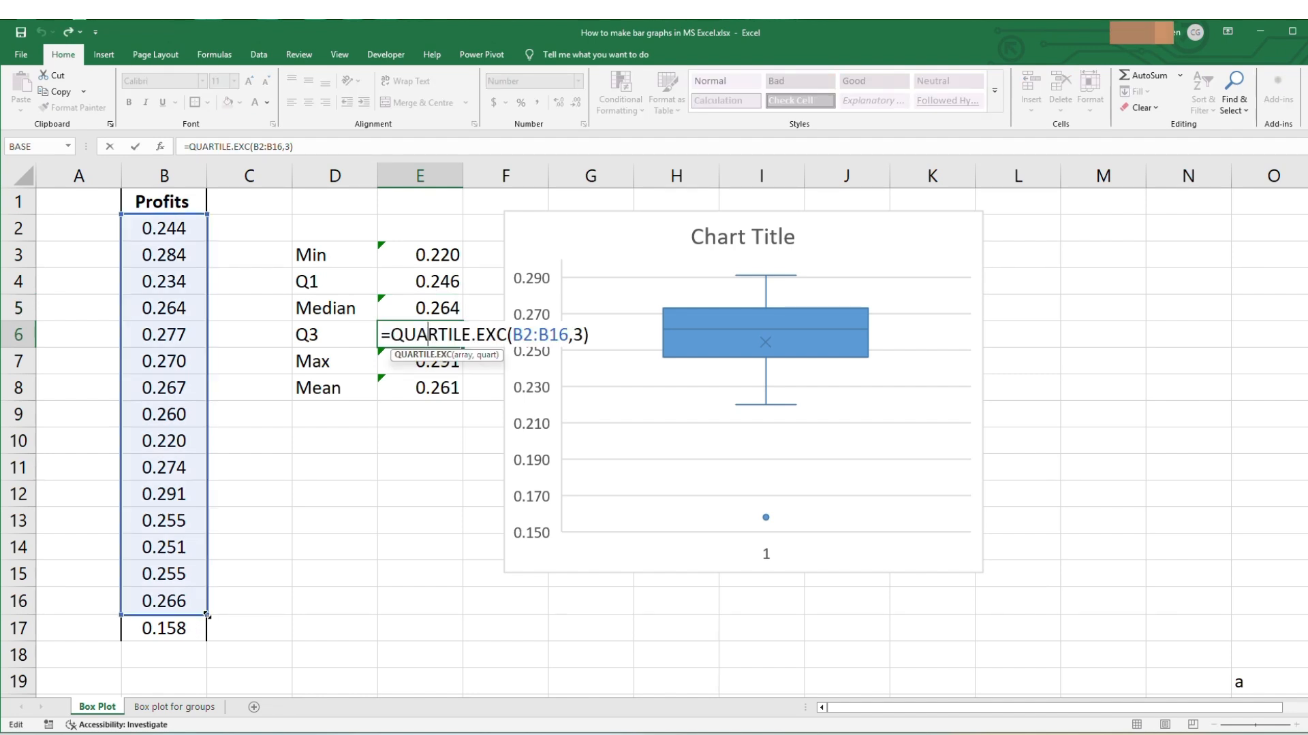
left_click_drag(206, 616, 207, 639)
key("Return")
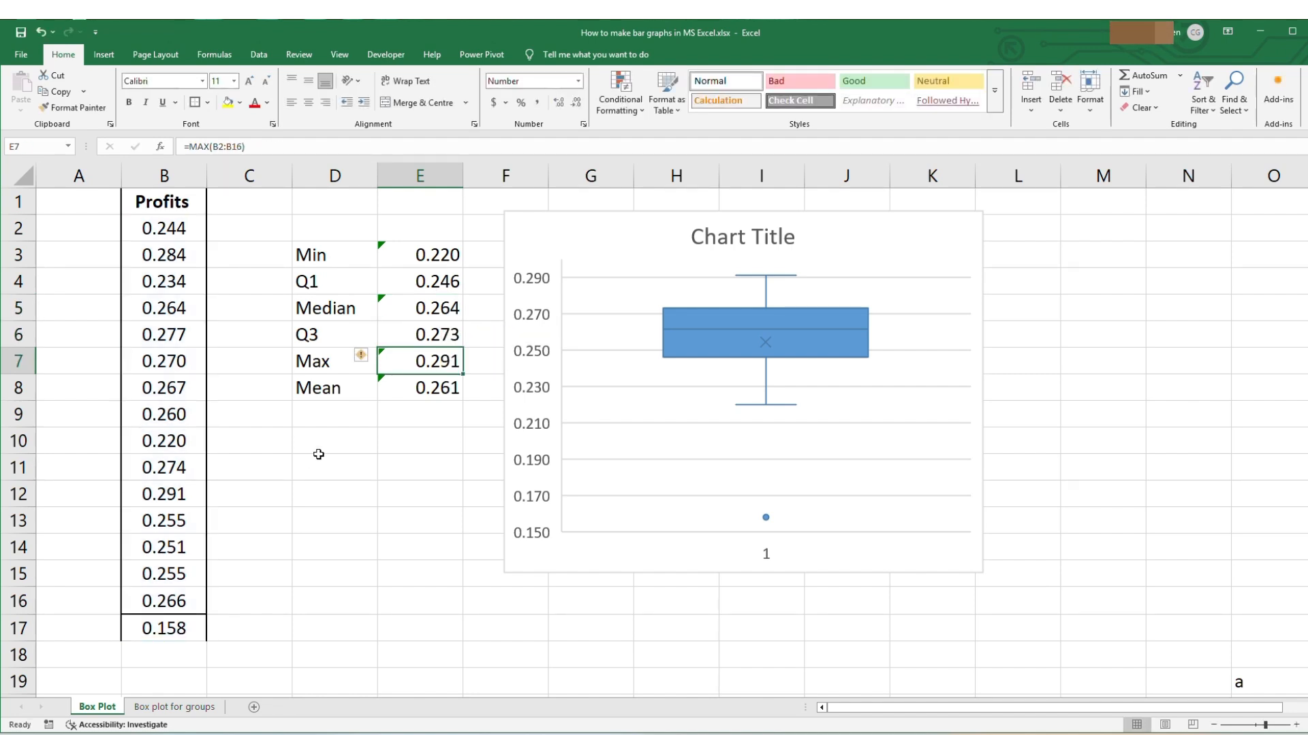
Step: Label cell D10 "IQR" and calculate the interquartile range in E10 with the formula =E6-E4
left_click(328, 430)
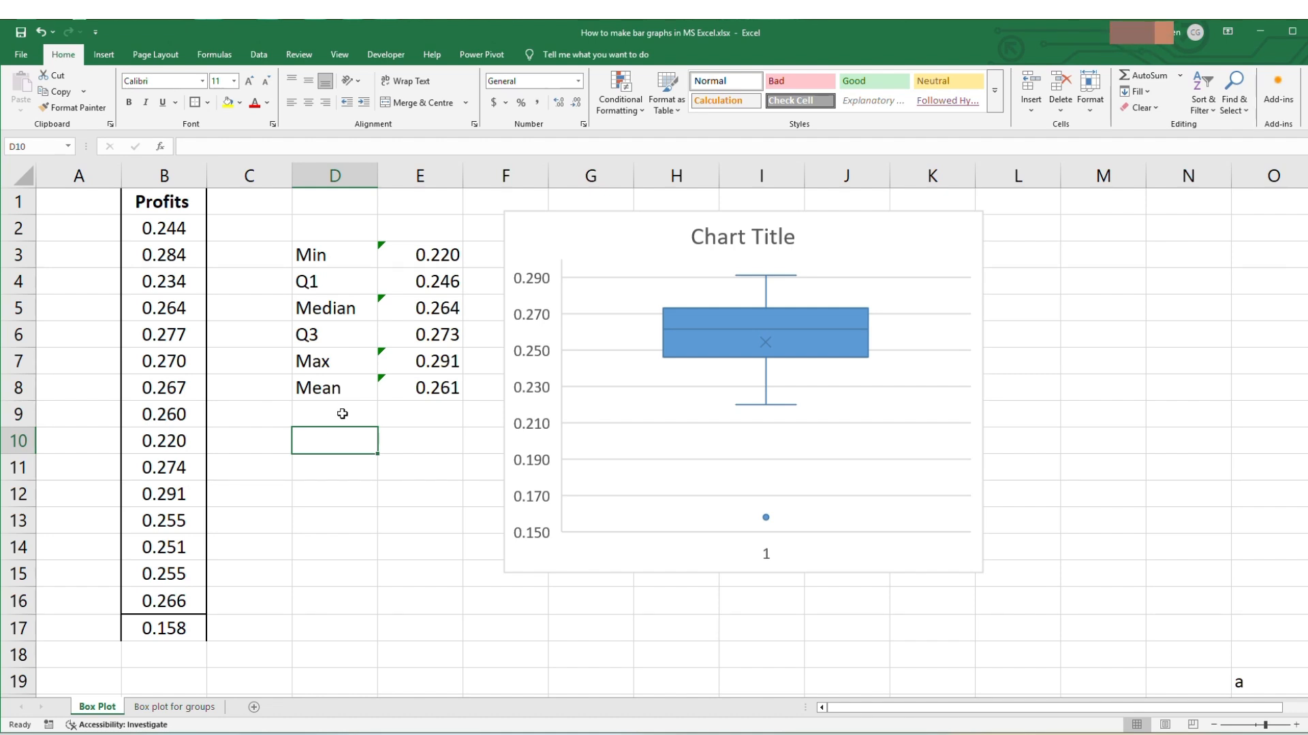
type("I")
key("BackSpace")
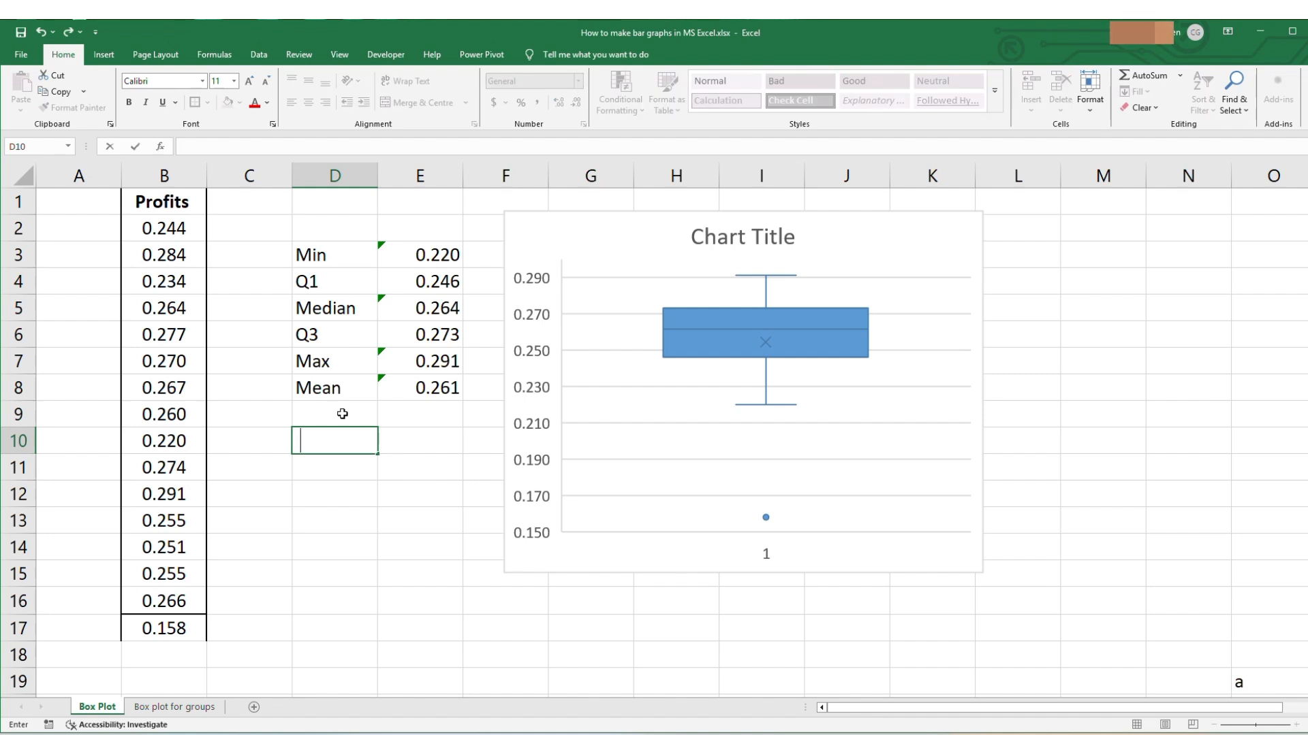
type("IQR")
double_click(438, 441)
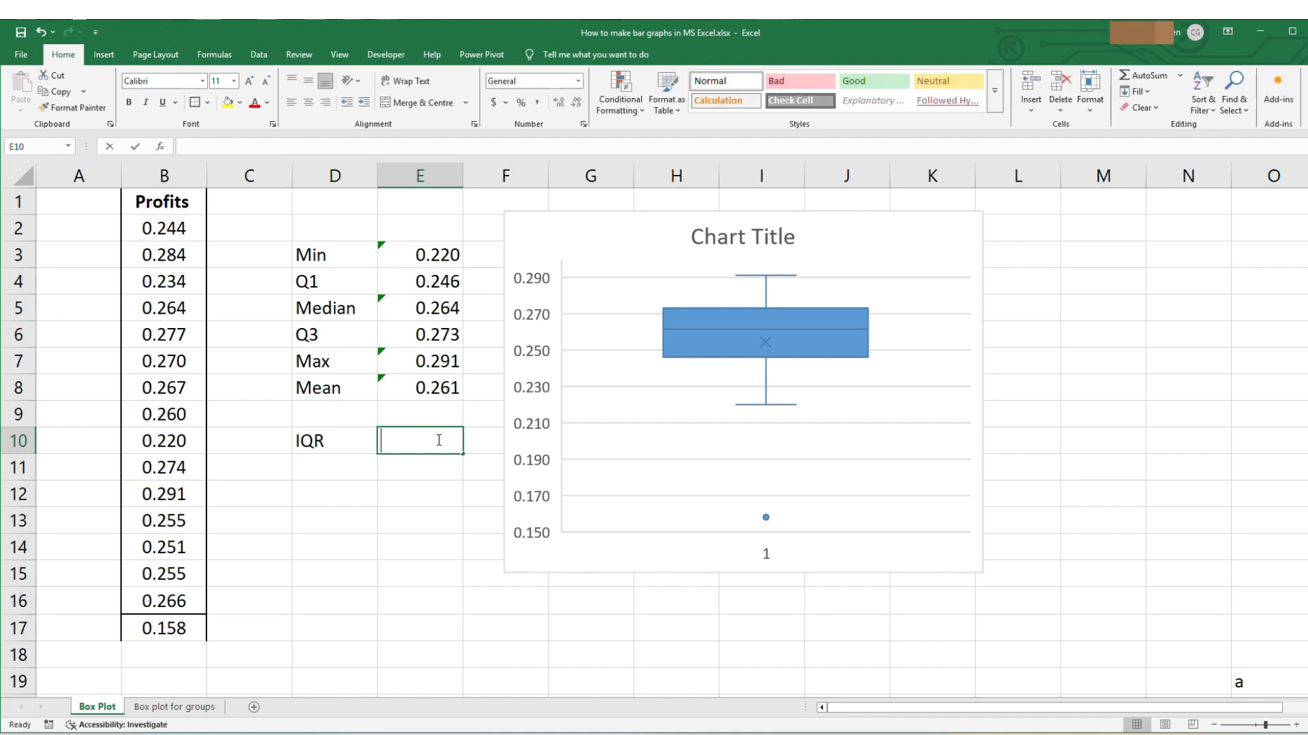
type("=")
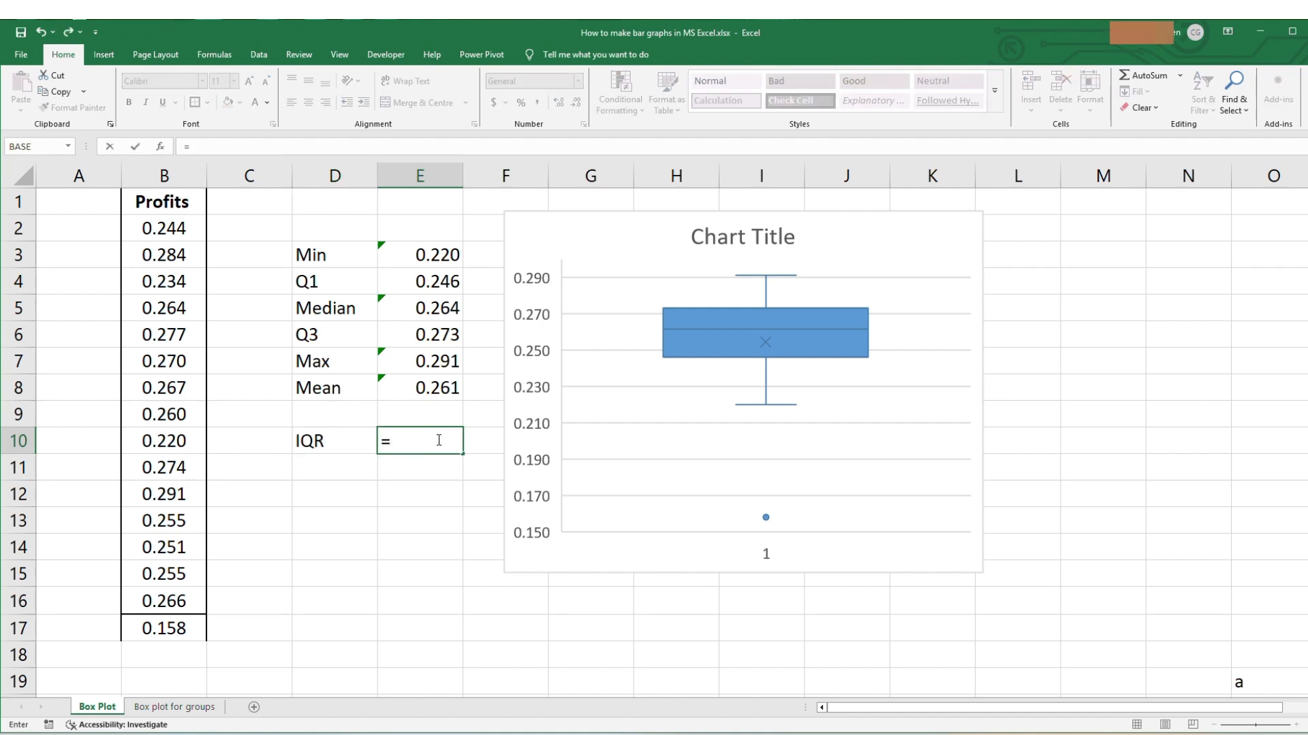
left_click(444, 333)
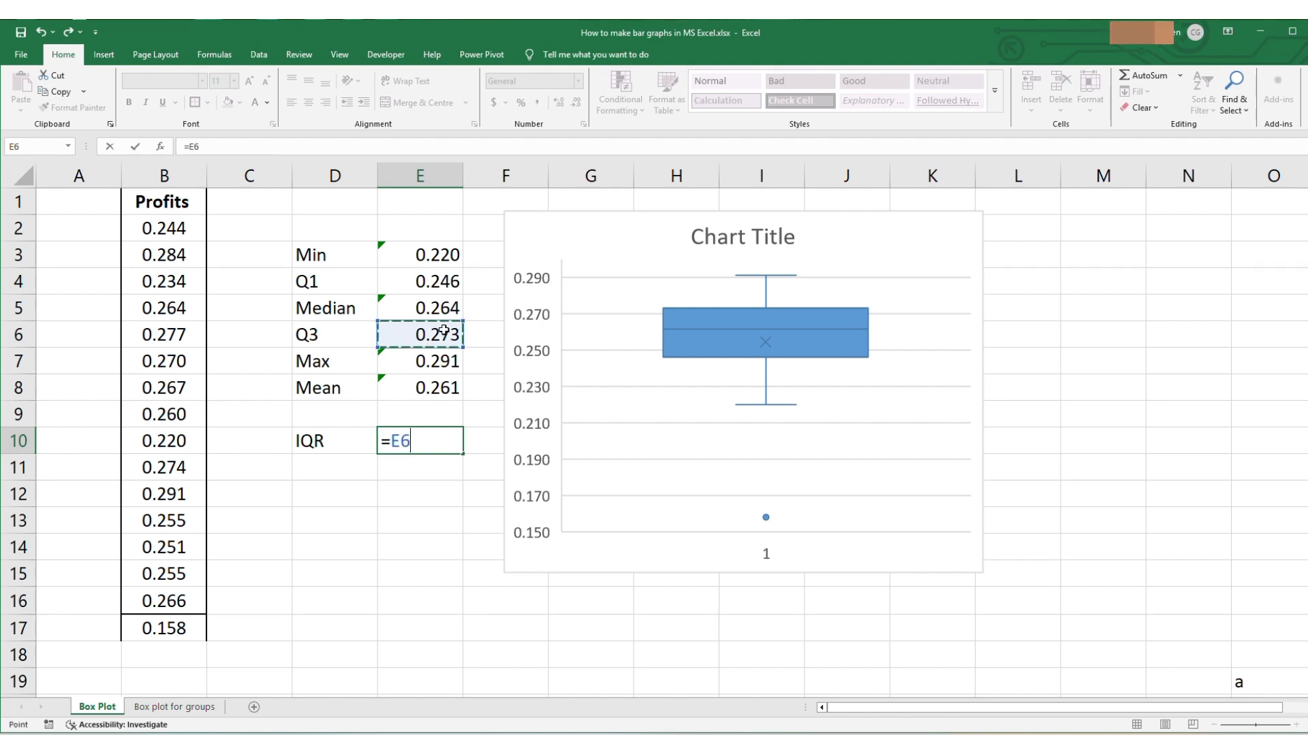
type("-")
left_click(441, 282)
key("Return")
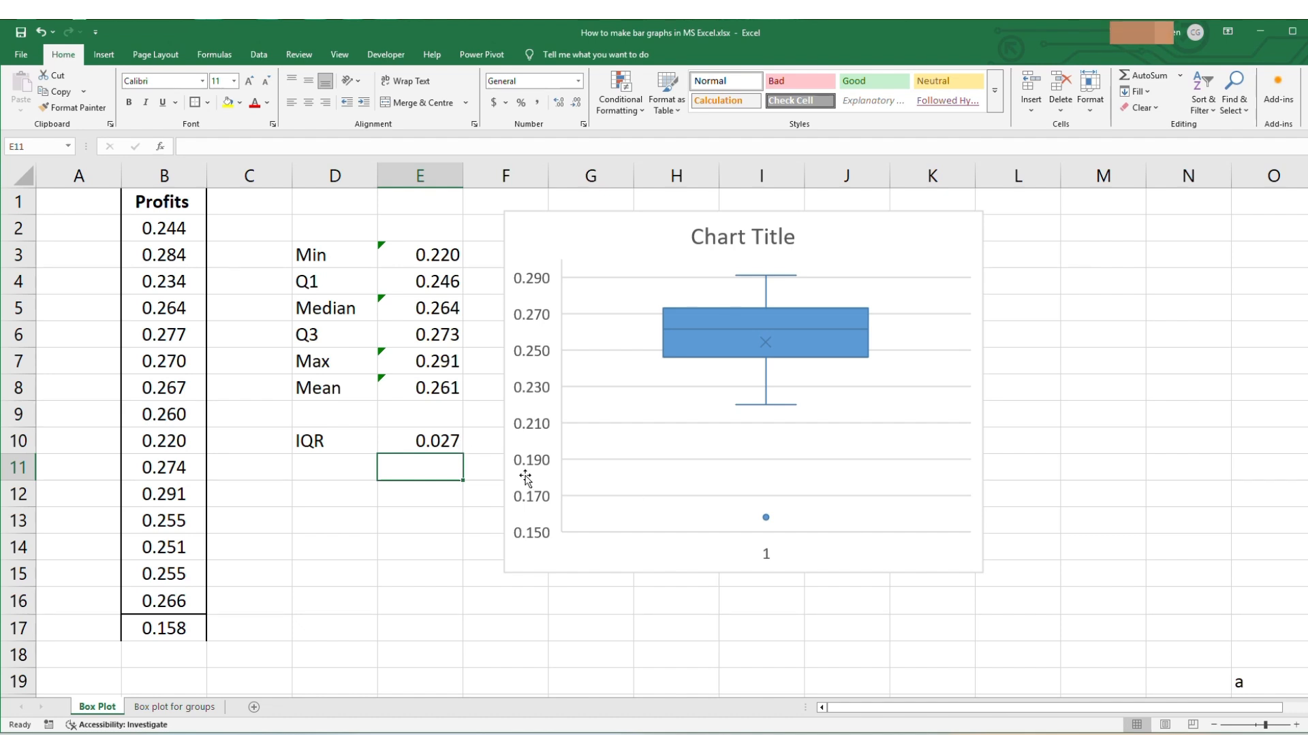
left_click(439, 448)
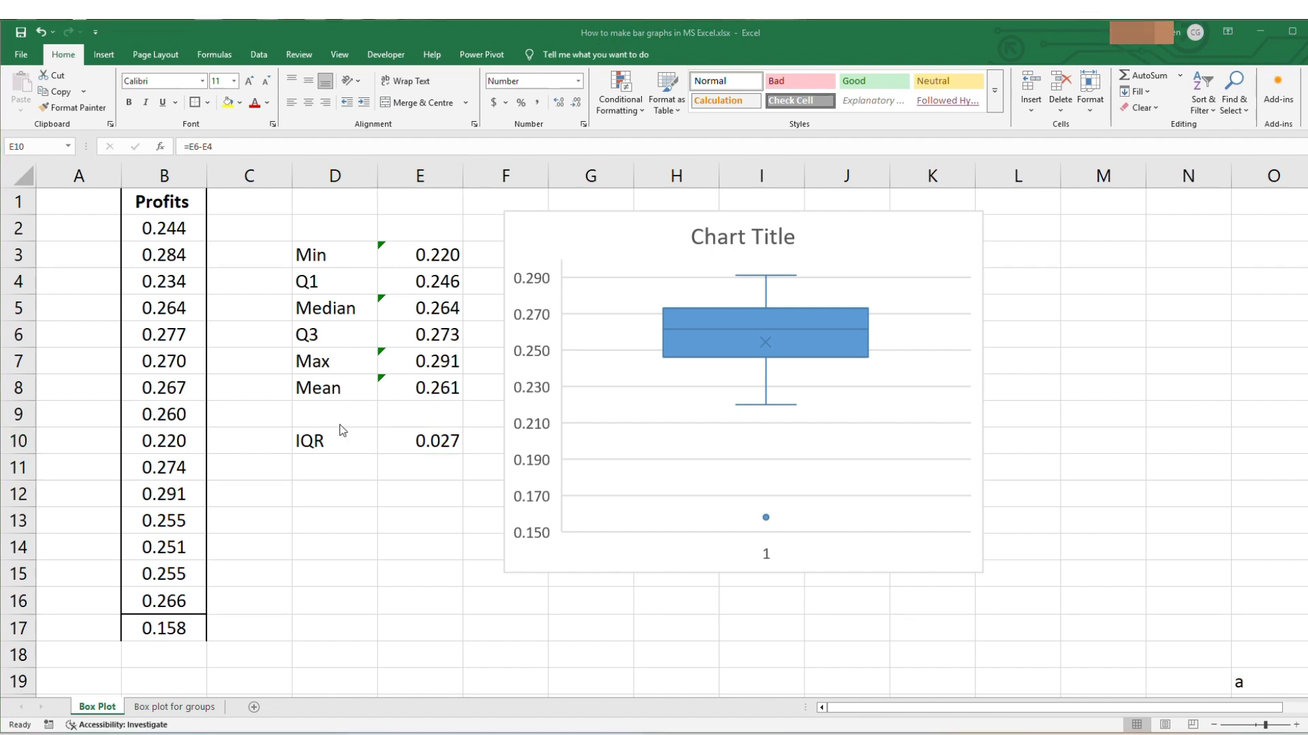
Step: Label cell D11 "Min" and calculate the lower outlier limit in E11 with the formula =E4-(E10*1.5)
left_click(353, 463)
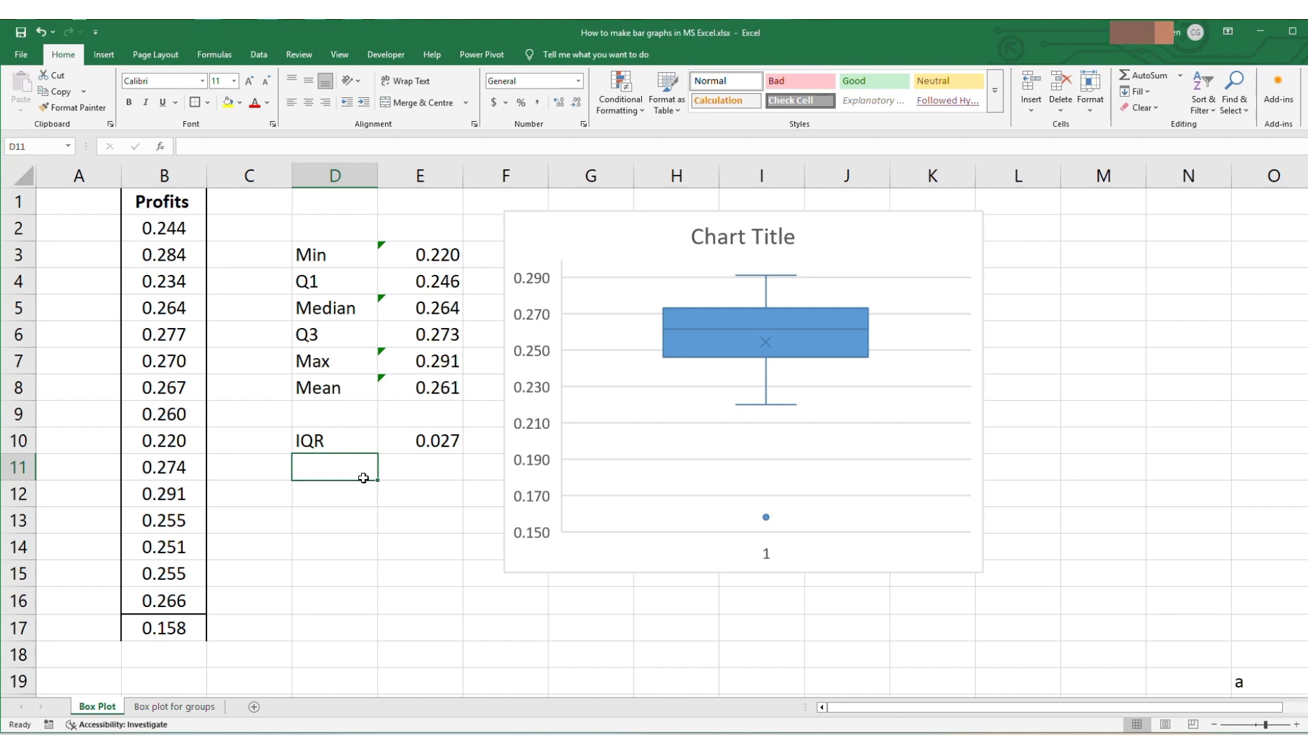
type("Min")
left_click(423, 470)
double_click(430, 476)
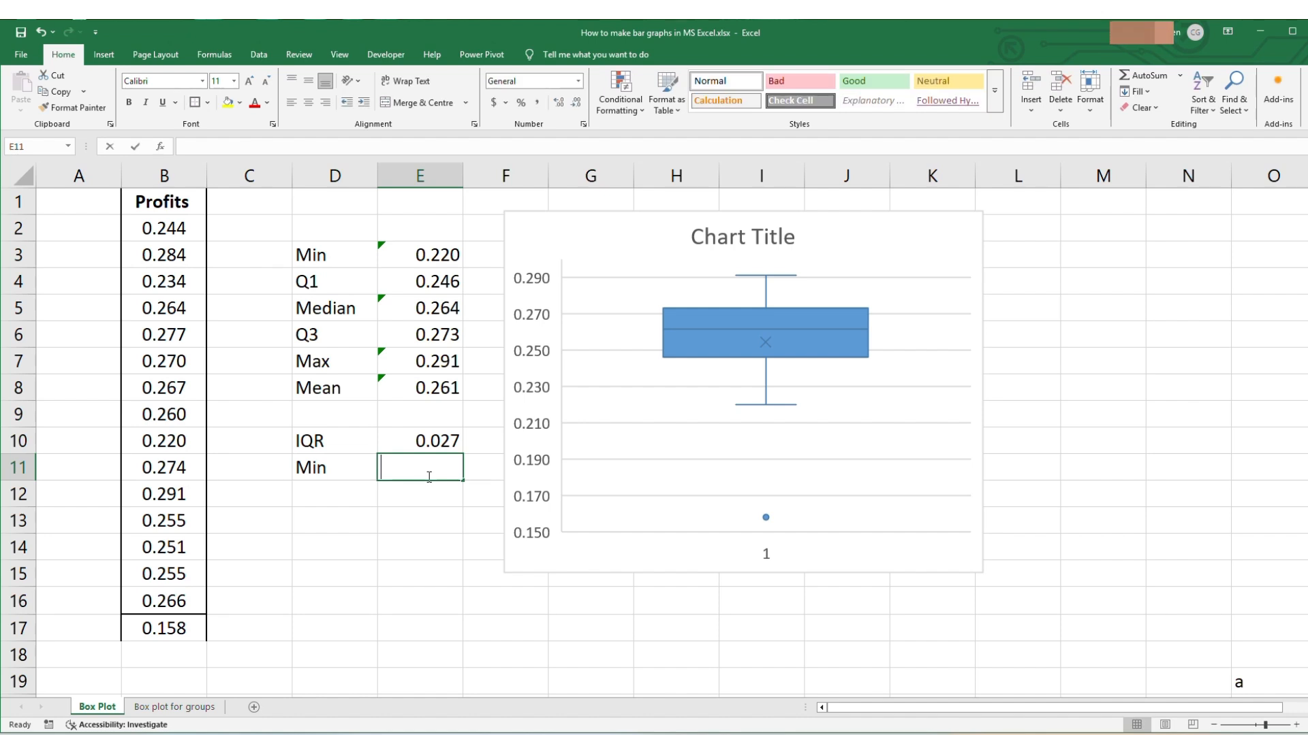
type("=")
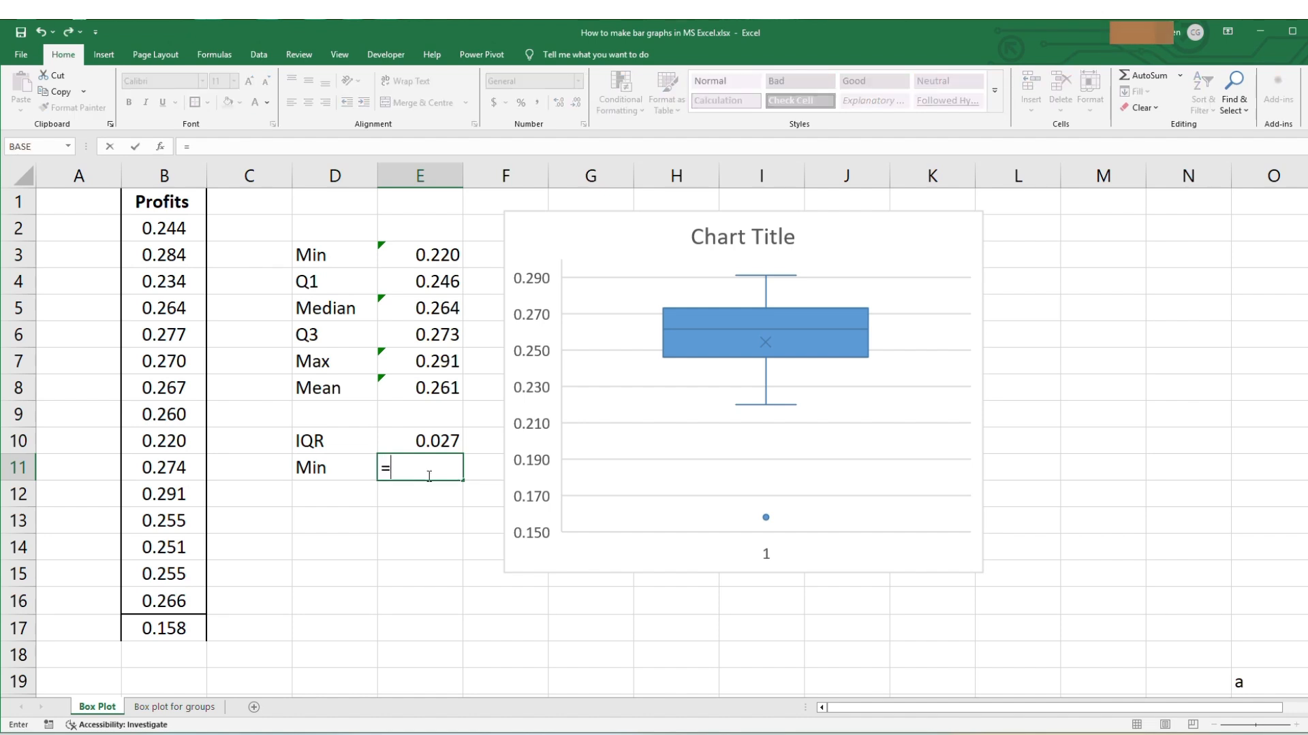
left_click(448, 283)
type("-(")
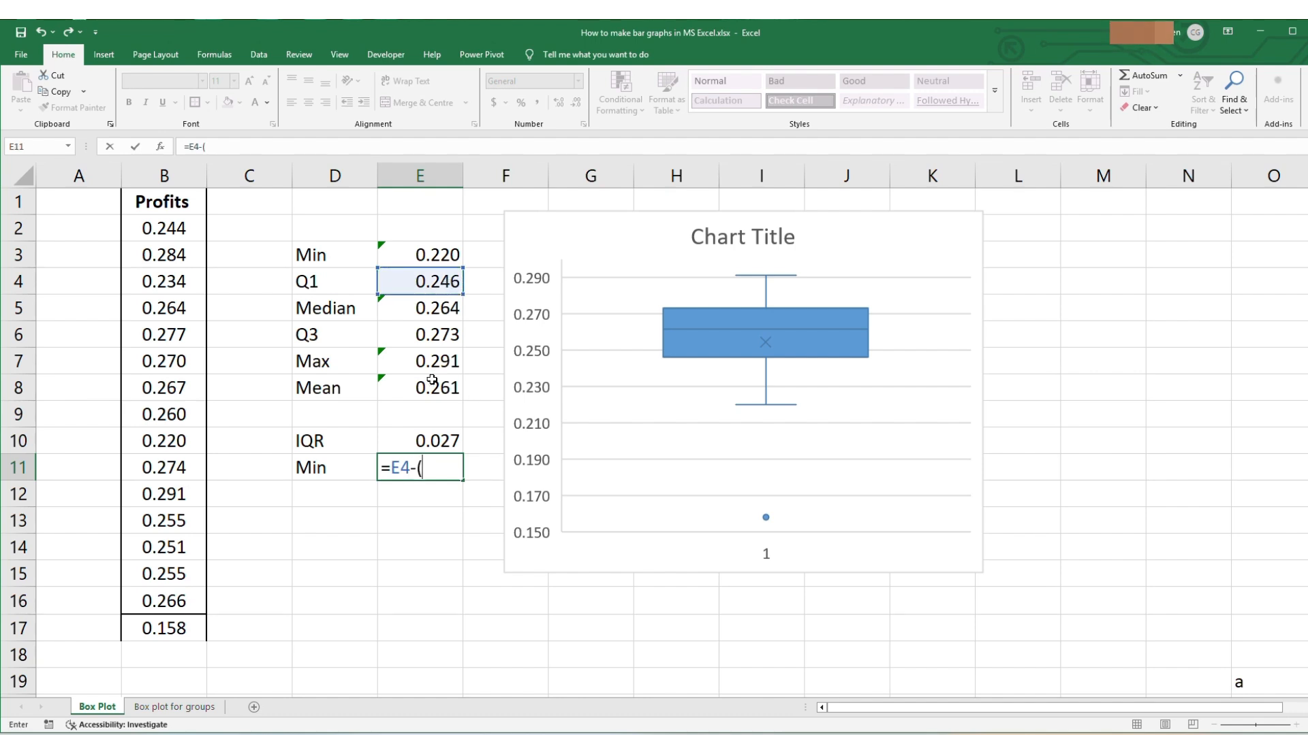
left_click(425, 434)
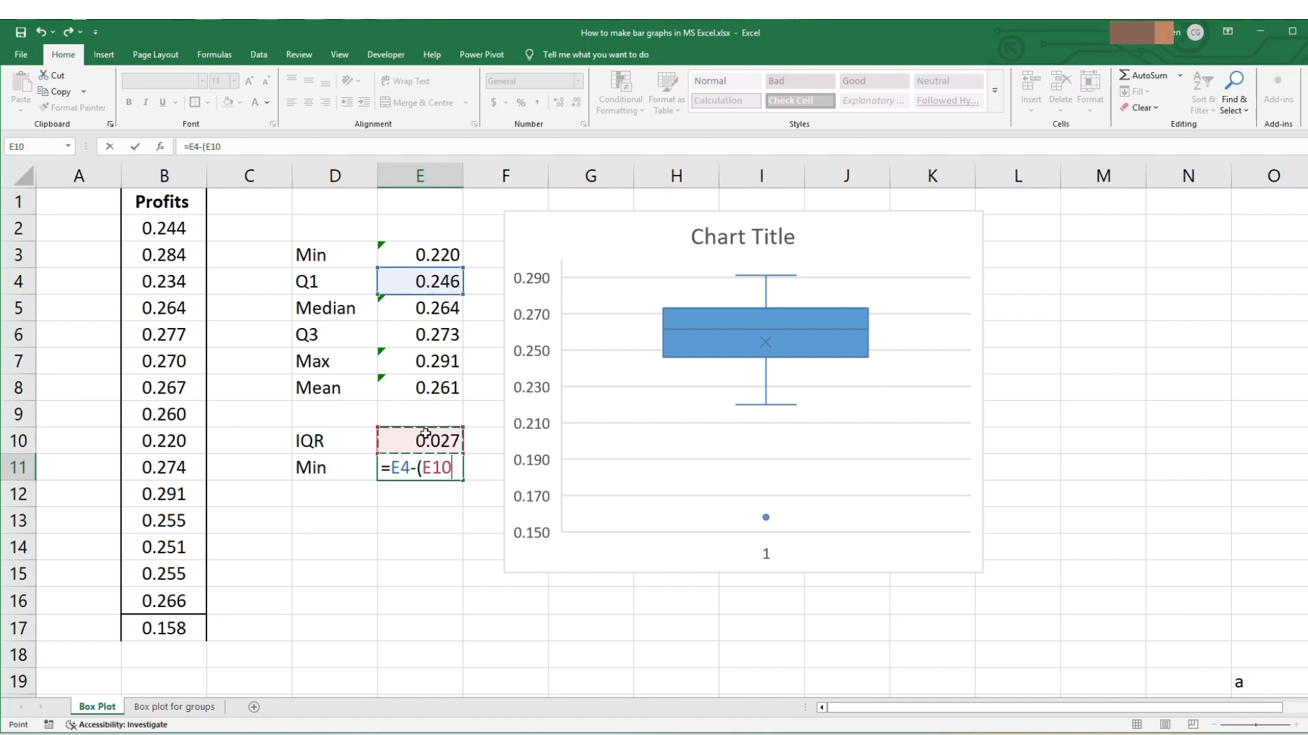
type("*1.")
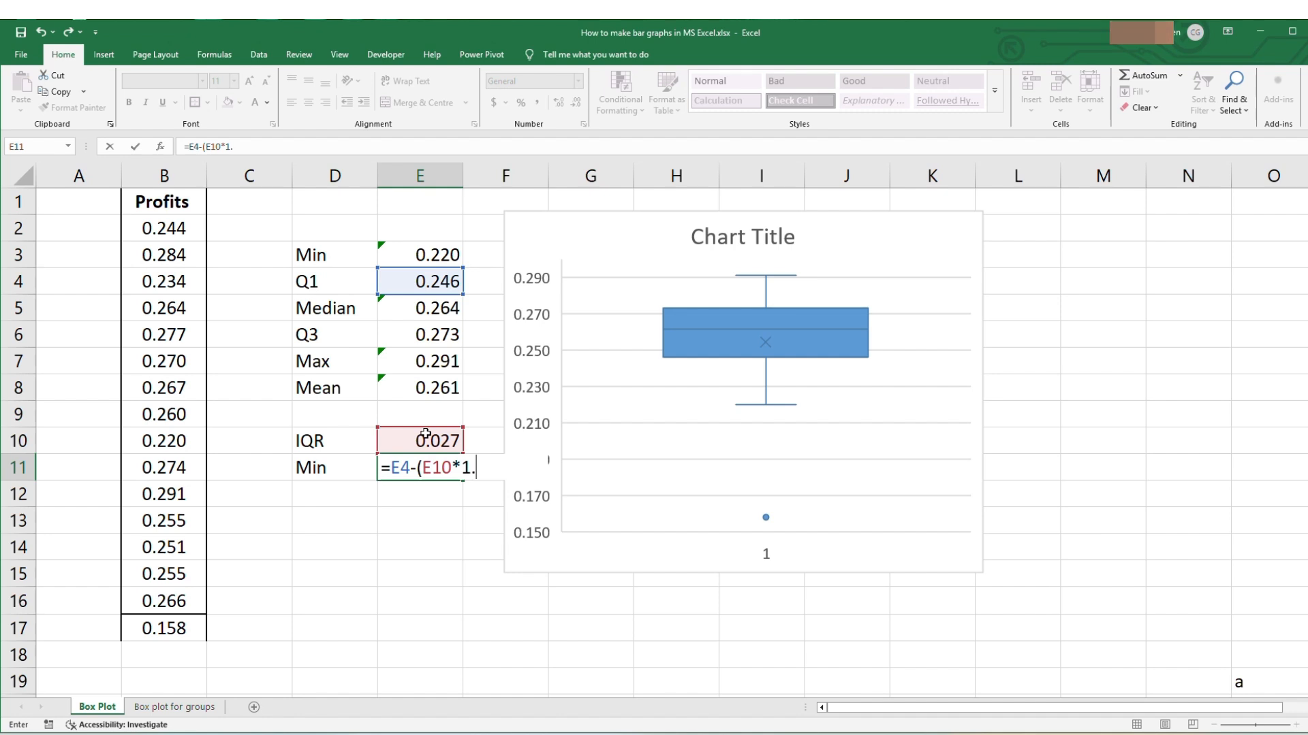
type("5")
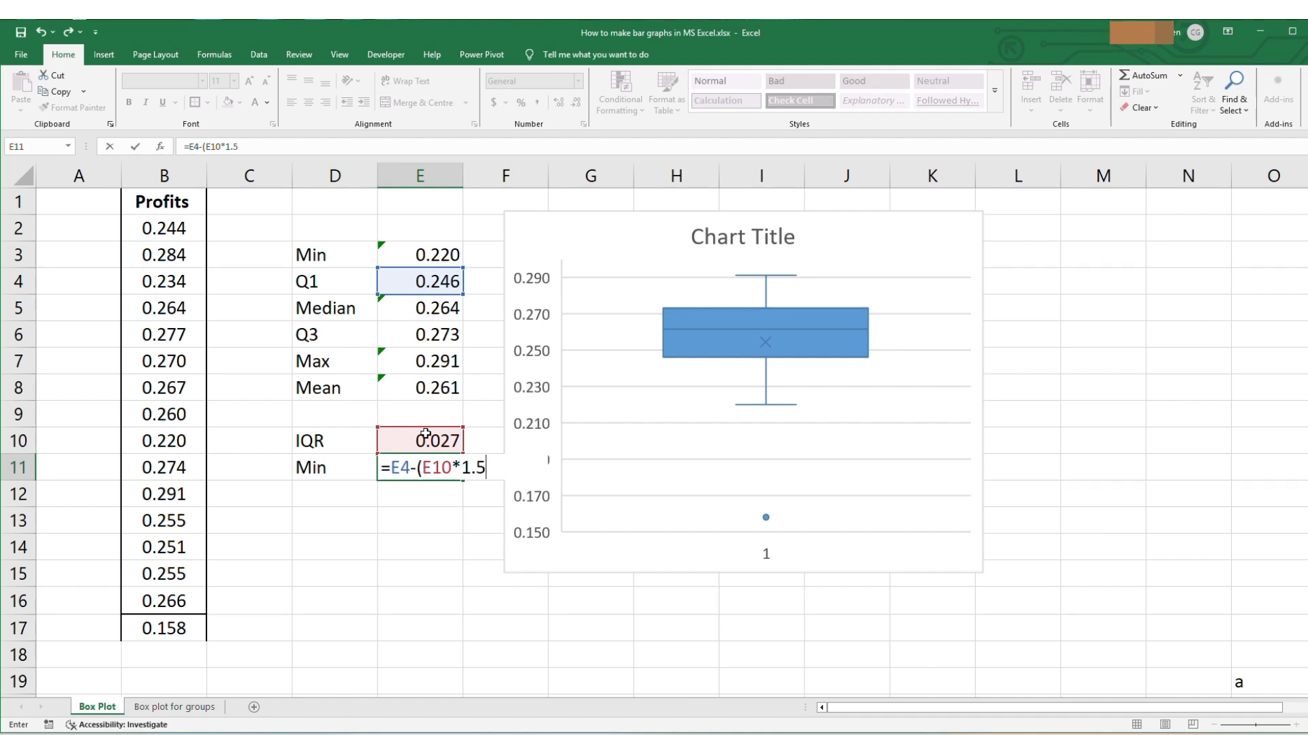
type(")")
key("Return")
Step: Label cell D12 "Upper" and calculate the upper outlier limit in E12 with the formula =E6+(E10*1.5)
left_click(340, 489)
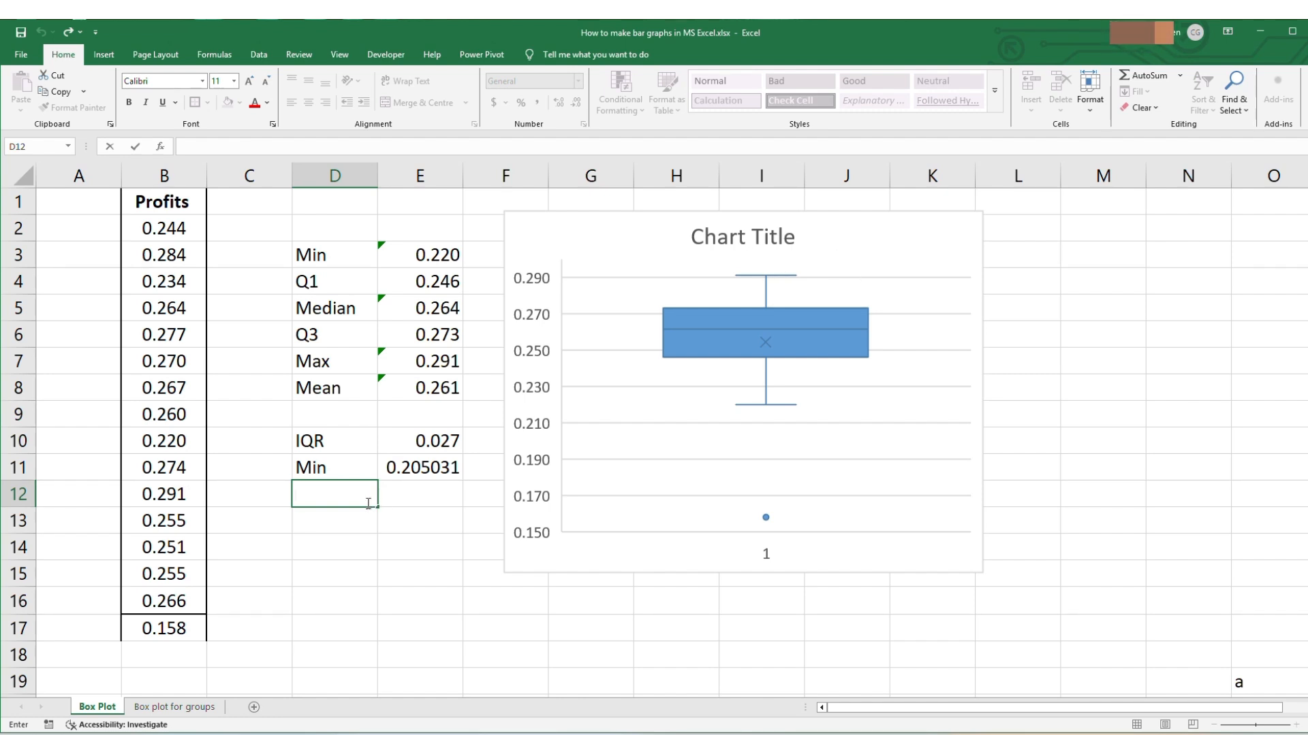
type("M")
key("BackSpace")
key("BackSpace")
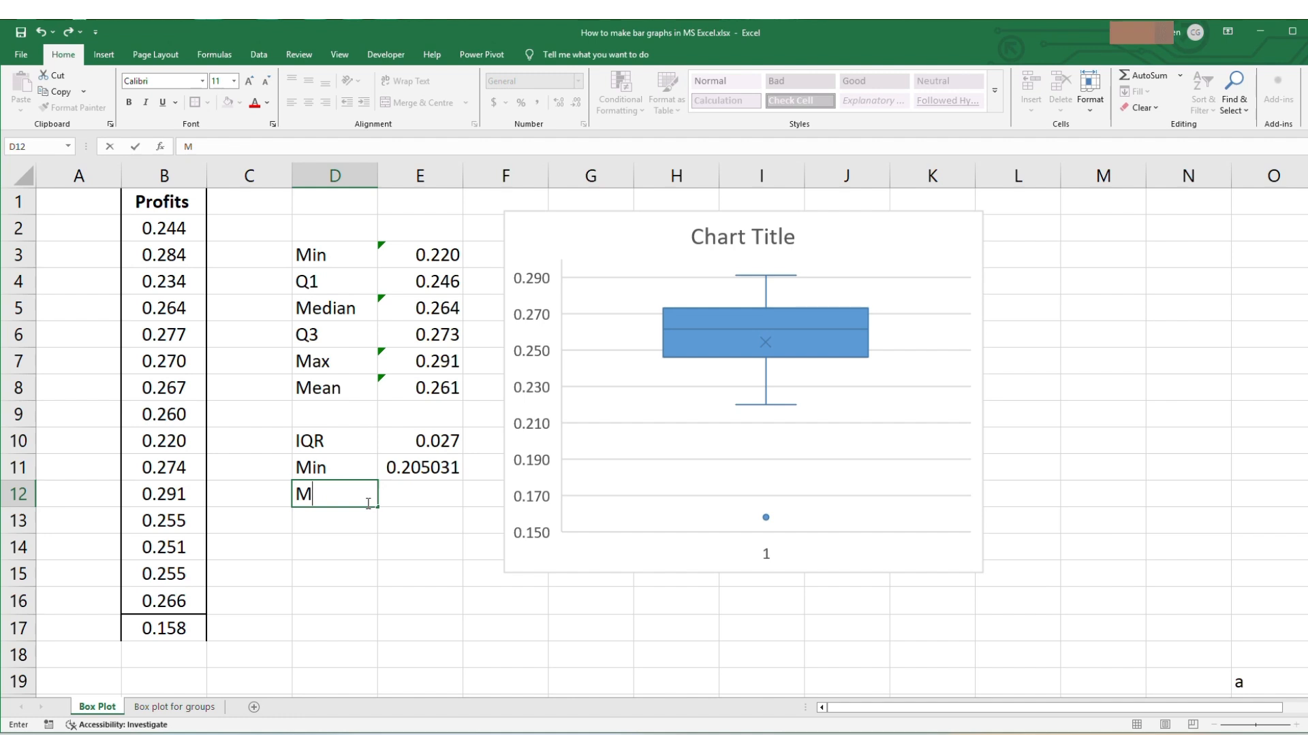
type("Upper")
left_click(418, 499)
type("=")
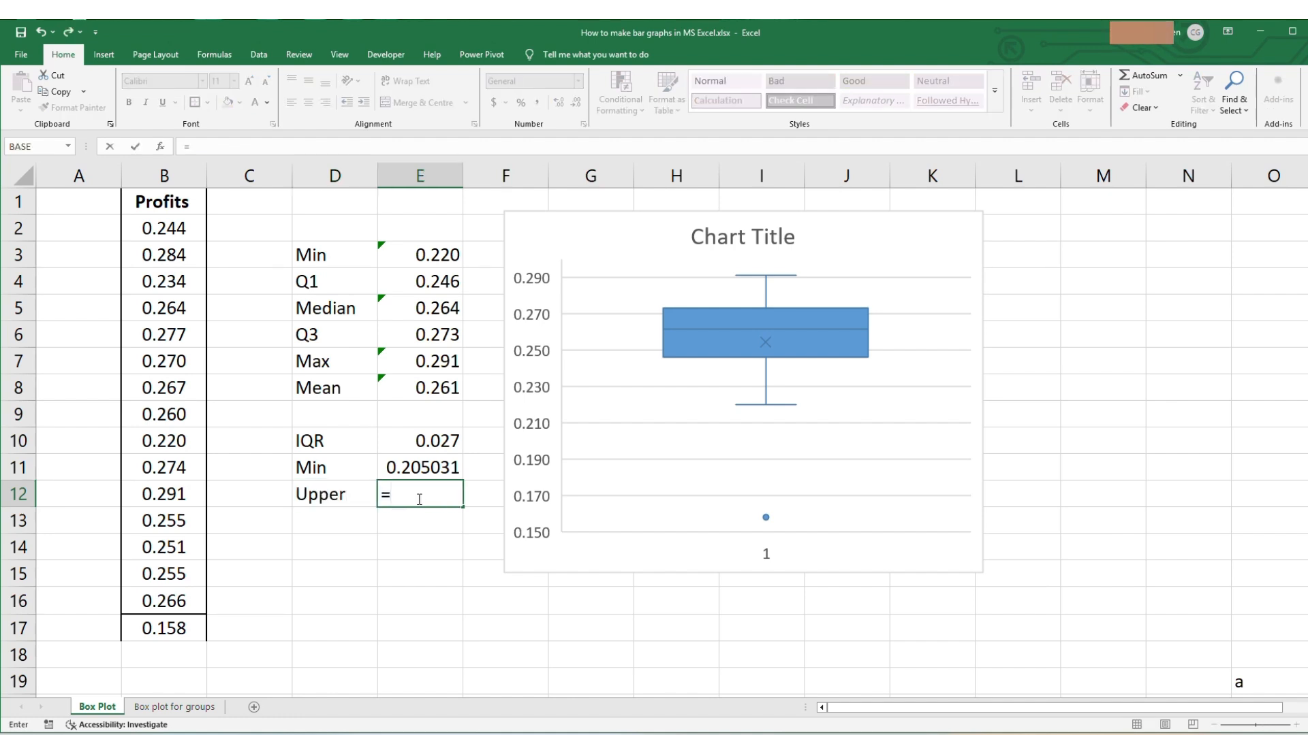
left_click(422, 336)
type("+(")
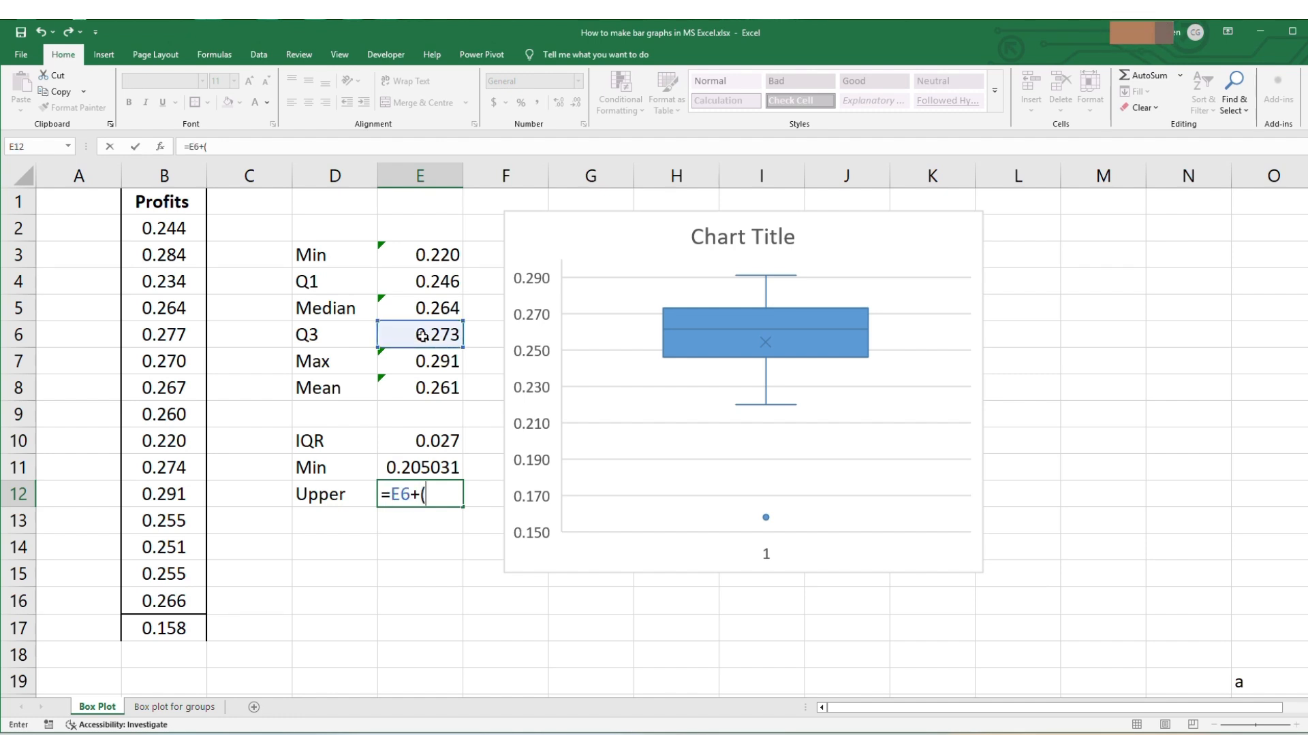
left_click(443, 446)
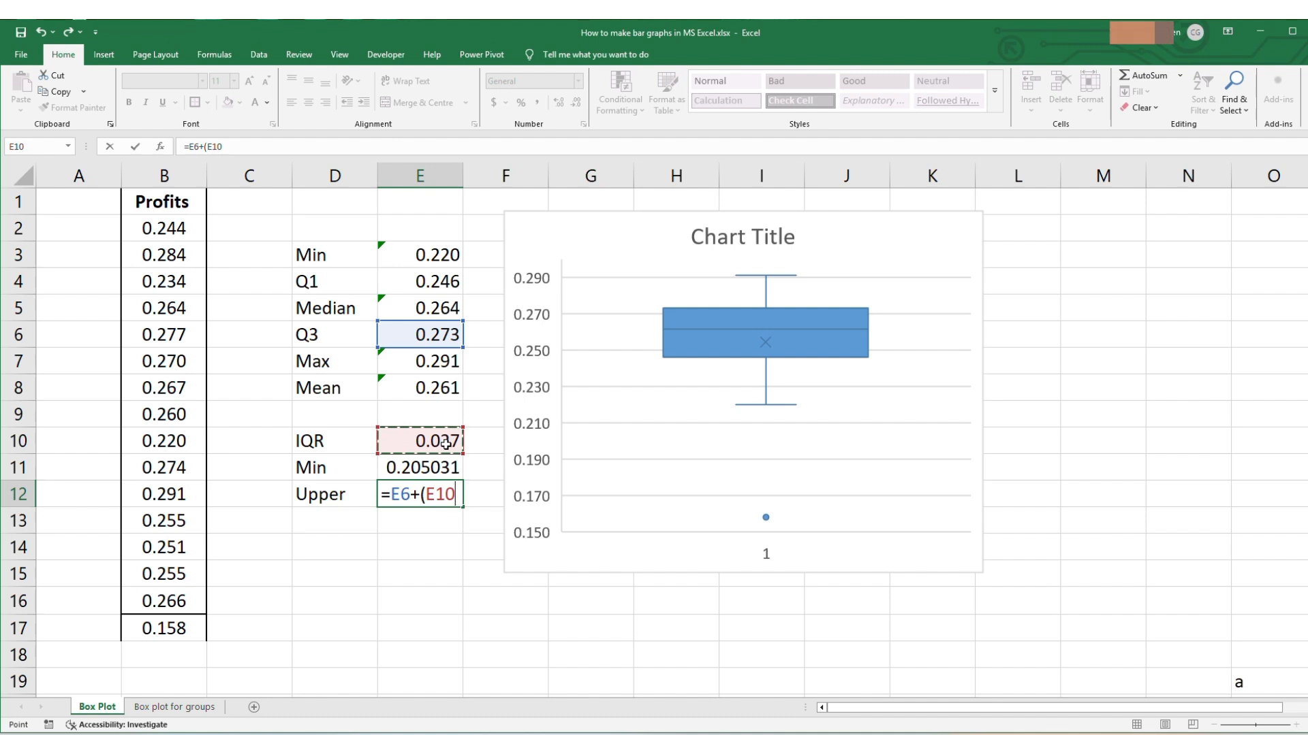
type("*1.5")
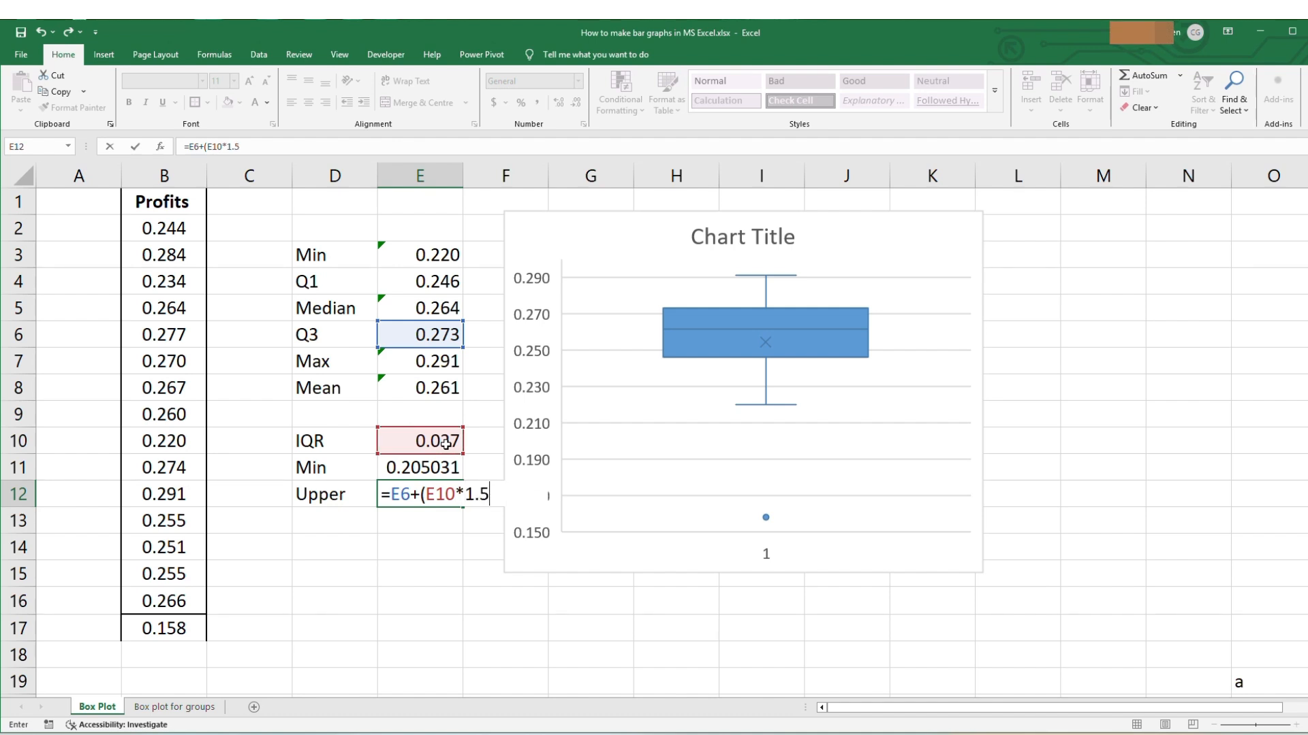
key("Return")
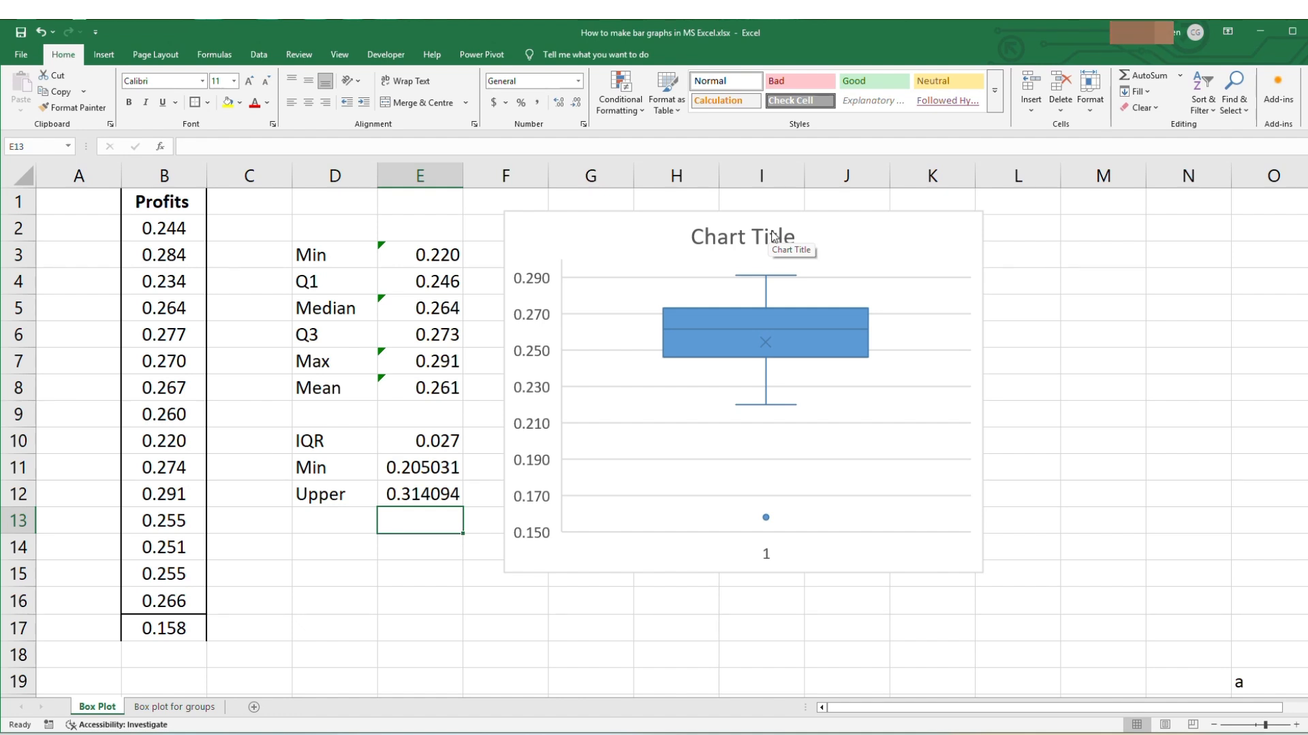
Step: Try deleting the horizontal gridlines from the box plot, and undo the deletion
left_click(904, 430)
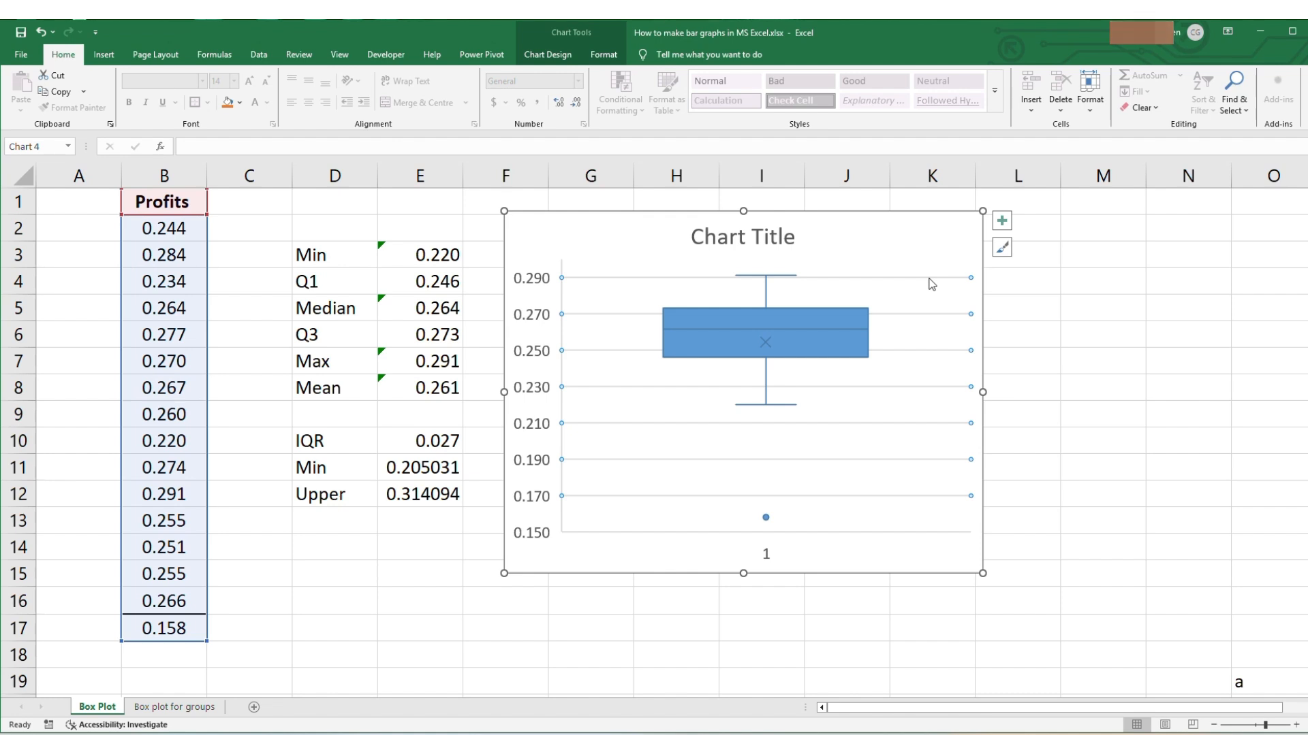
key("Delete")
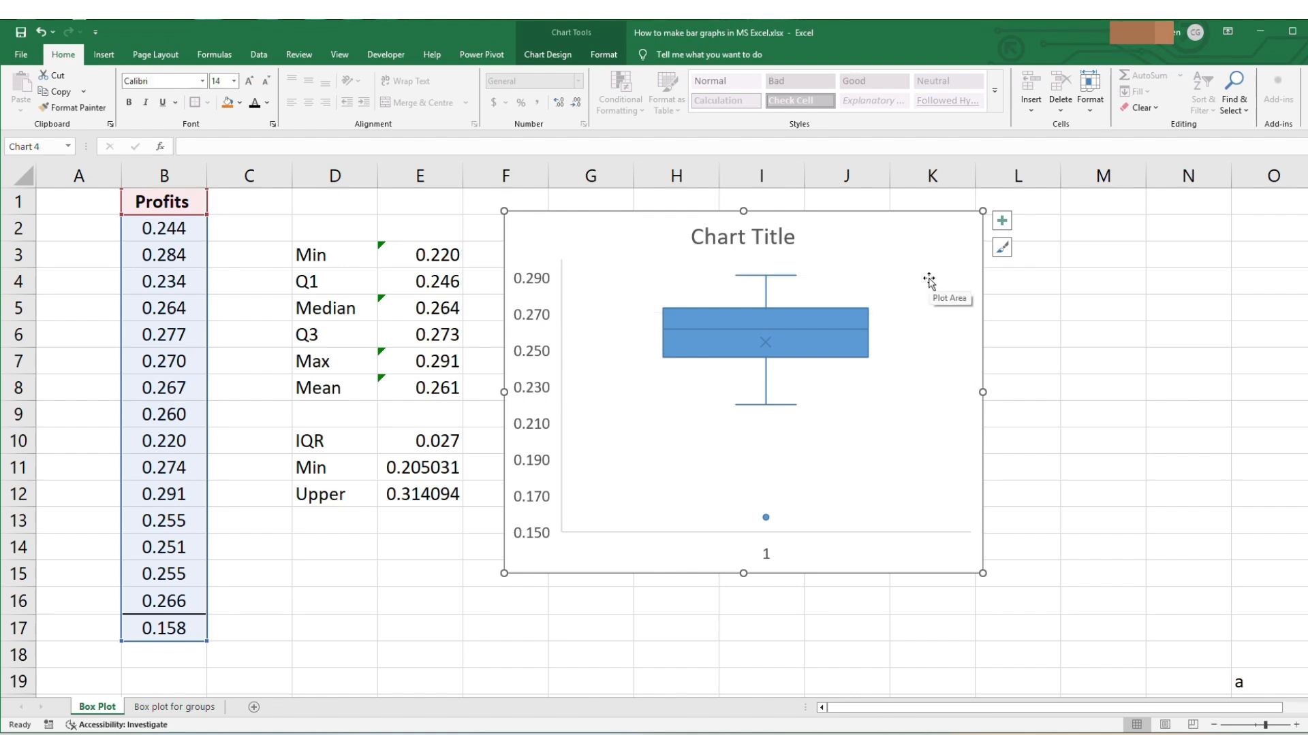
key("ctrl+z")
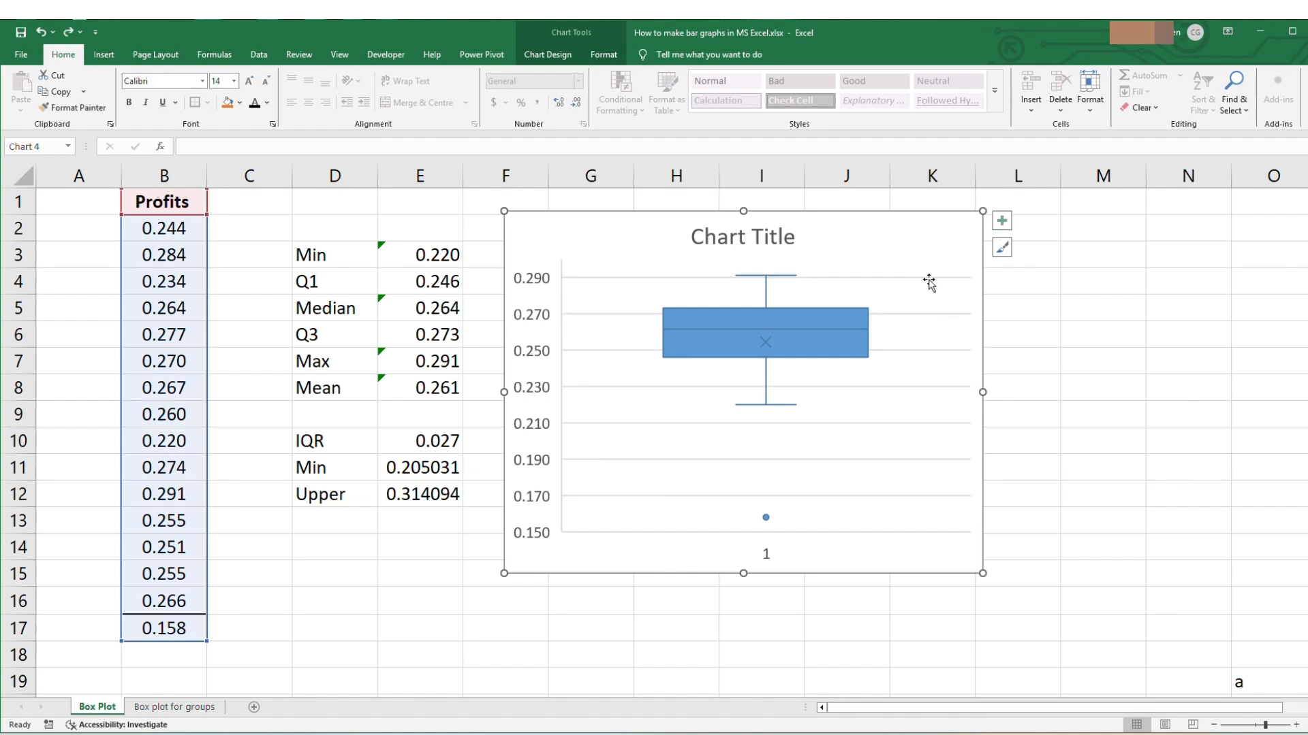
Step: Turn off the Gridlines chart element of the box plot
left_click(928, 280)
left_click(1001, 222)
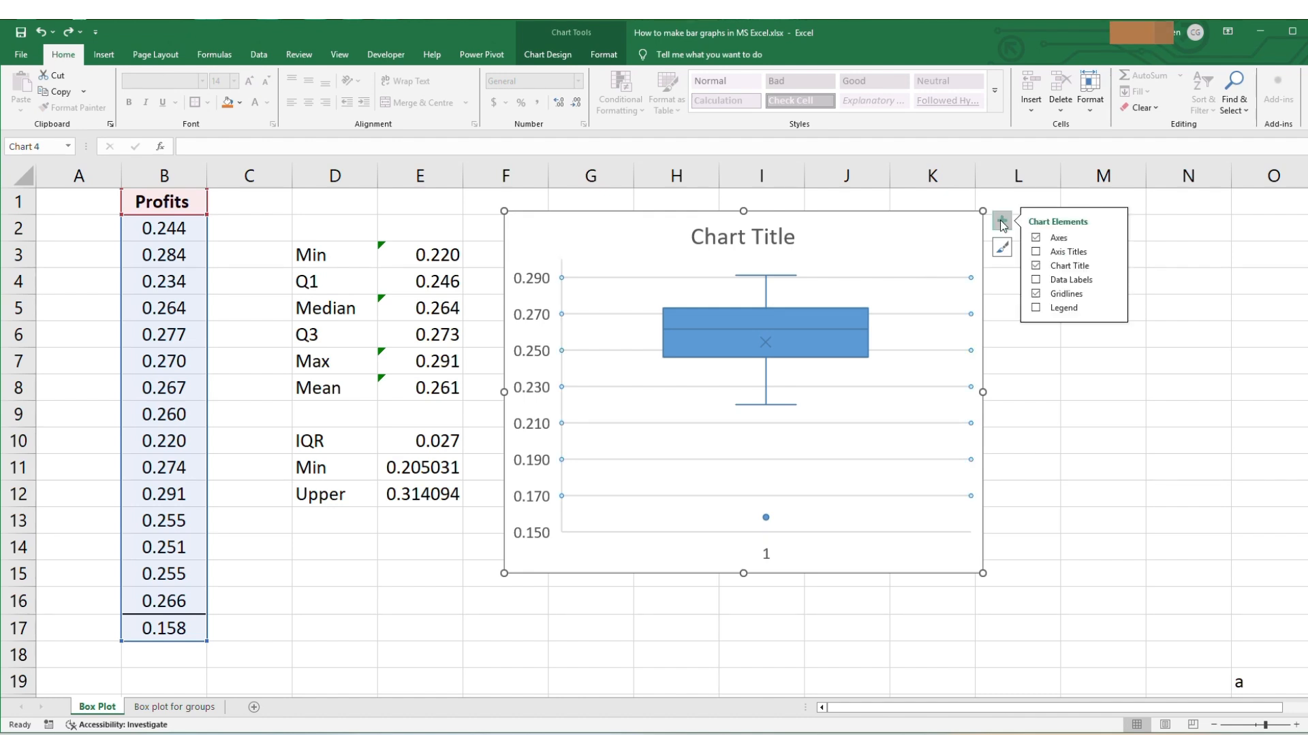
left_click(1036, 295)
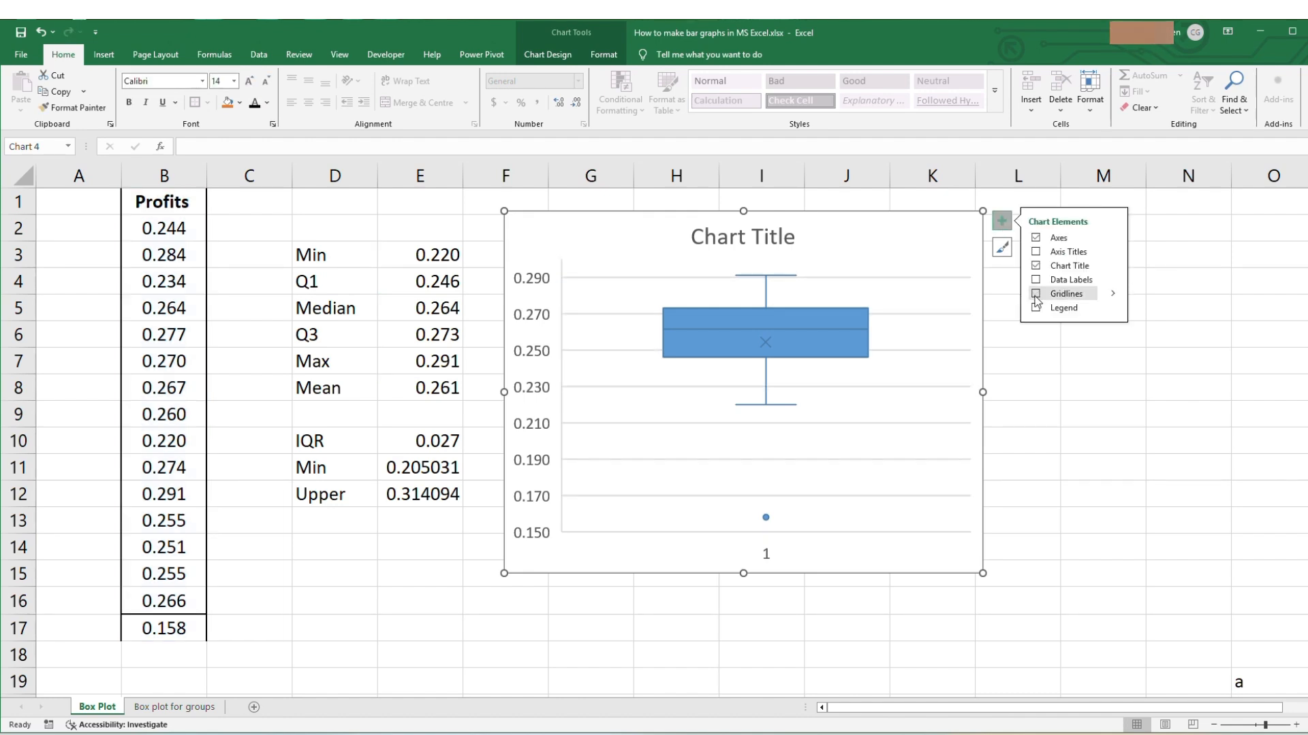
left_click(1035, 296)
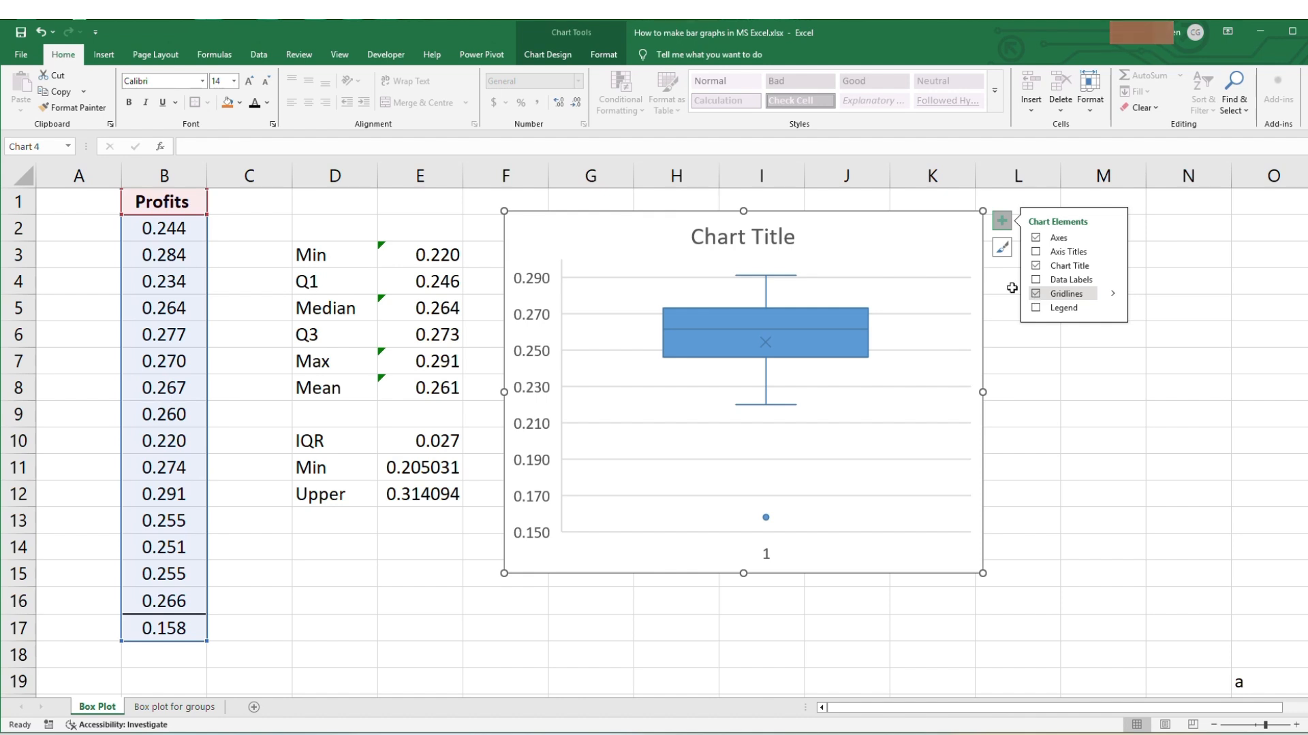
left_click(1036, 295)
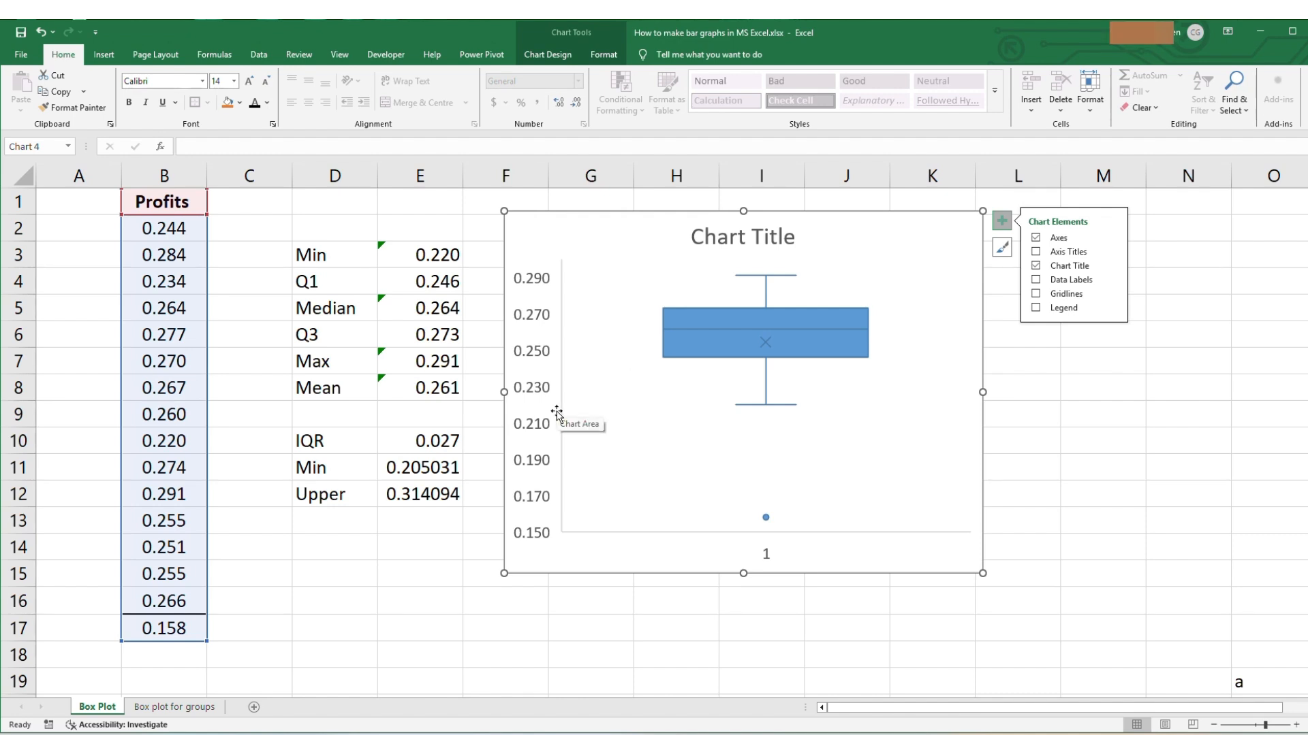
Step: Add axis titles to the box plot, and delete the horizontal axis title together with the horizontal axis
left_click(1036, 252)
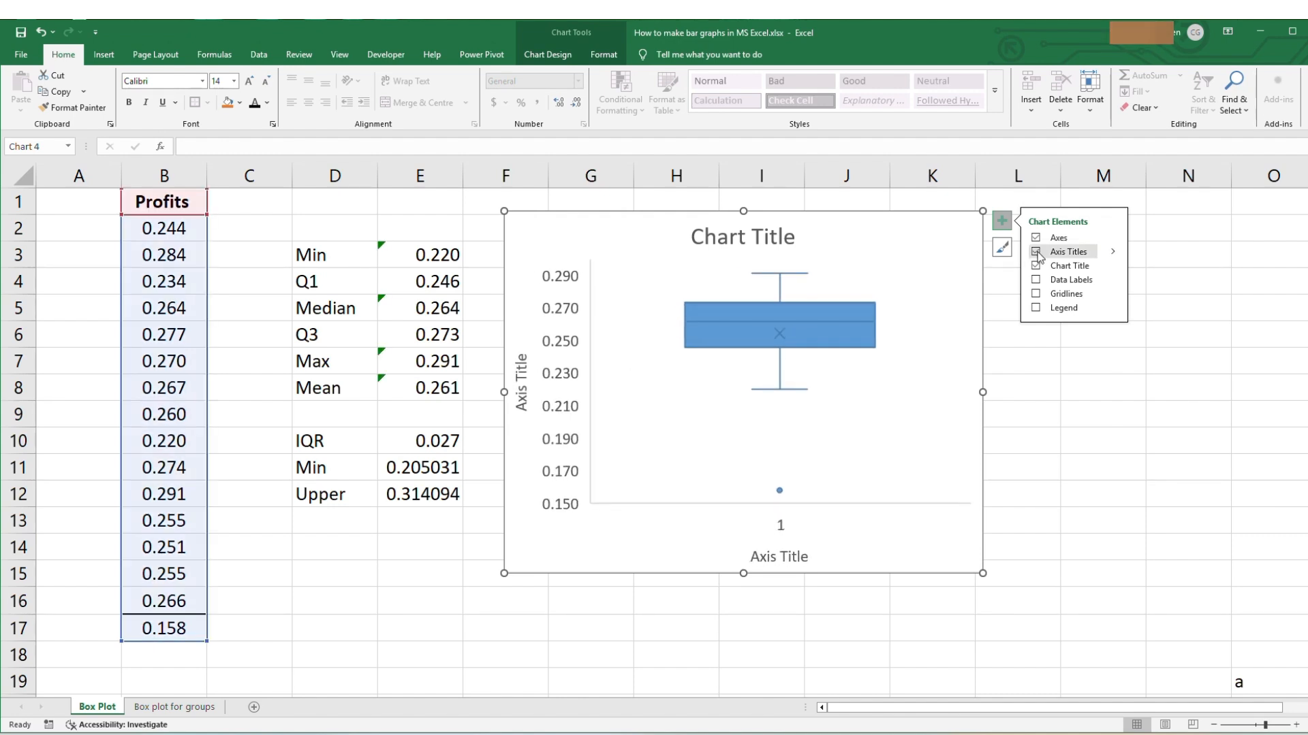
left_click(800, 557)
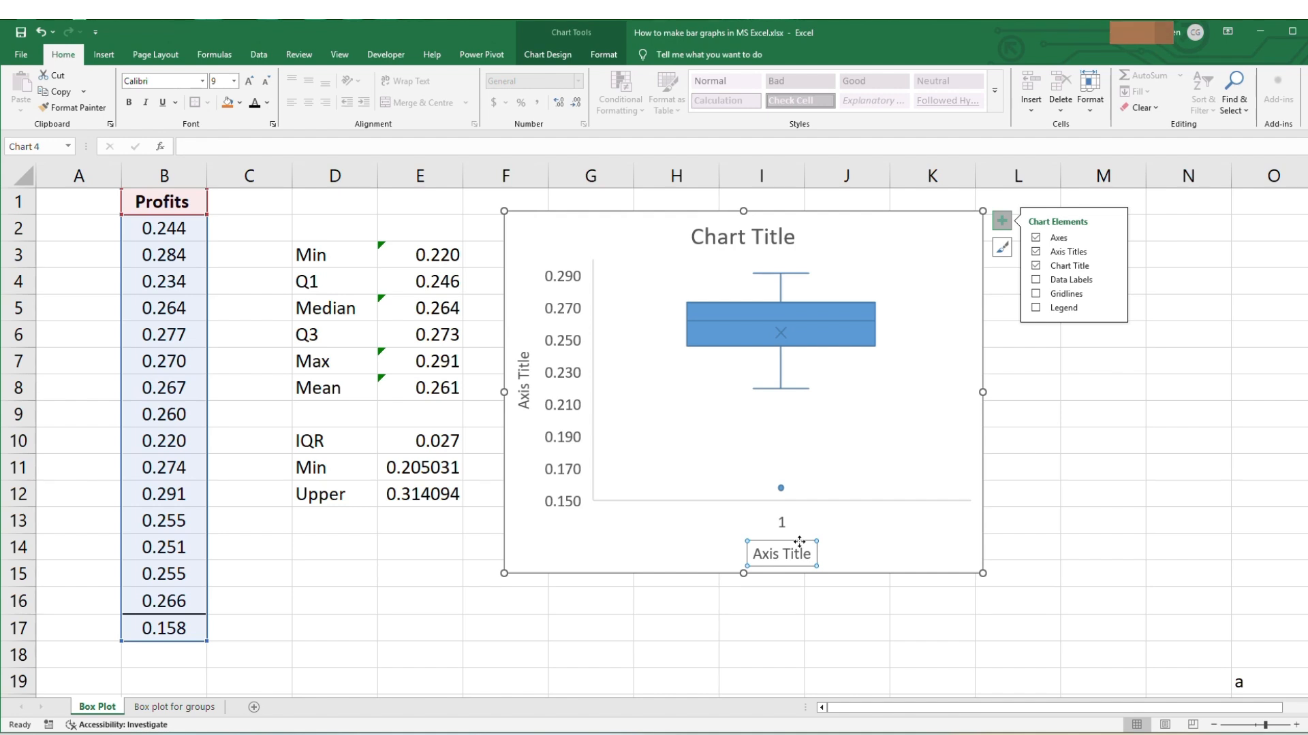
key("Delete")
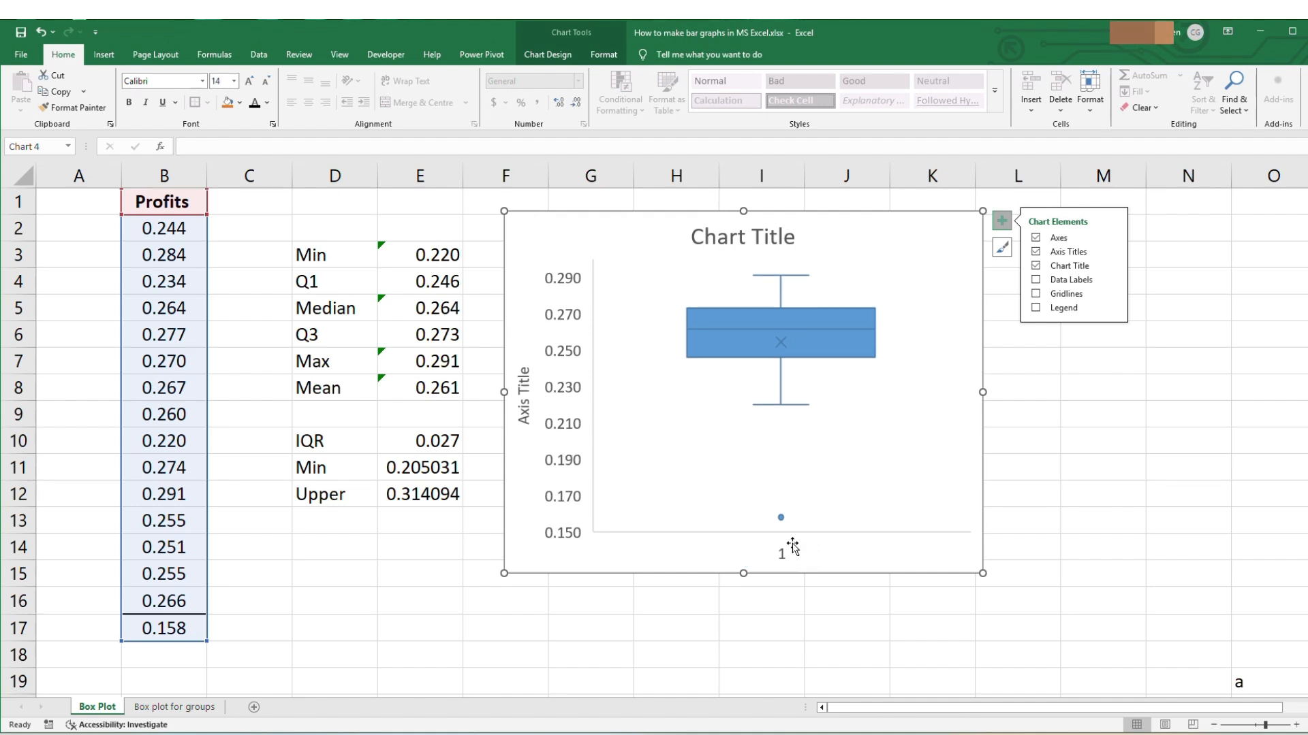
left_click(792, 547)
key("Delete")
Step: Change the box plot's vertical axis title to "Million Dollar"
left_click(521, 402)
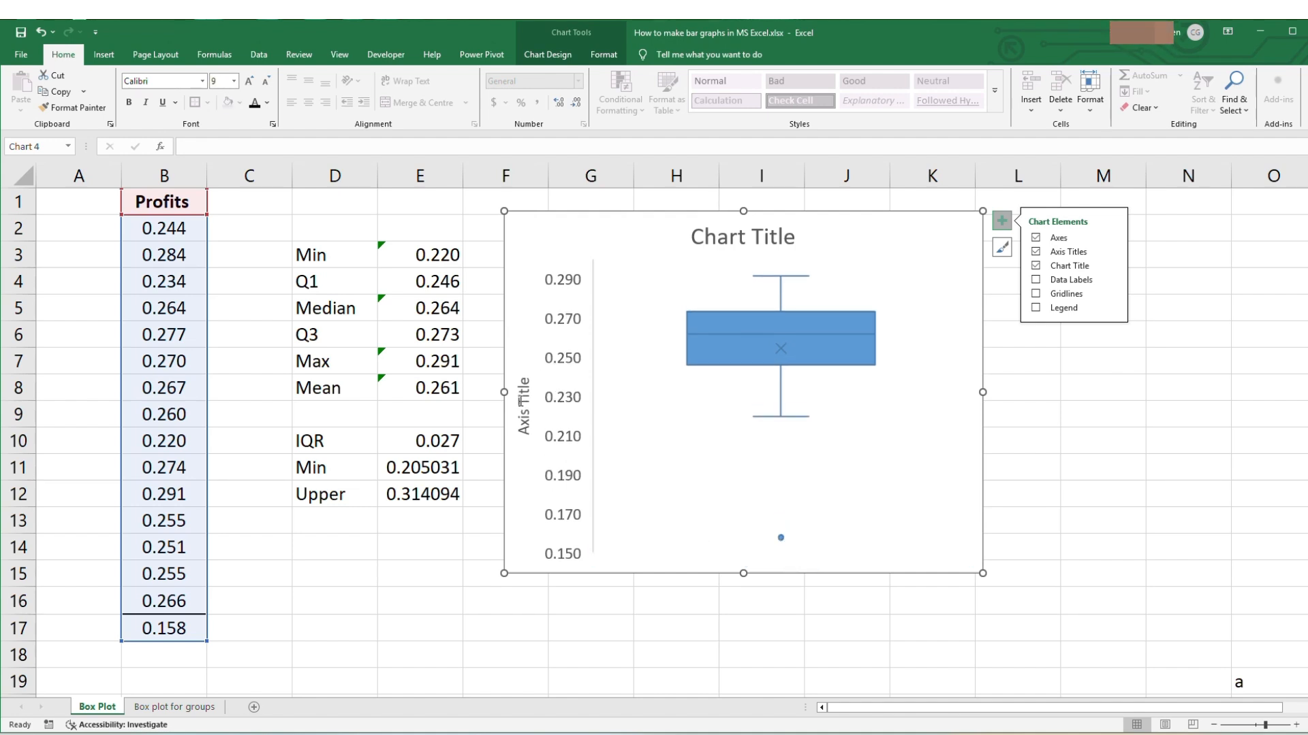
left_click(527, 379)
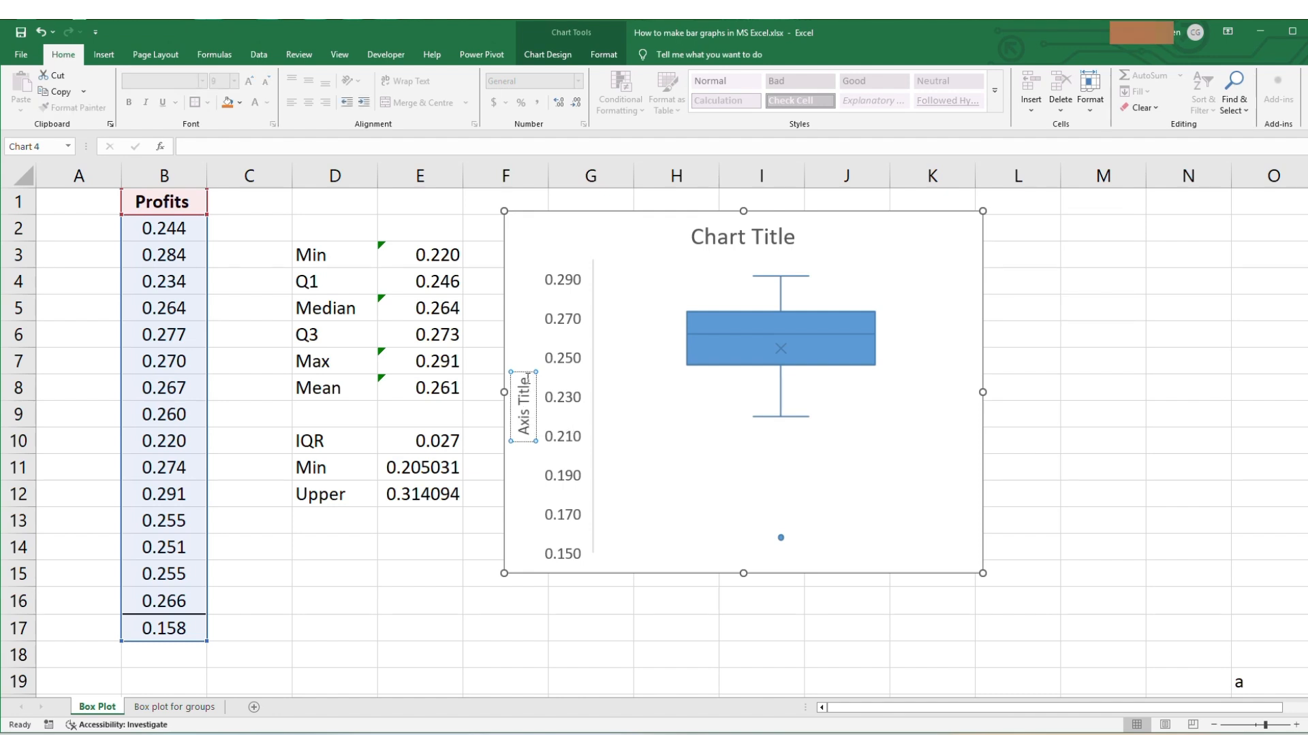
left_click_drag(528, 379, 526, 440)
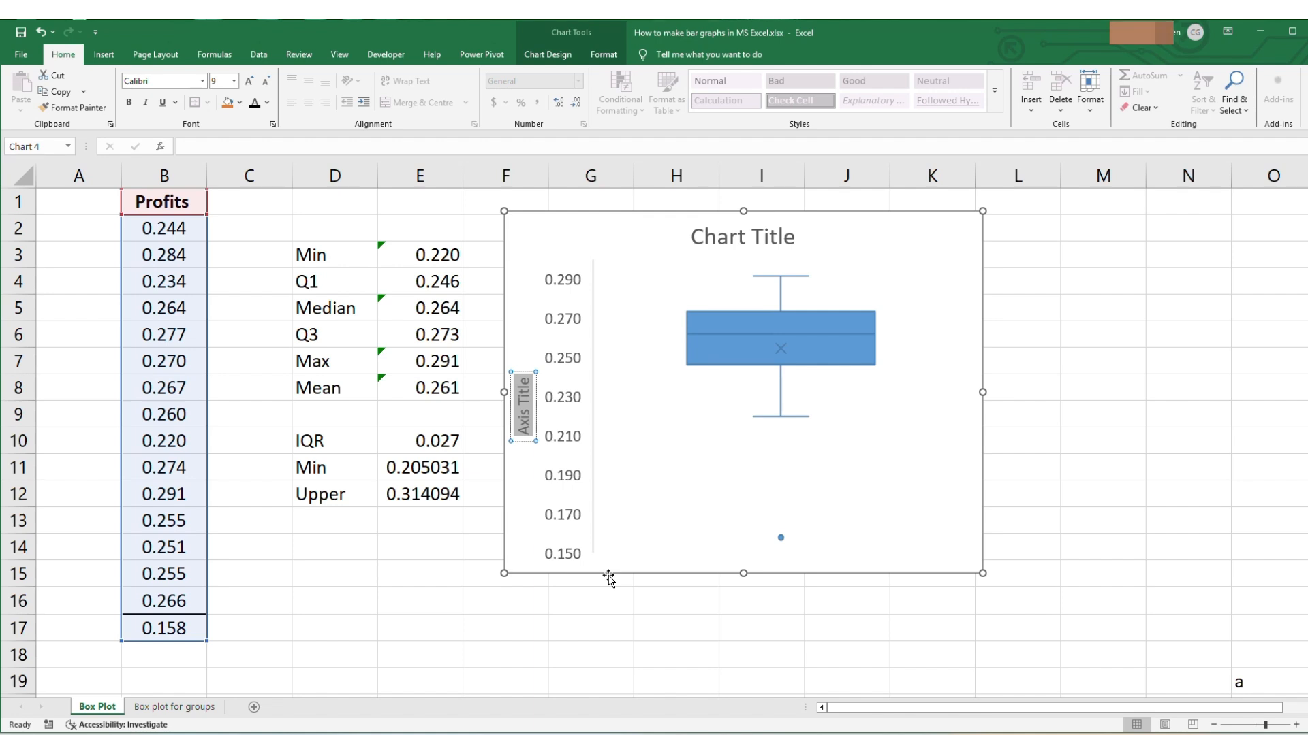
type("Millio")
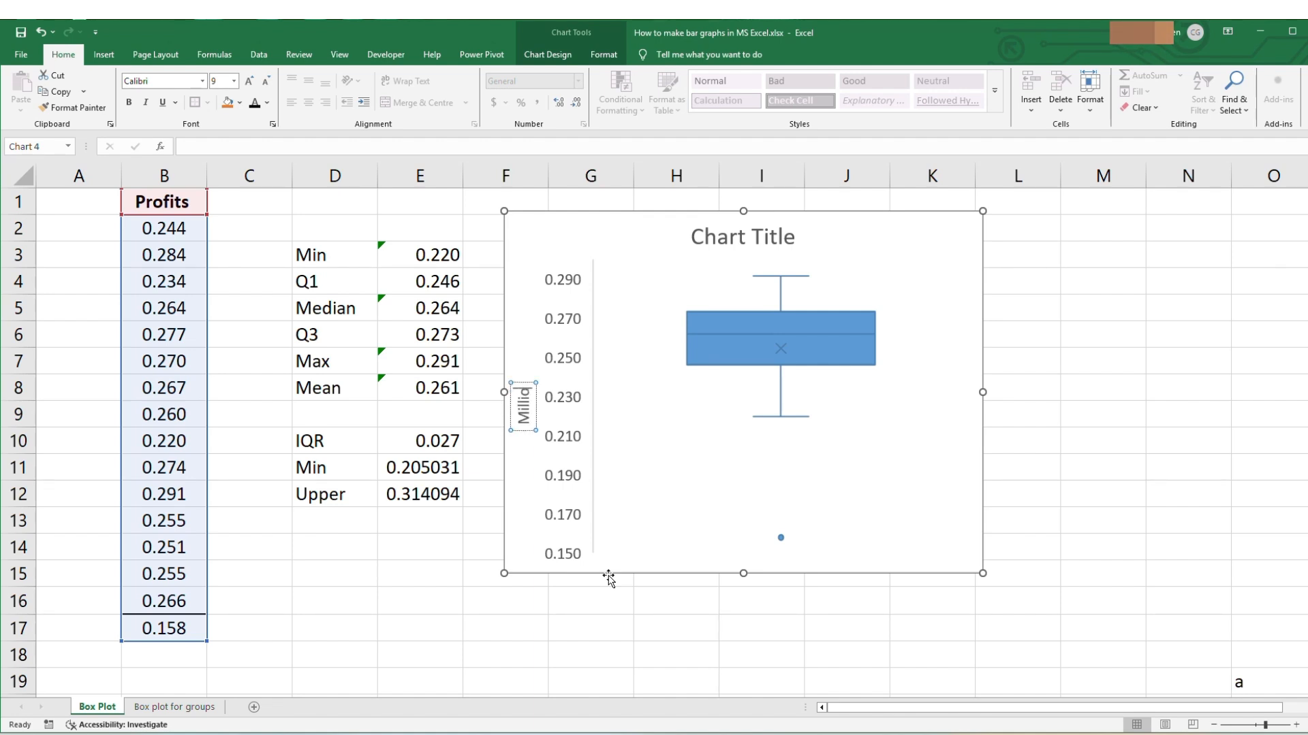
type("n Dollar")
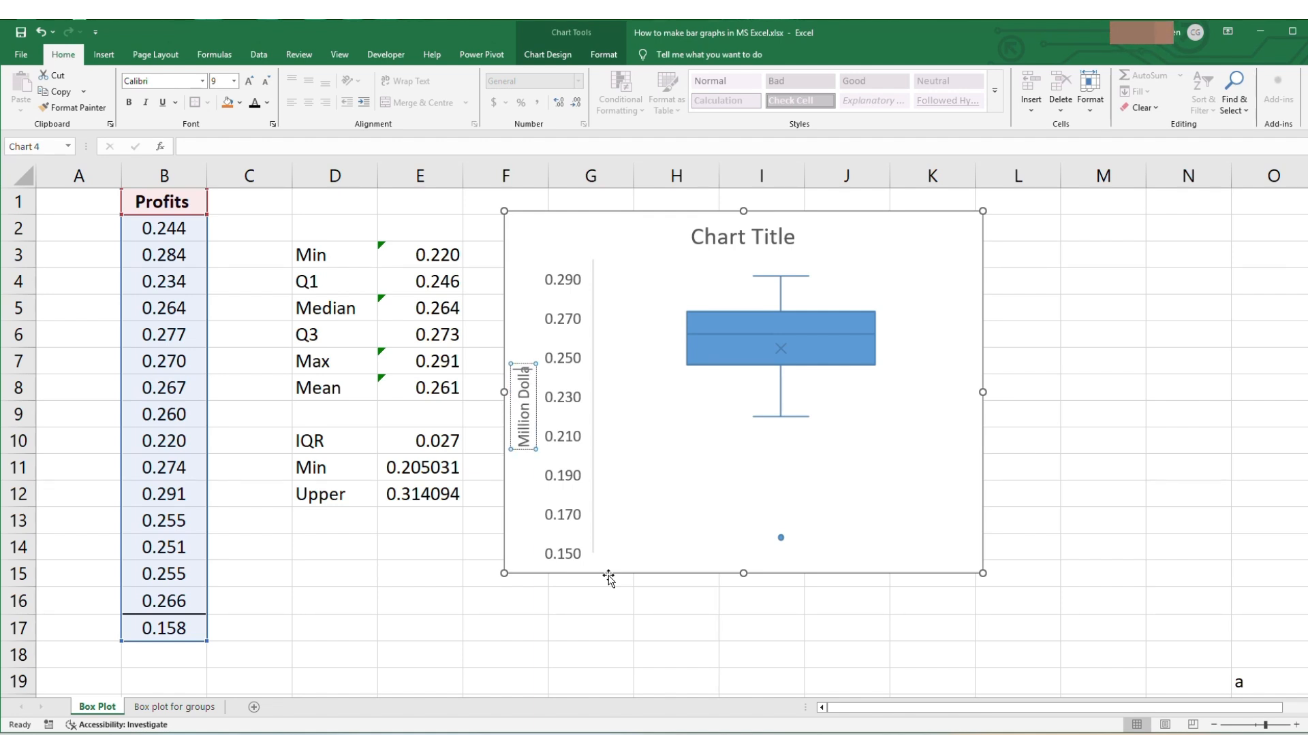
Step: Set the vertical axis labels of the box plot to Arial in black
left_click(570, 447)
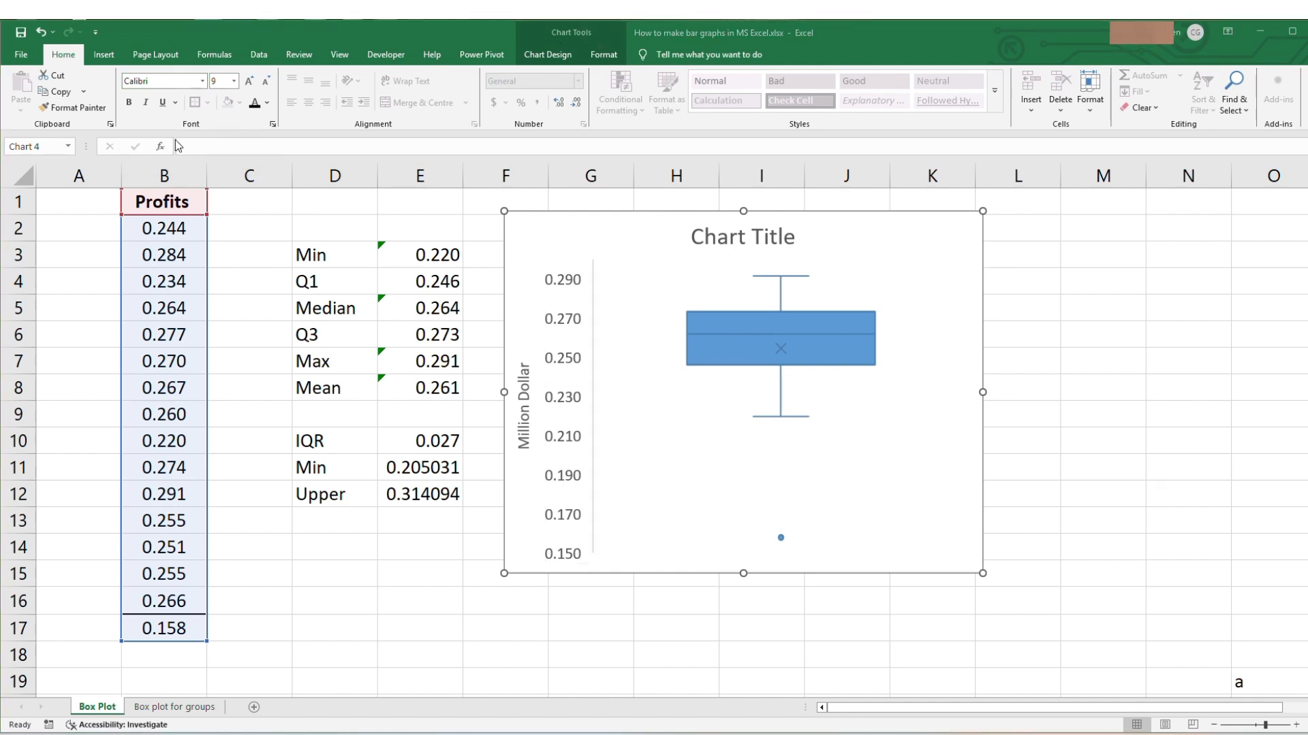
left_click(175, 81)
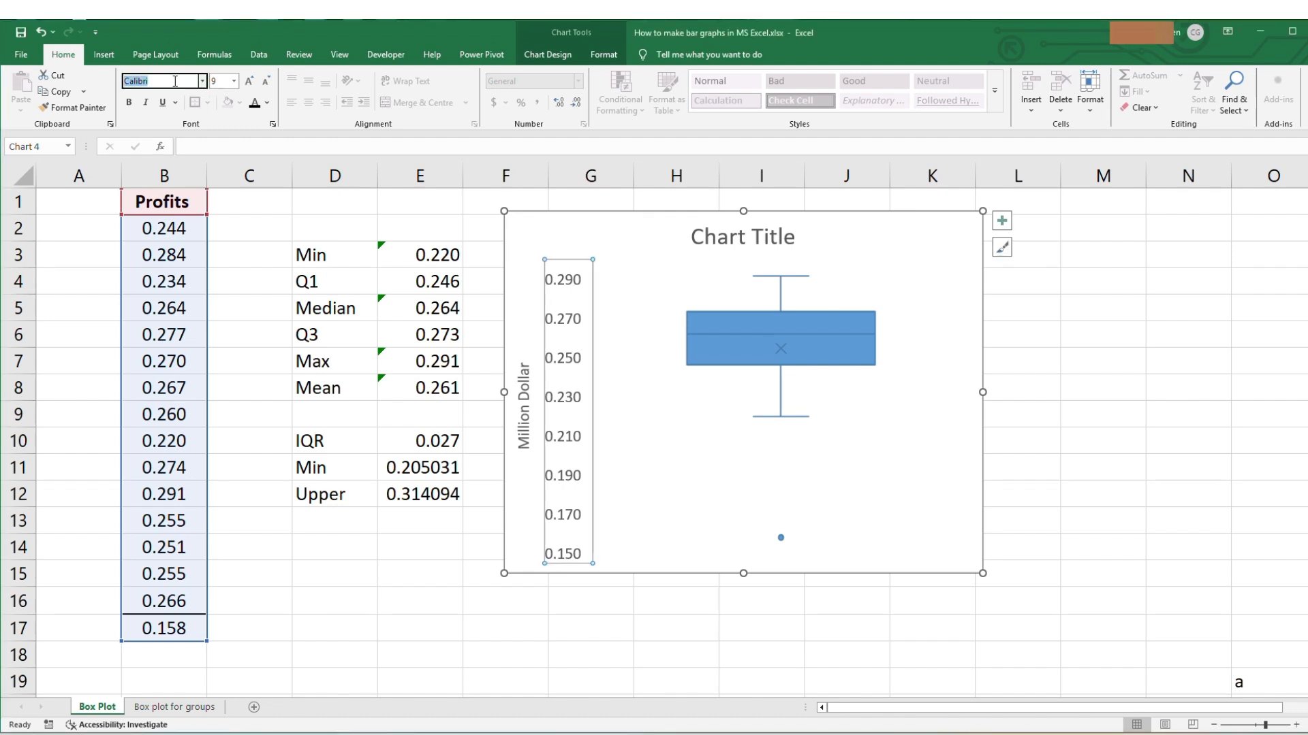
type("Arial")
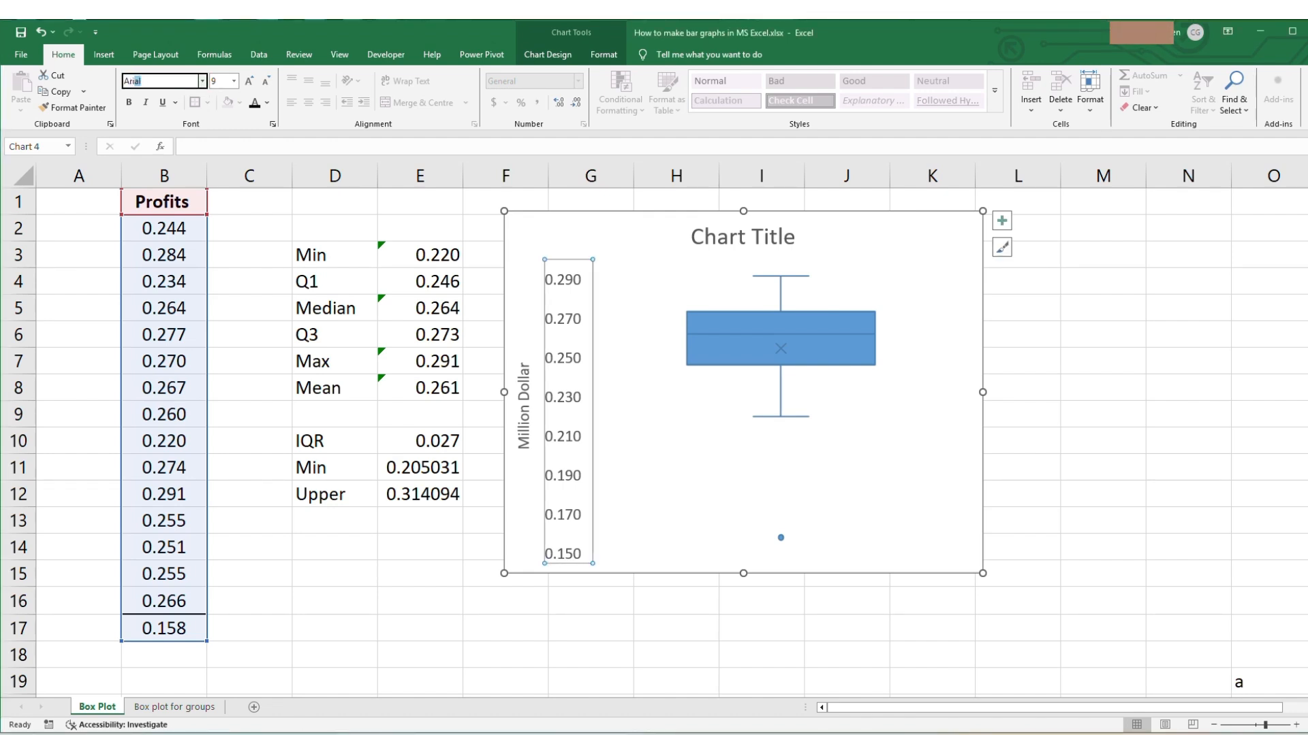
key("Return")
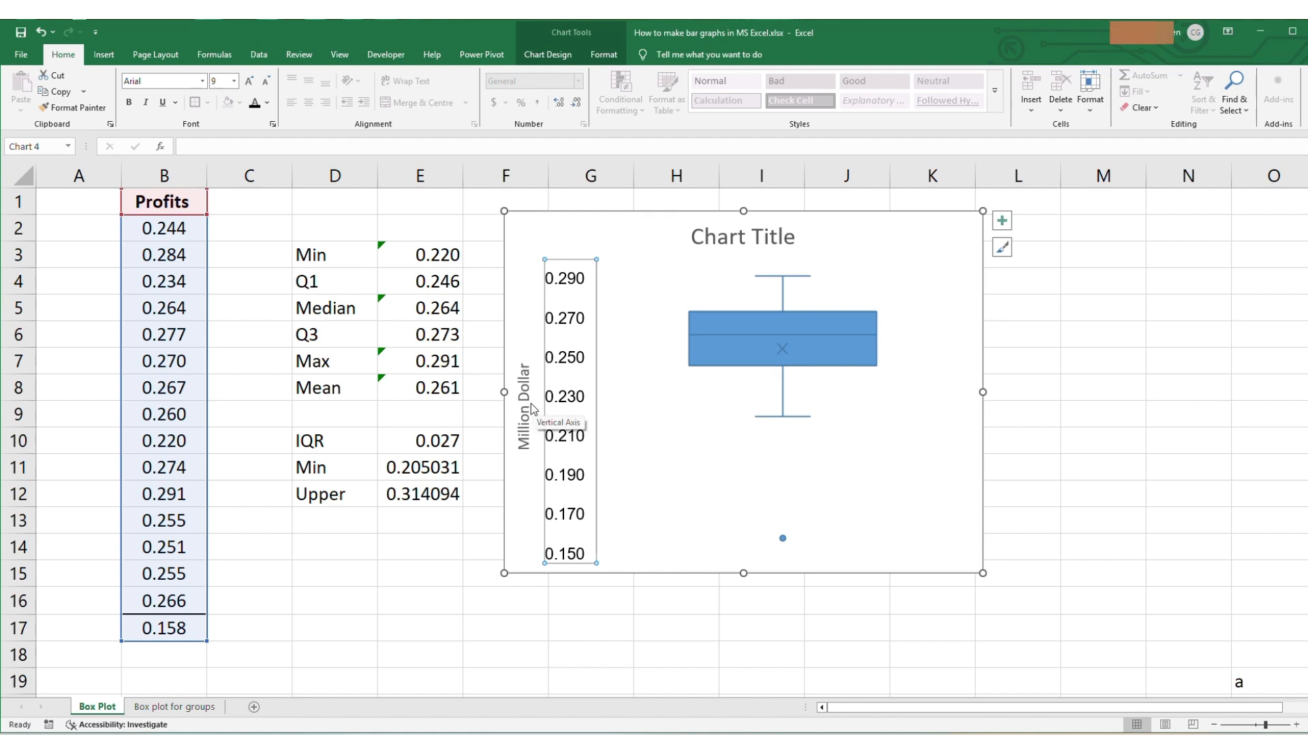
Step: Copy the vertical axis labels' formatting onto both words of the "Million Dollar" axis title with Format Painter
left_click(73, 108)
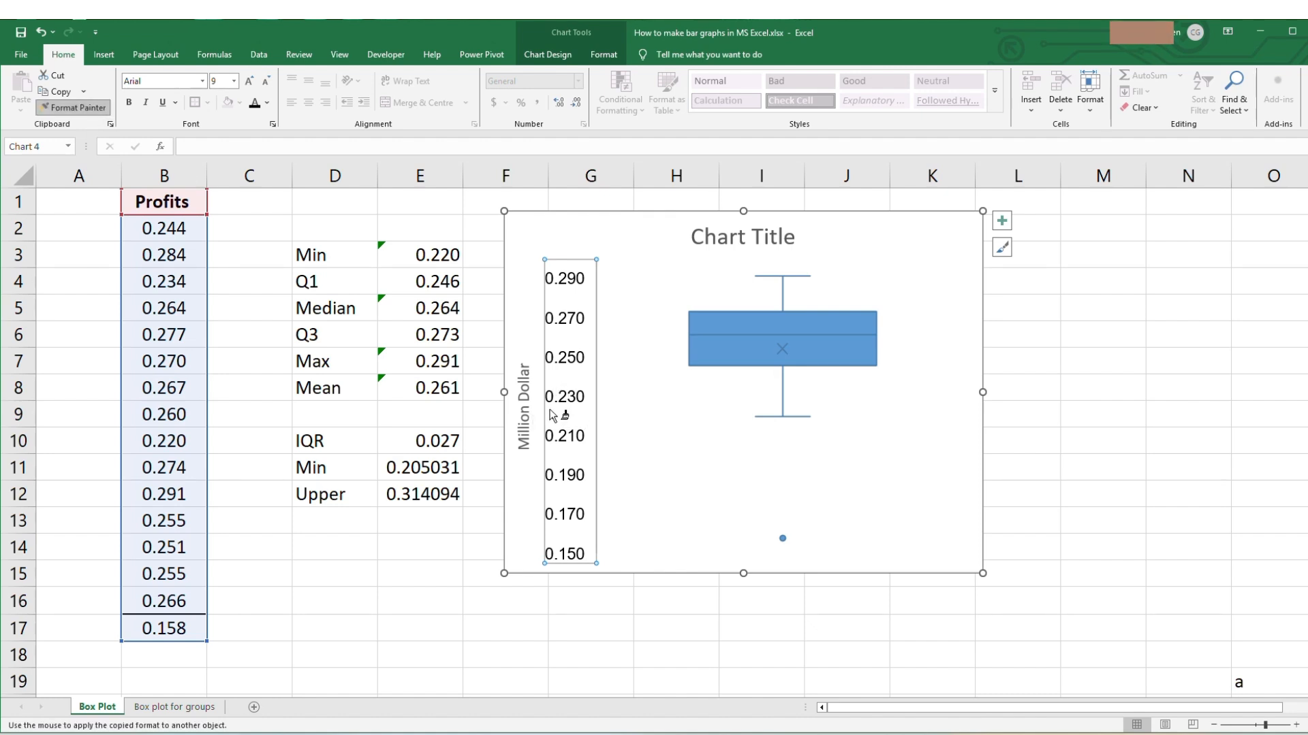
left_click(528, 433)
left_click(532, 430)
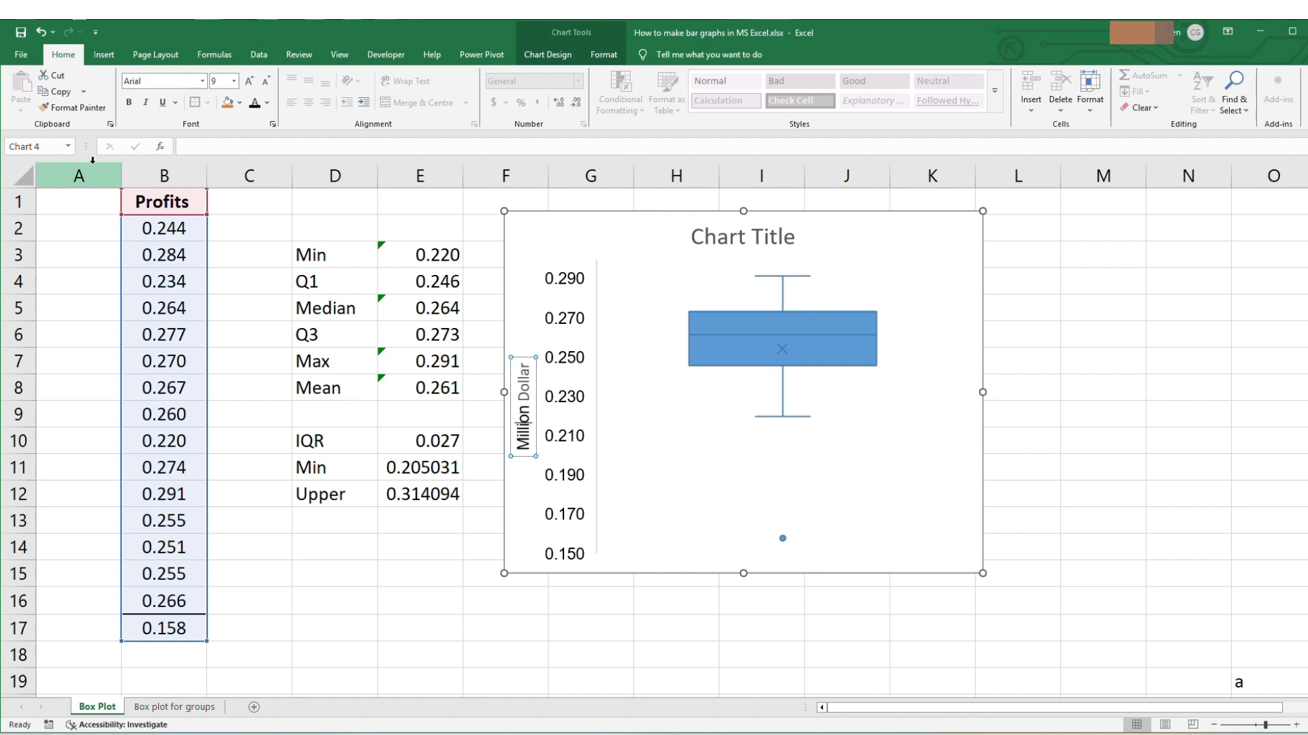
left_click(79, 109)
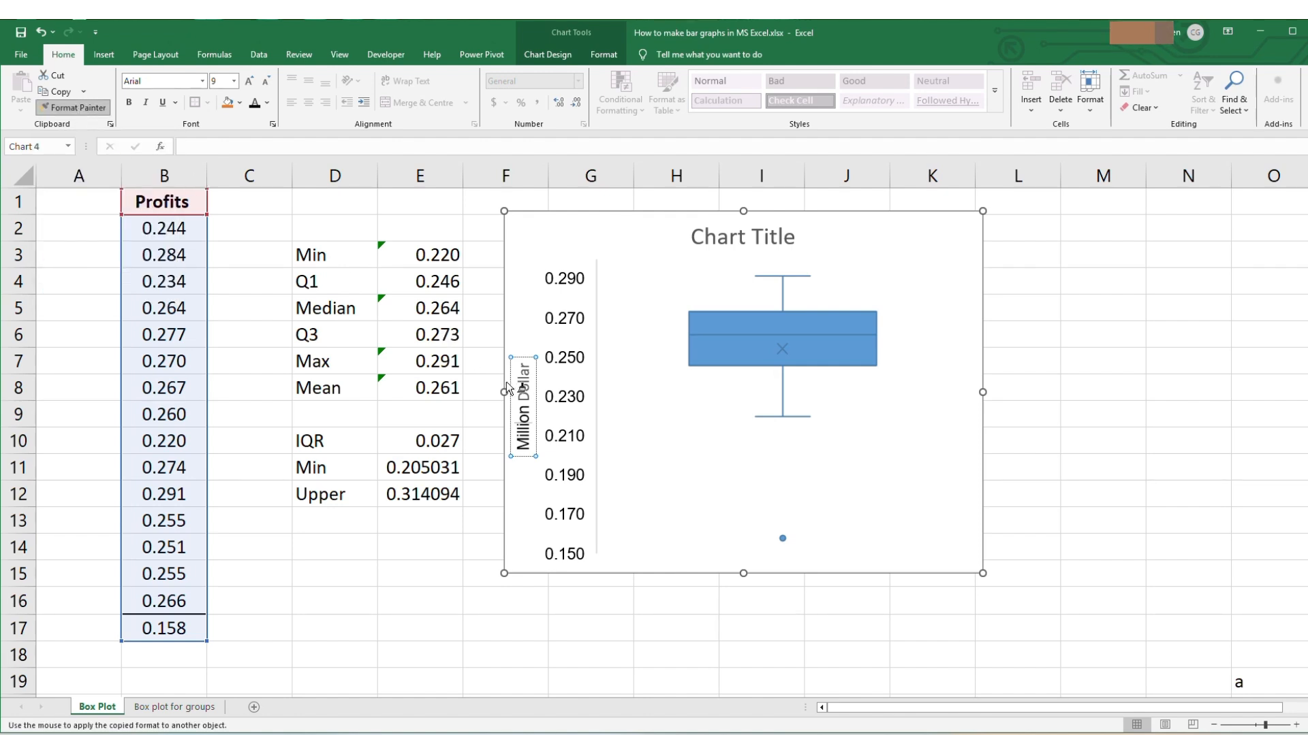
left_click(529, 385)
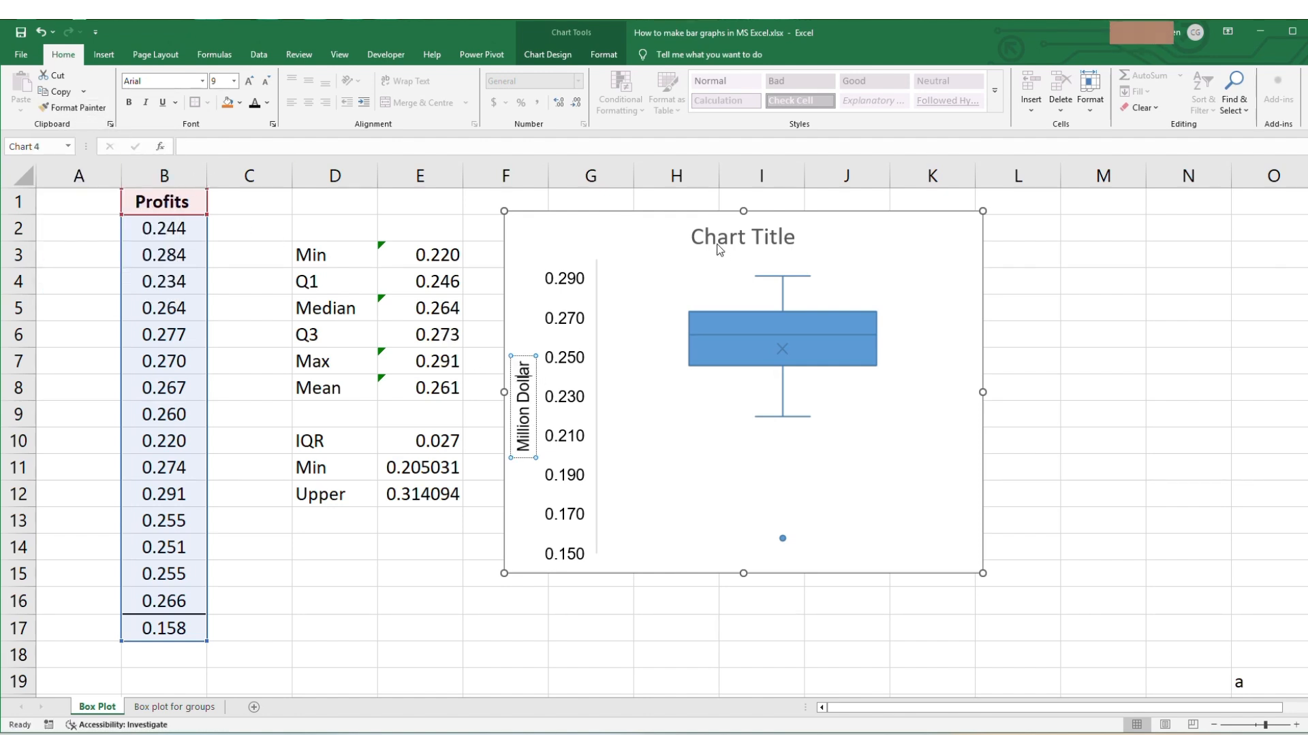
Step: Replace the box plot's placeholder chart title with "Profit"
left_click(688, 256)
left_click_drag(691, 239, 801, 239)
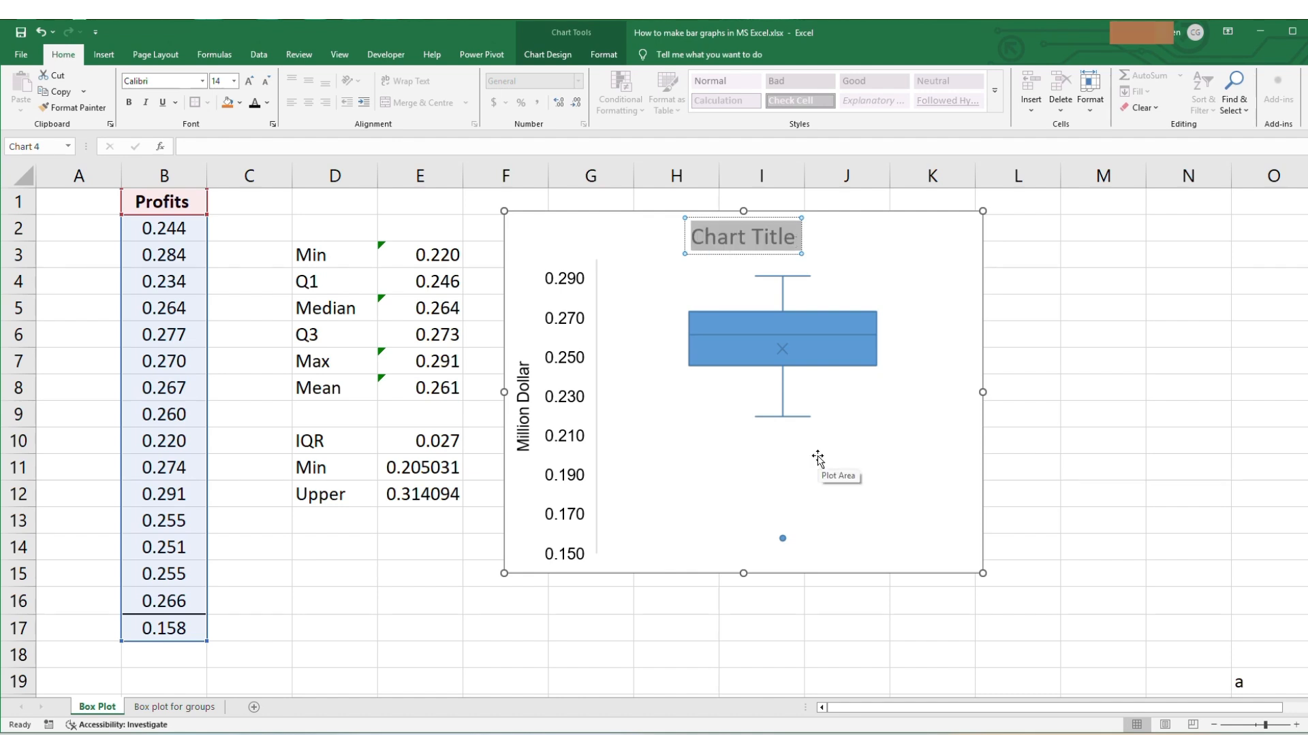
type("P")
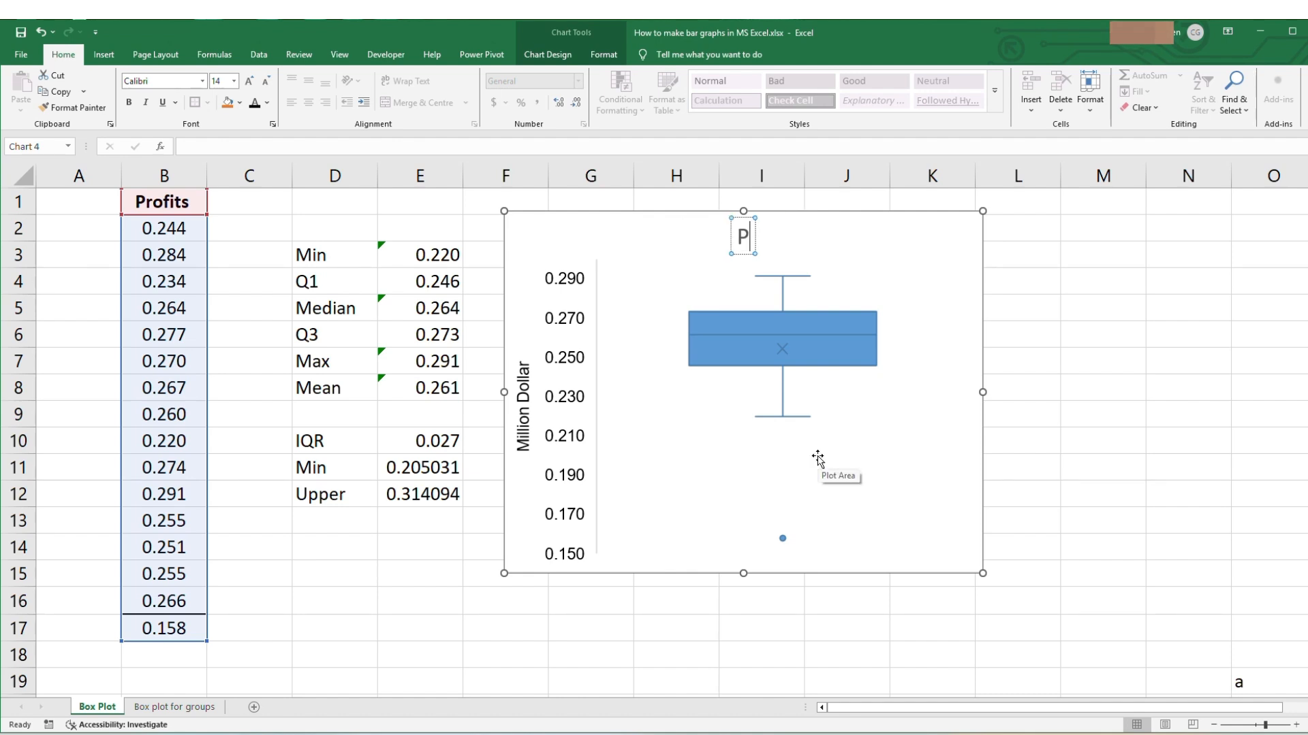
type("rof")
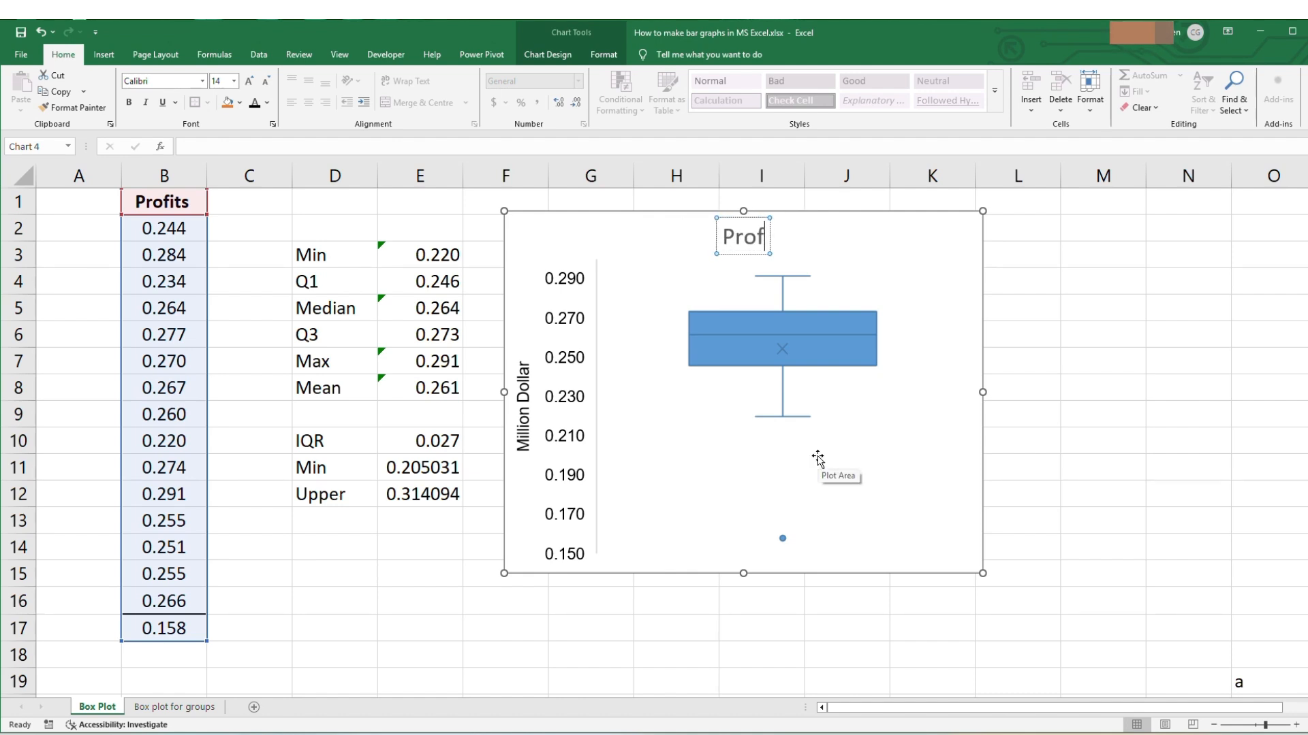
type("it")
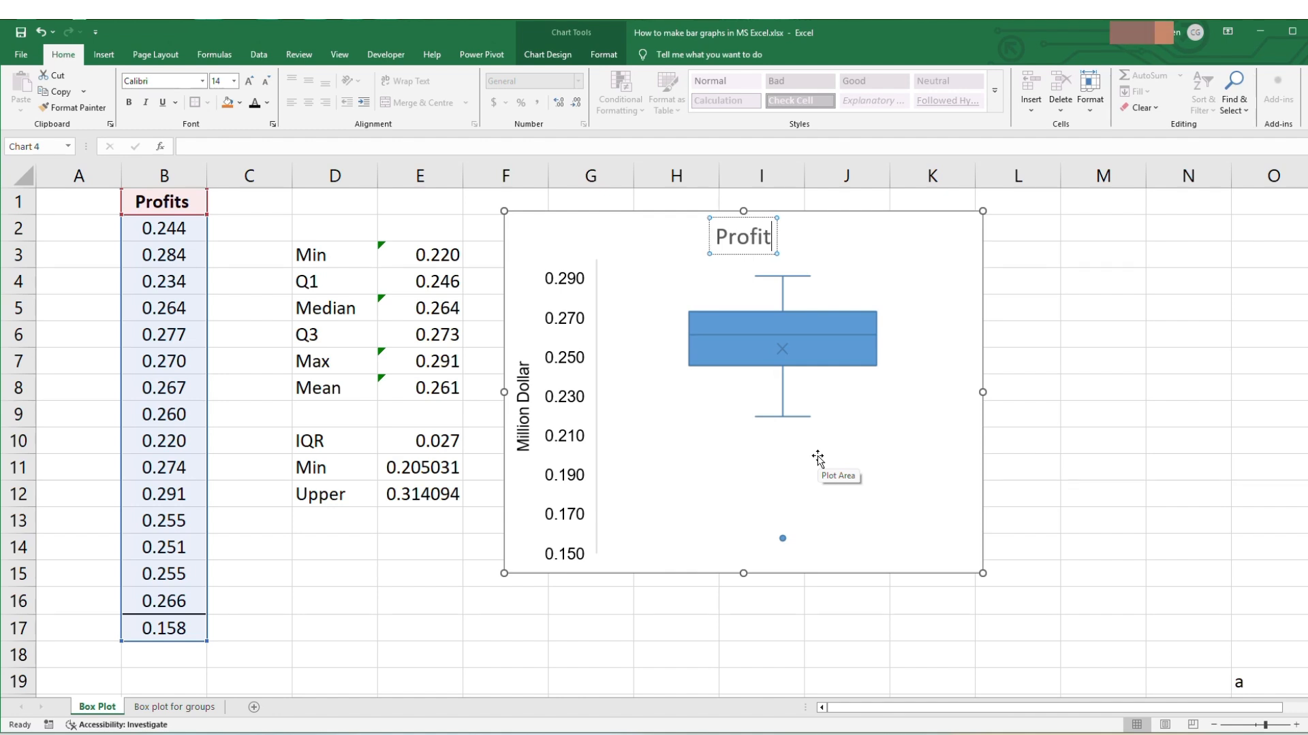
left_click(1054, 256)
Step: Make the "Profit" chart title bold and black
left_click(743, 253)
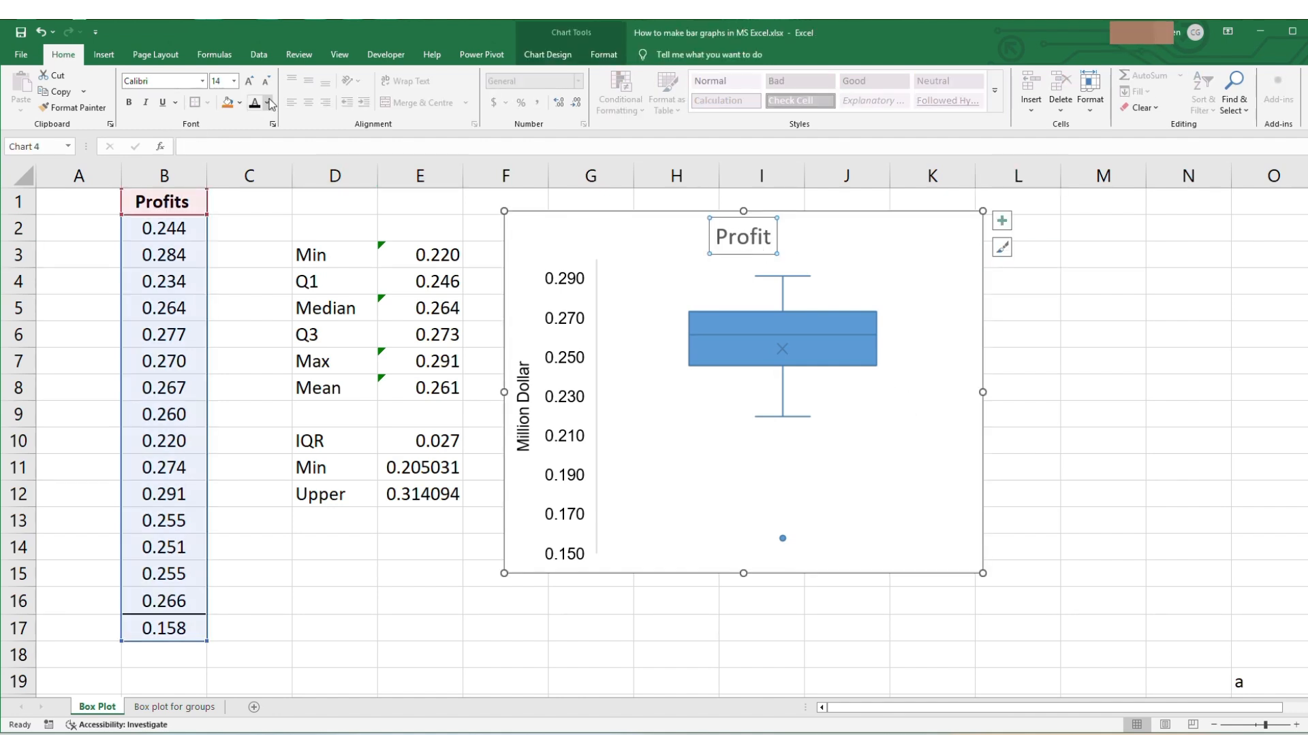
left_click(129, 104)
left_click(1039, 411)
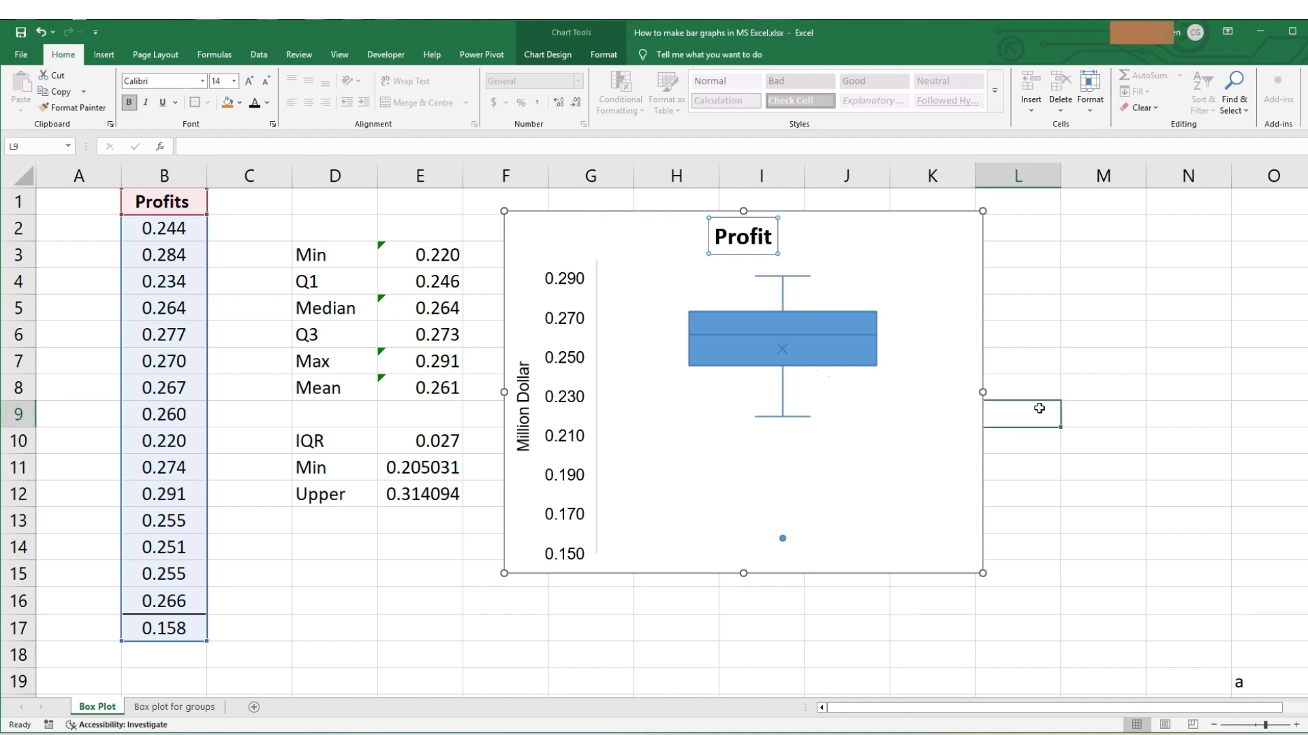
Step: Open the format options of the Profits data series and set its gap width to 250%
left_click(824, 363)
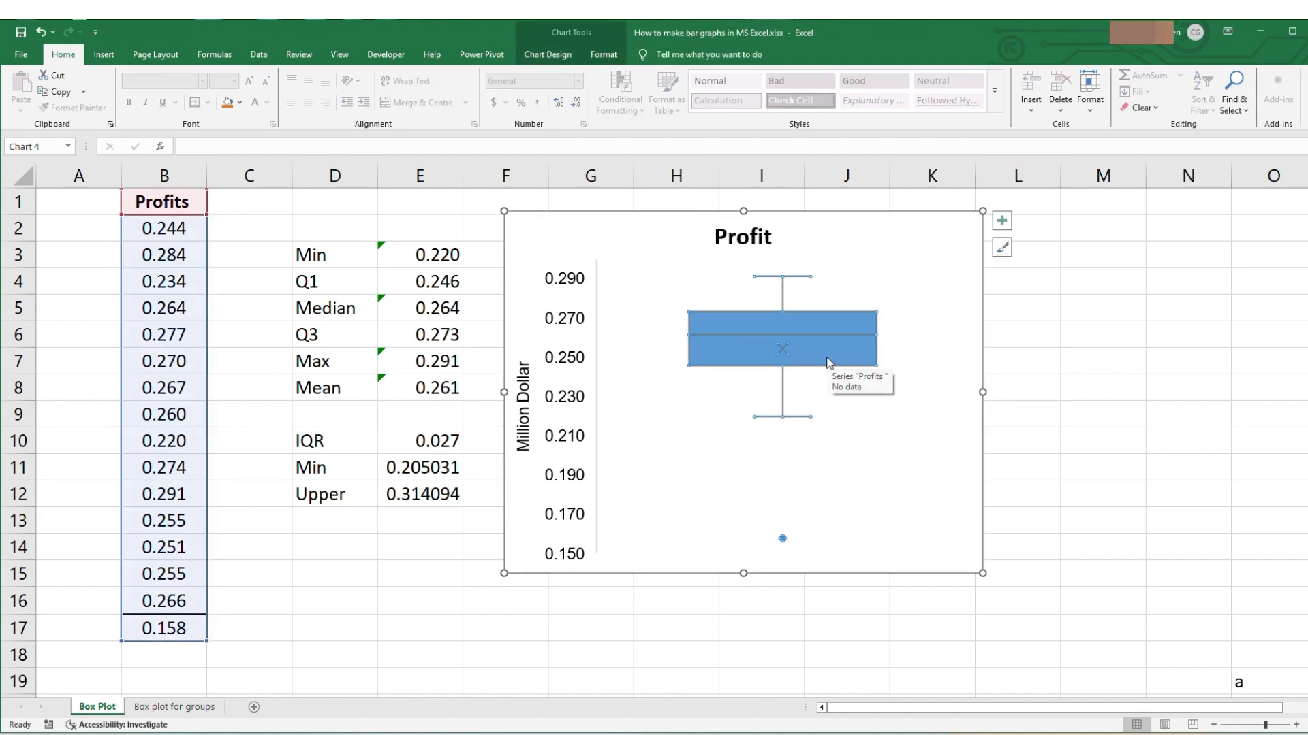
right_click(828, 361)
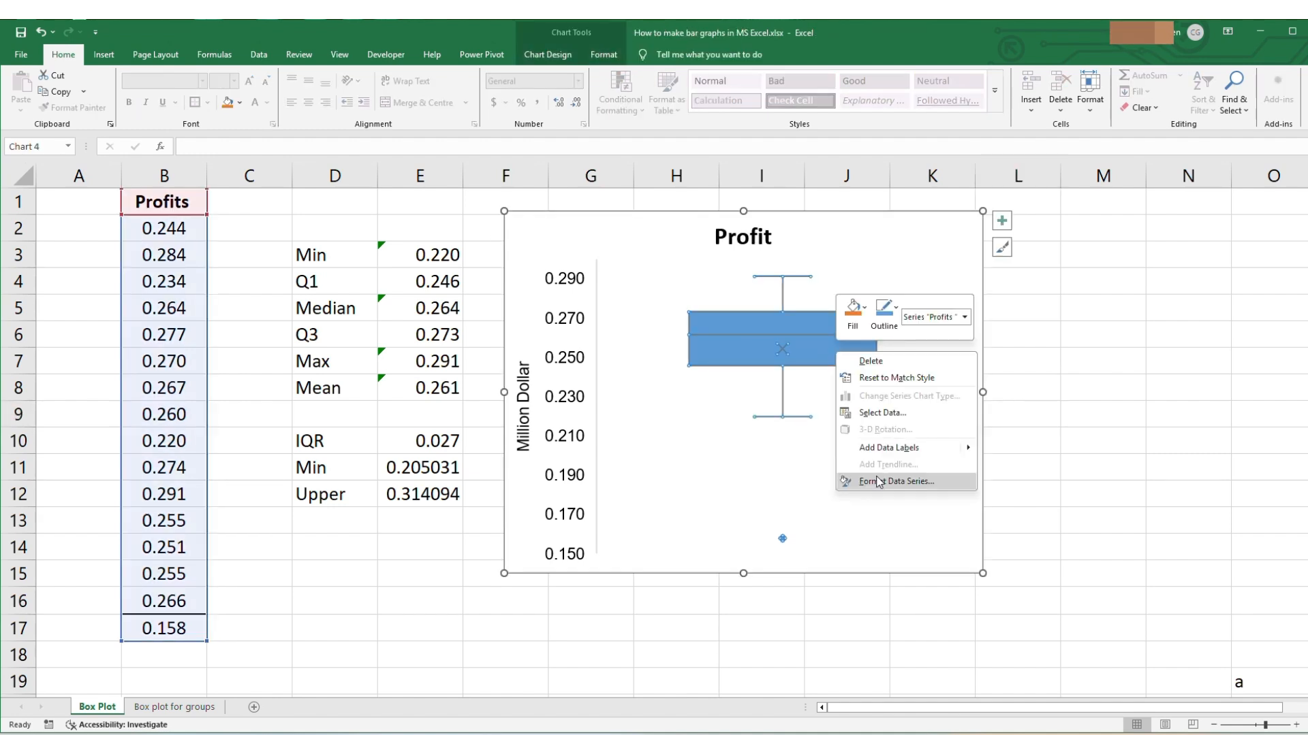
left_click(915, 486)
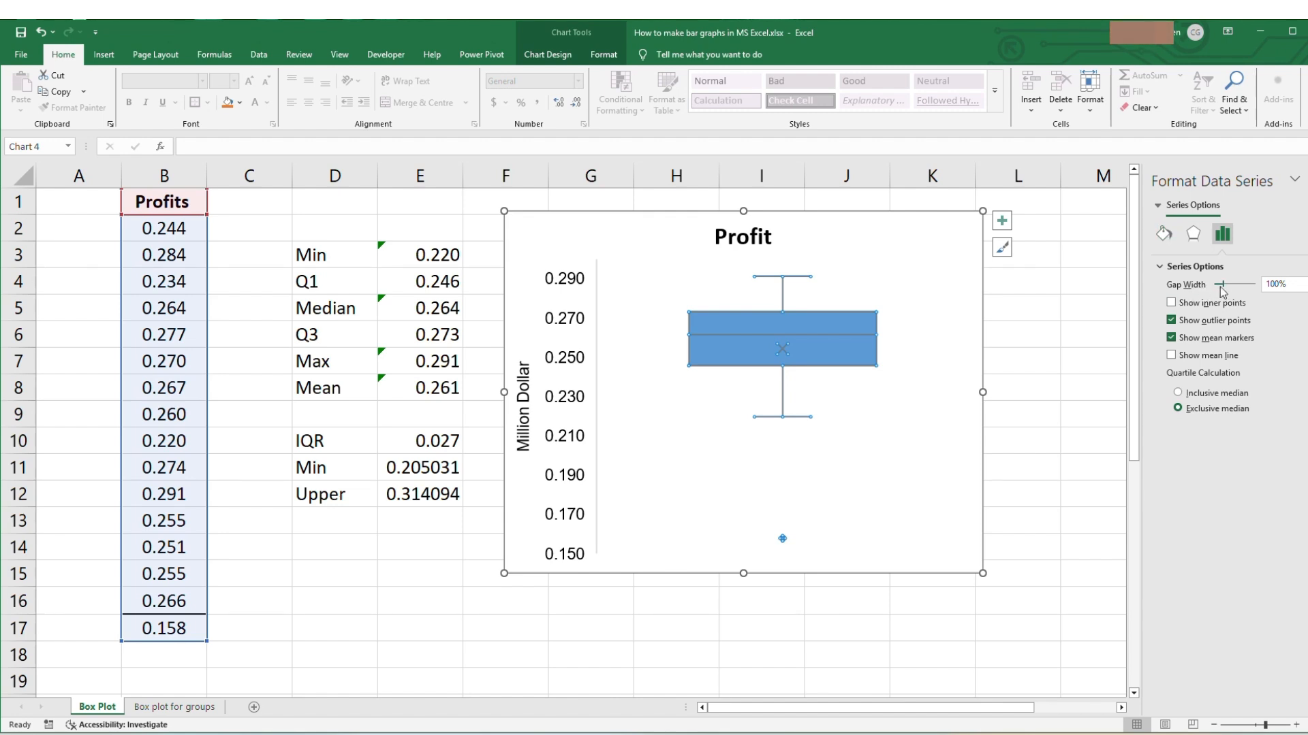
left_click_drag(1235, 289, 1244, 287)
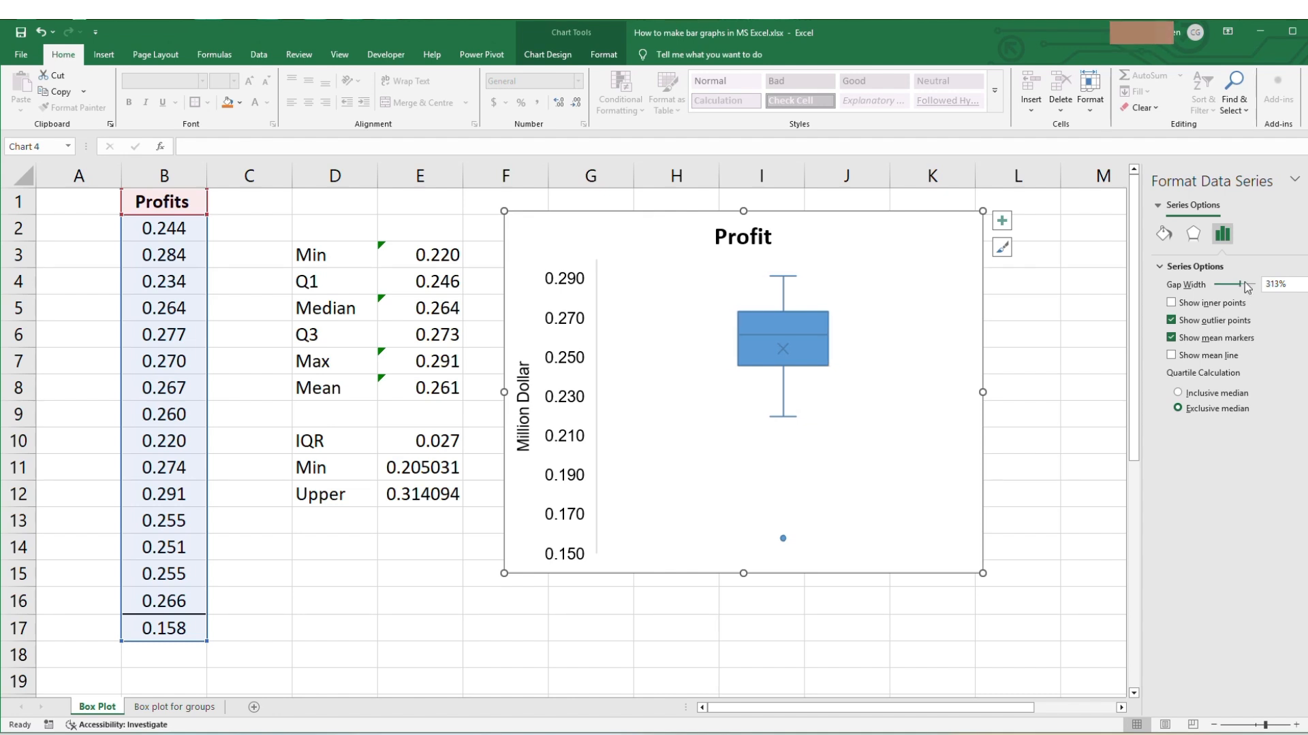
left_click_drag(1243, 284, 1235, 285)
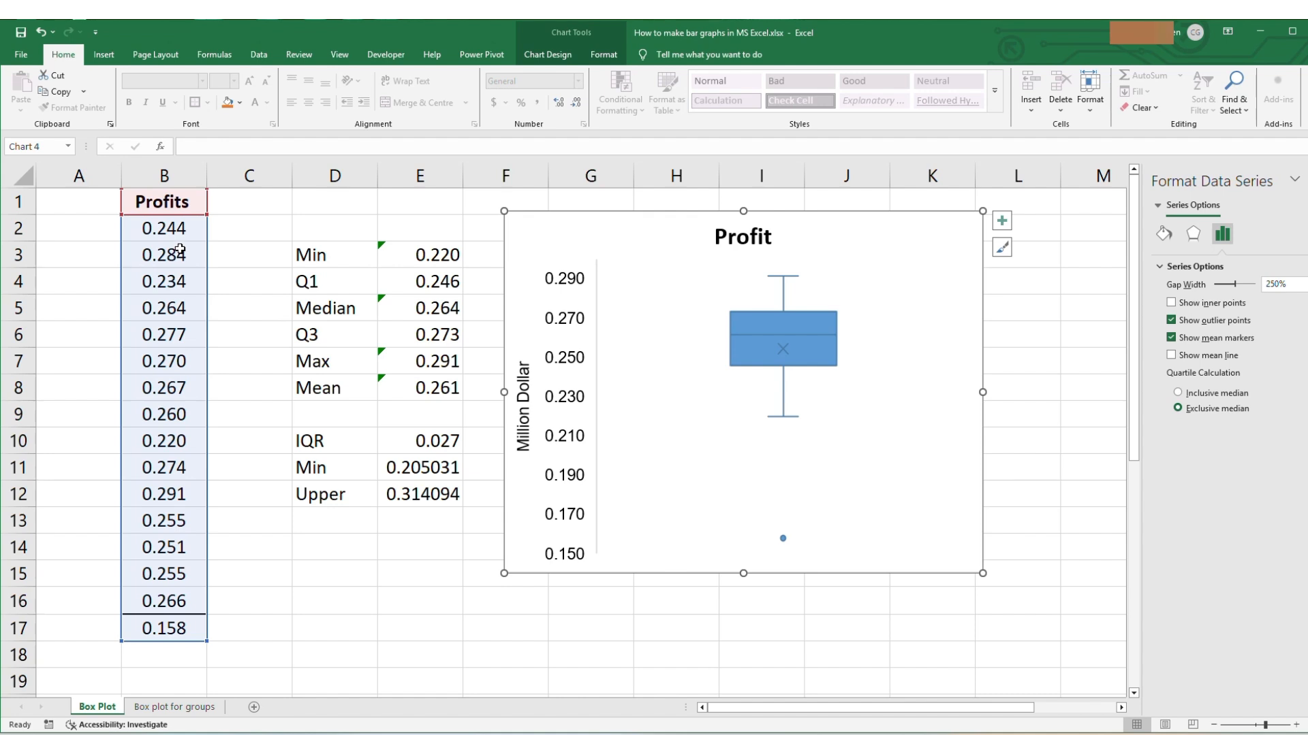
Step: Show the inner points of the Profits series, and turn off its outlier points and mean markers
left_click(248, 228)
left_click_drag(178, 228, 164, 628)
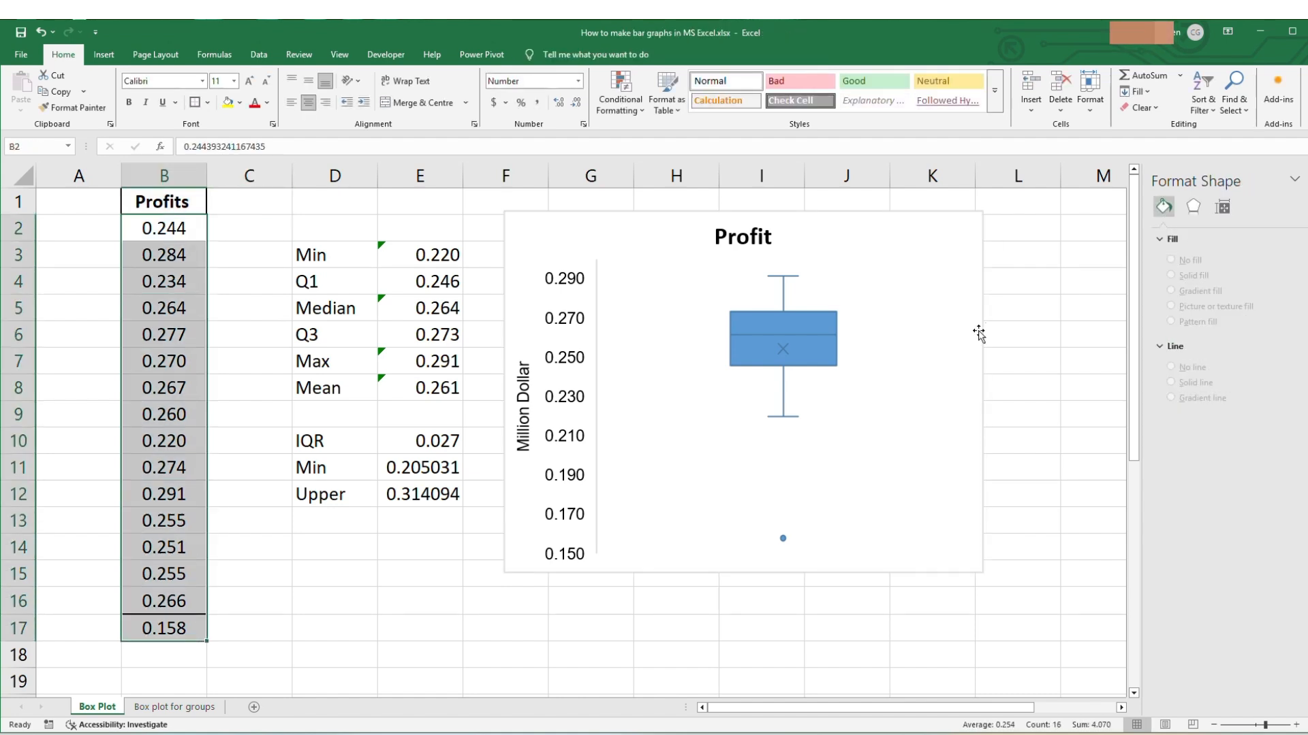
left_click(815, 333)
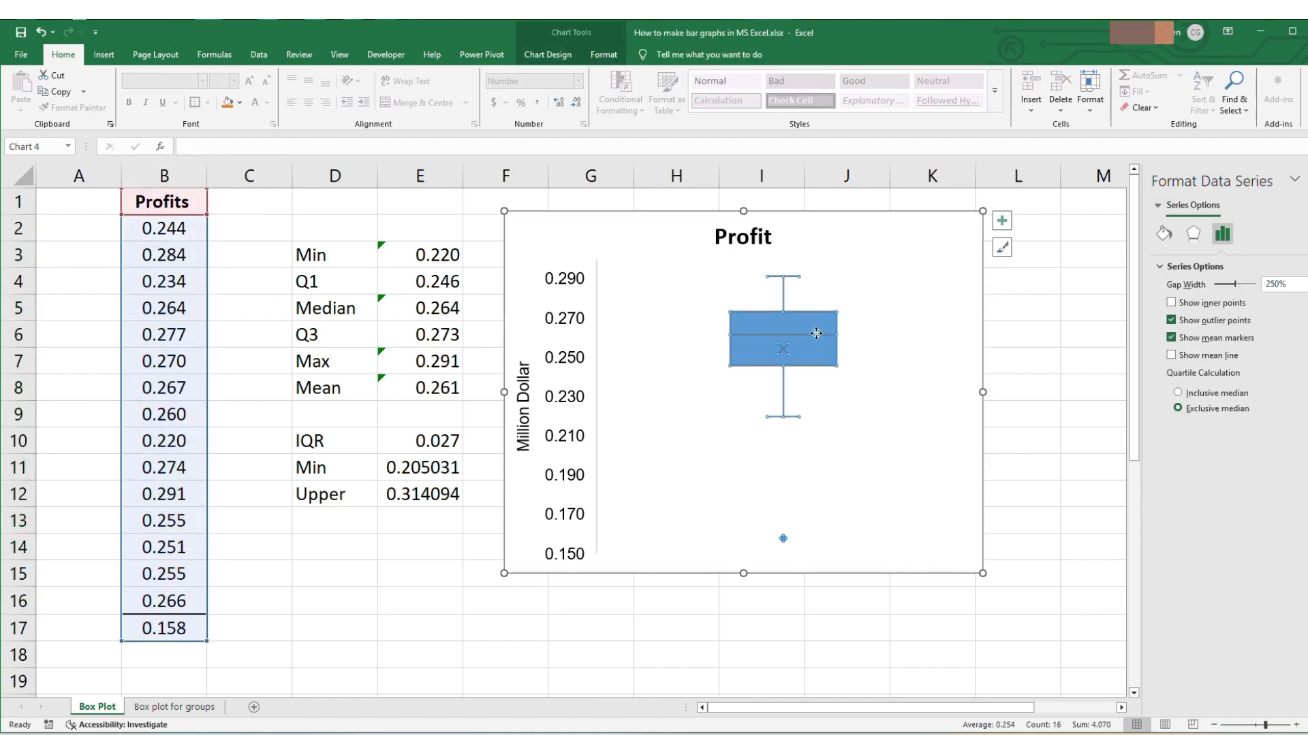
left_click(1171, 303)
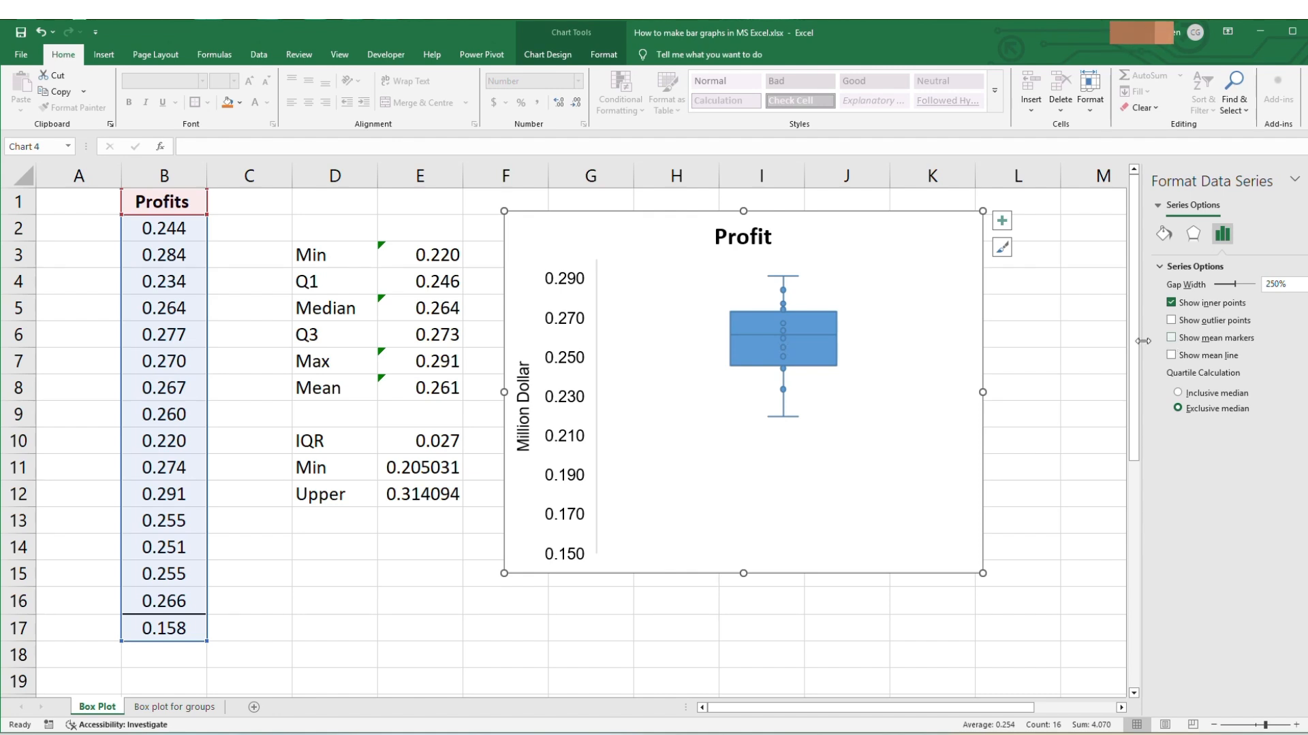
Step: Give the Profits series box a solid light blue fill and a solid line border
left_click(876, 348)
left_click(811, 350)
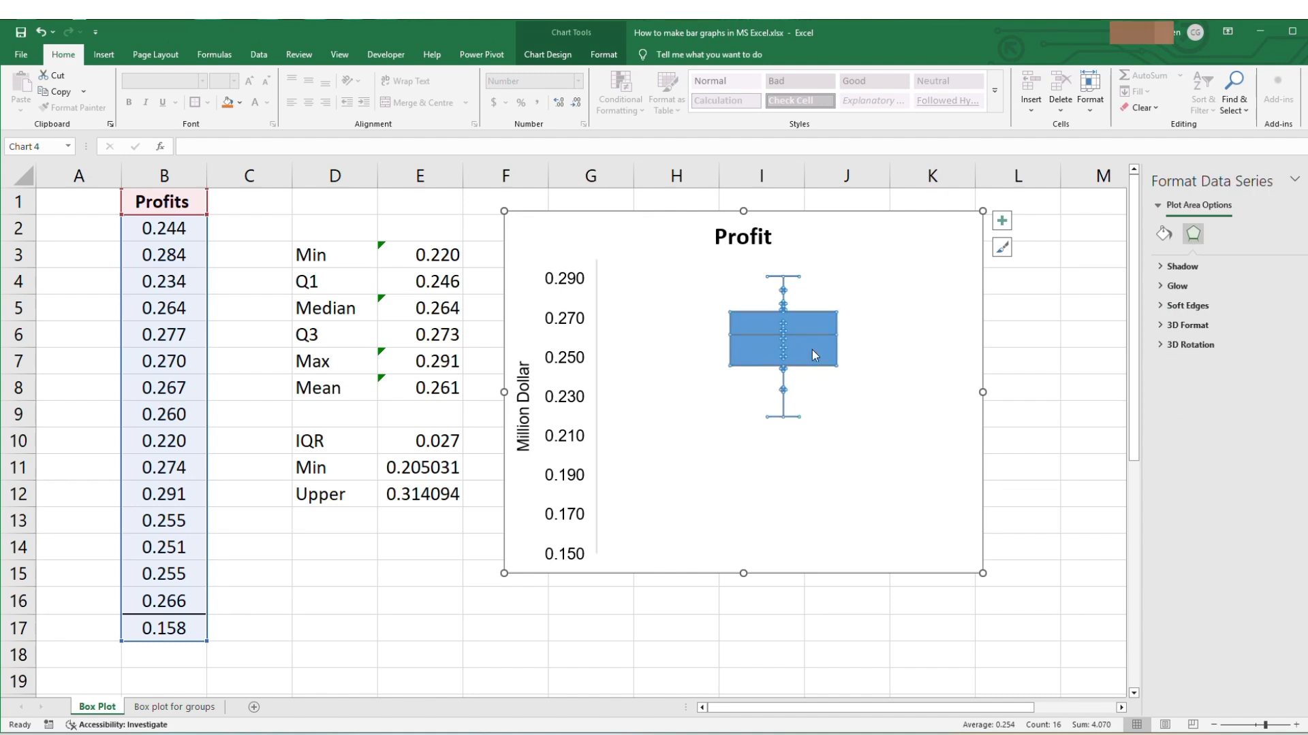
left_click(1163, 233)
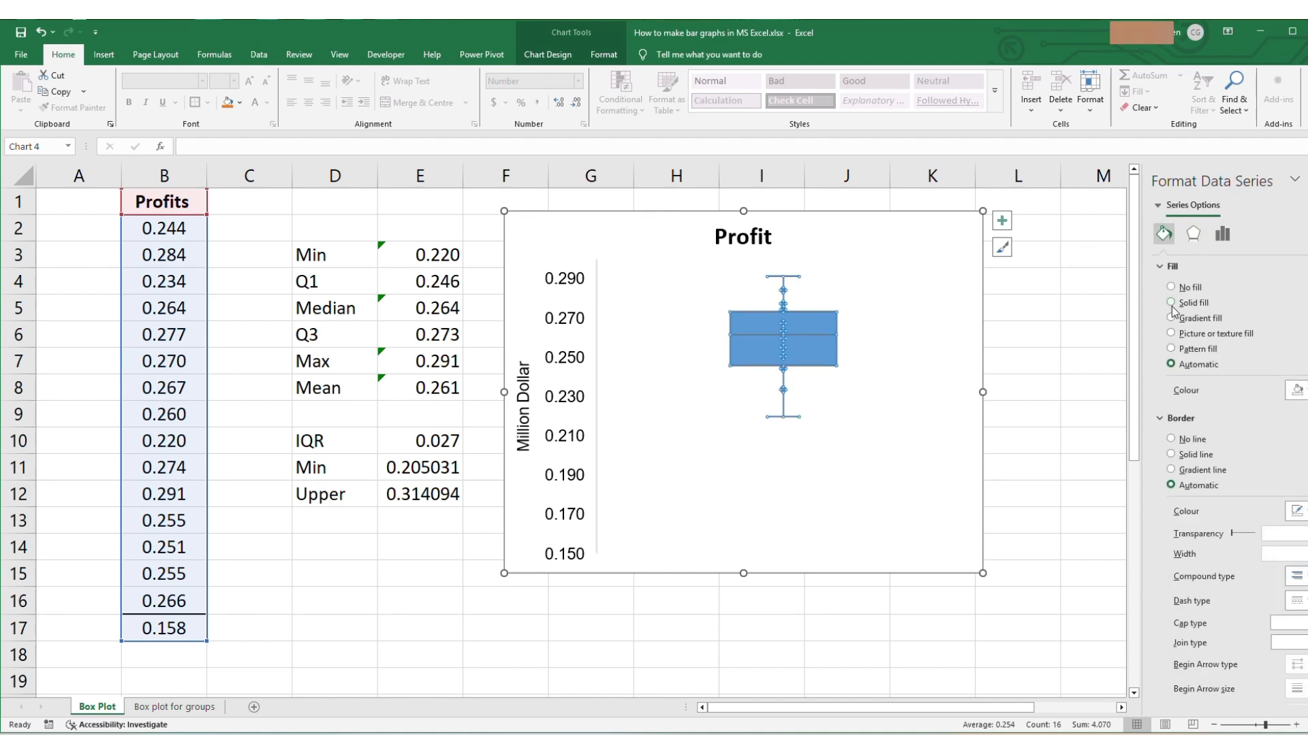
left_click(1172, 303)
left_click(1296, 390)
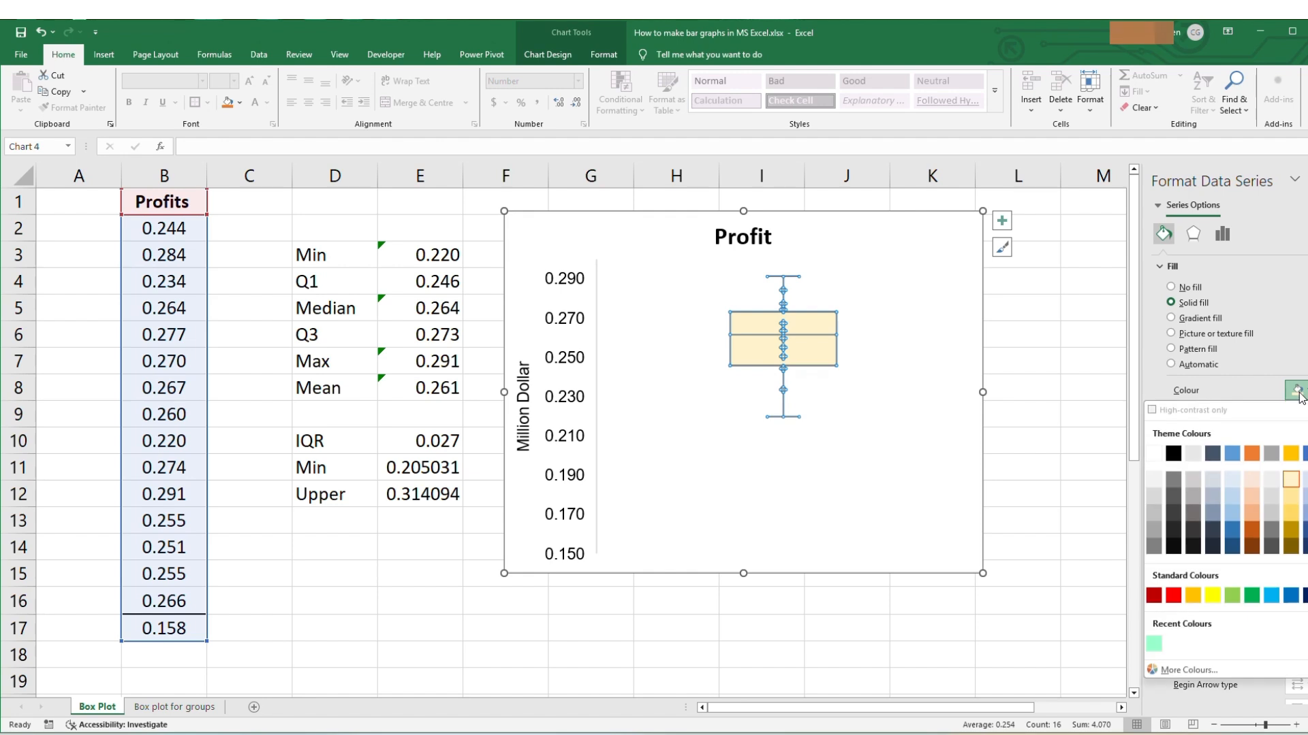
left_click(1236, 485)
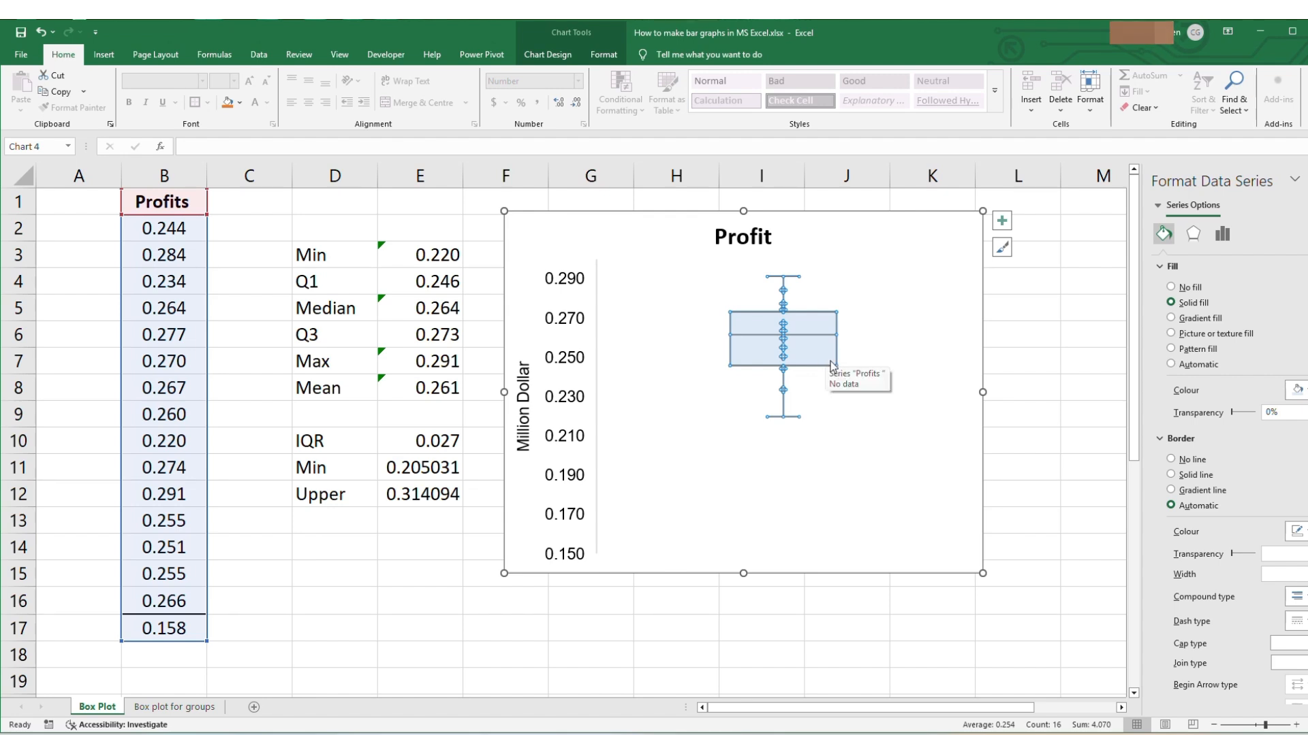
left_click(1171, 475)
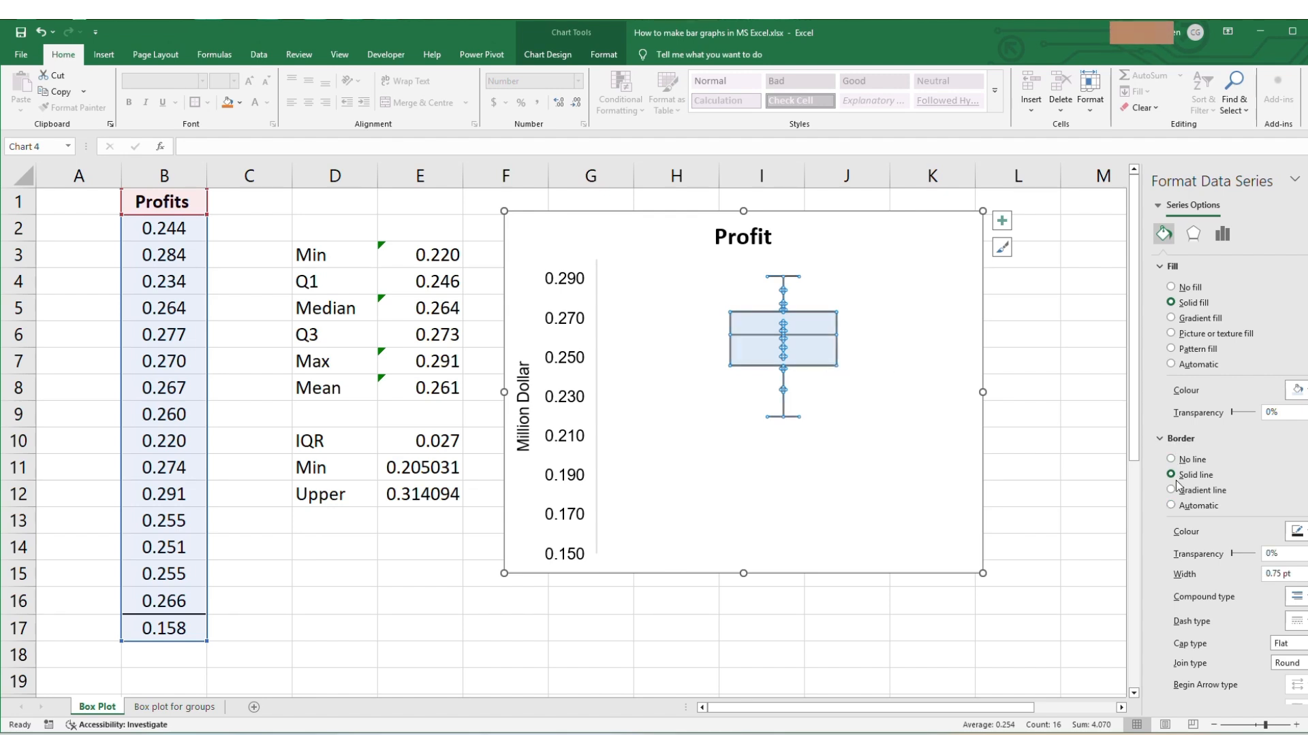
Step: Set the Profits box's border colour to black and close the formatting pane
left_click(1298, 532)
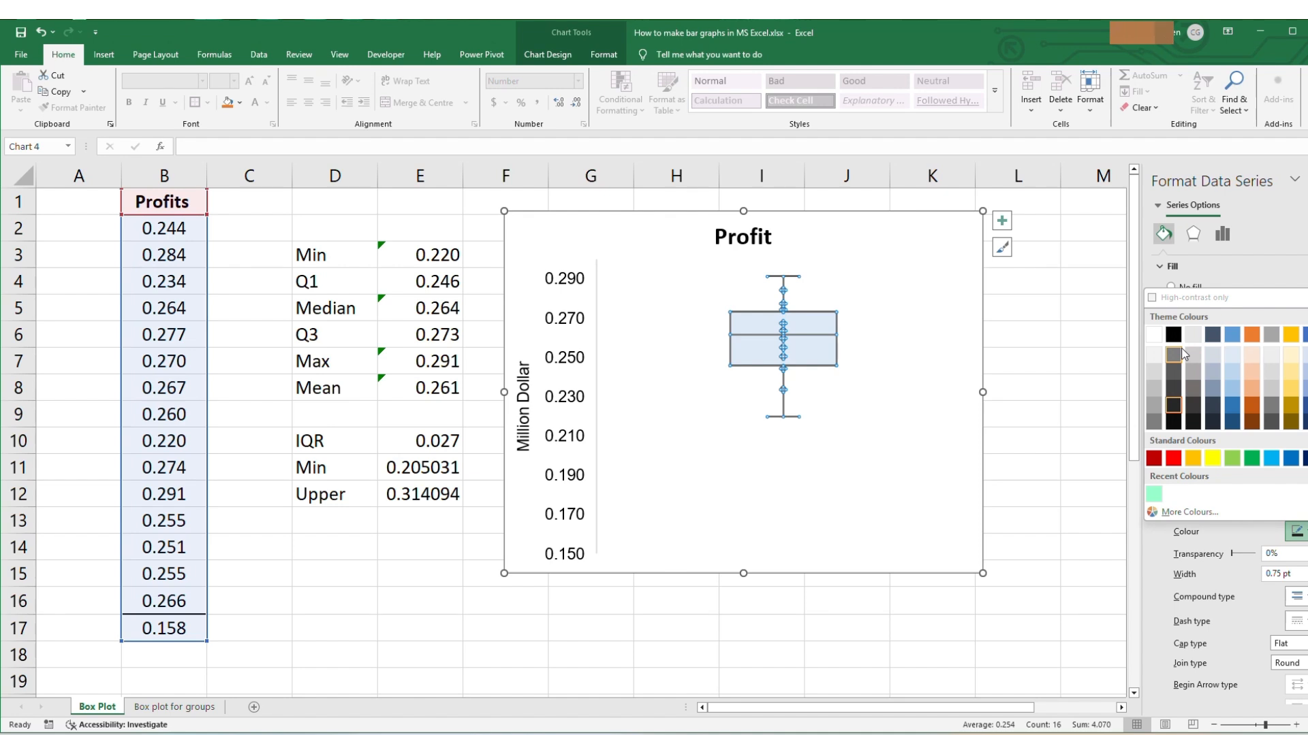
left_click(948, 357)
left_click(949, 357)
left_click(879, 239)
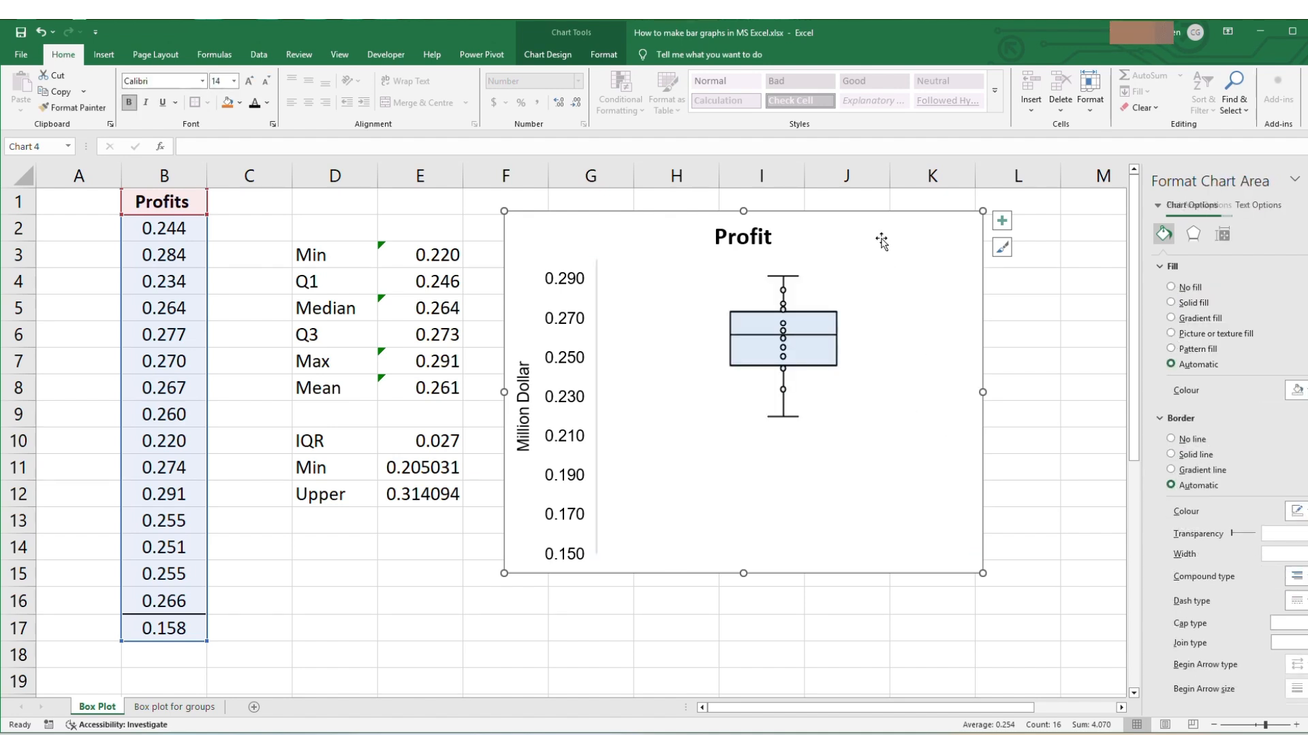
left_click(1307, 180)
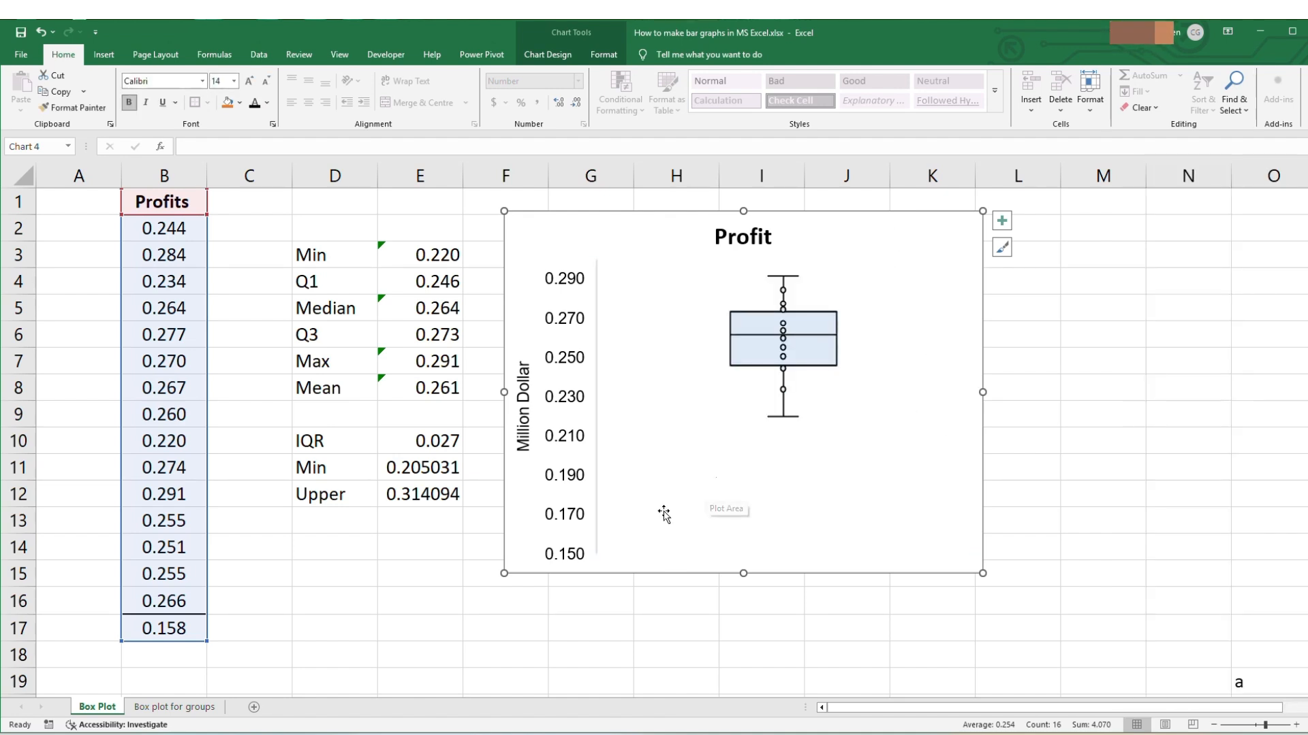
Step: On the "Box plot for groups" sheet, insert a box and whisker chart from A1:B16 and move it closer to the data
left_click(202, 709)
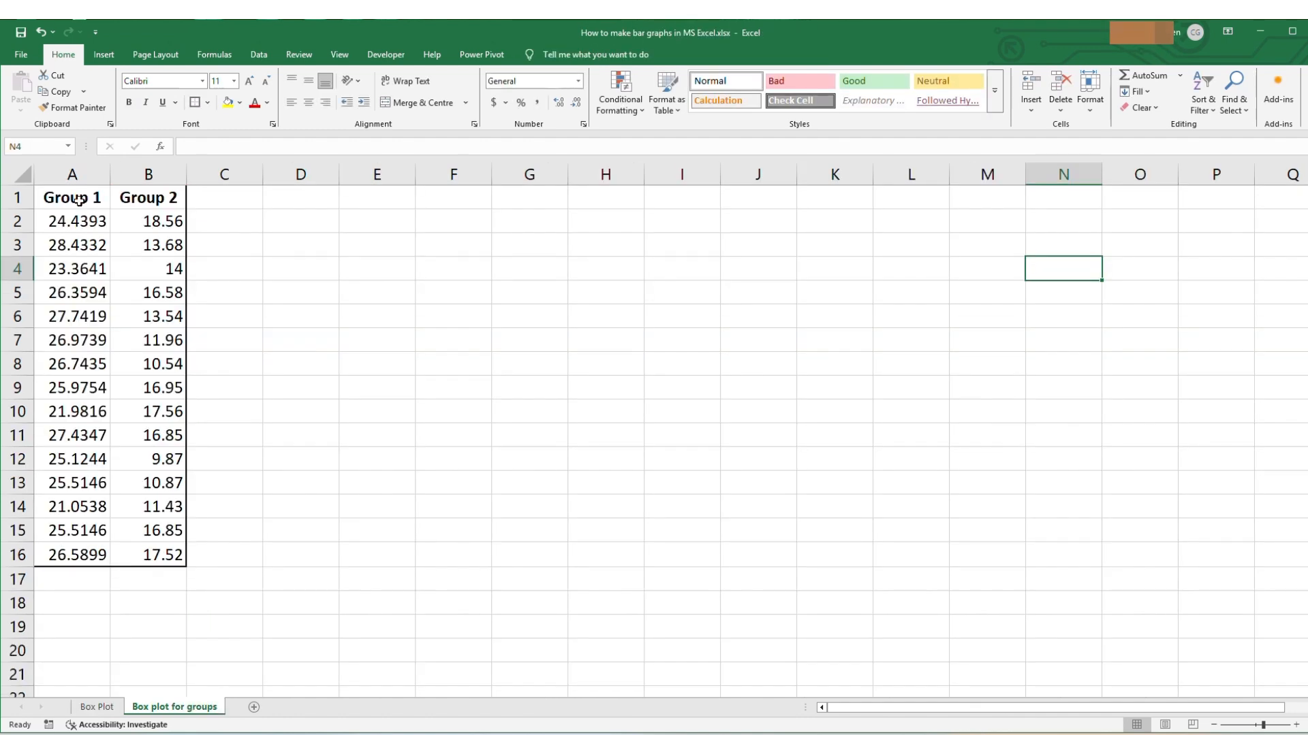
left_click_drag(78, 202, 130, 553)
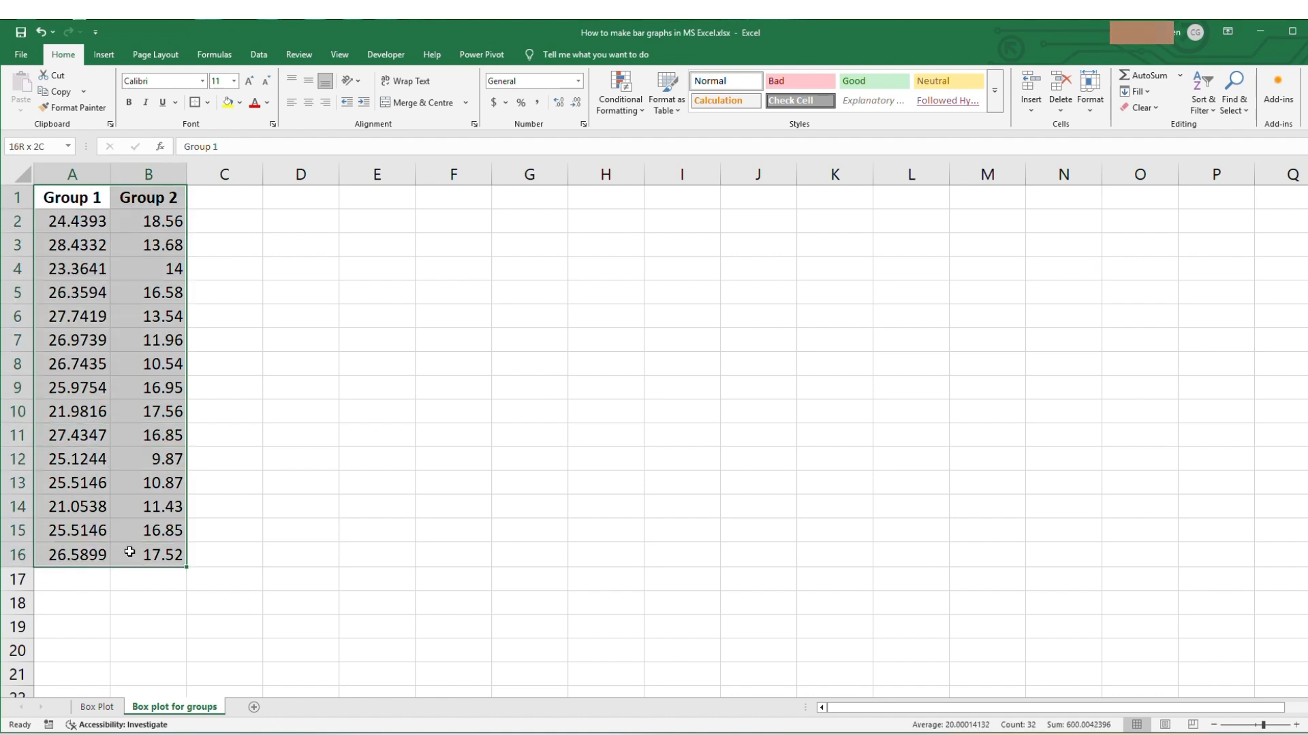
left_click(104, 54)
left_click(455, 91)
left_click(474, 189)
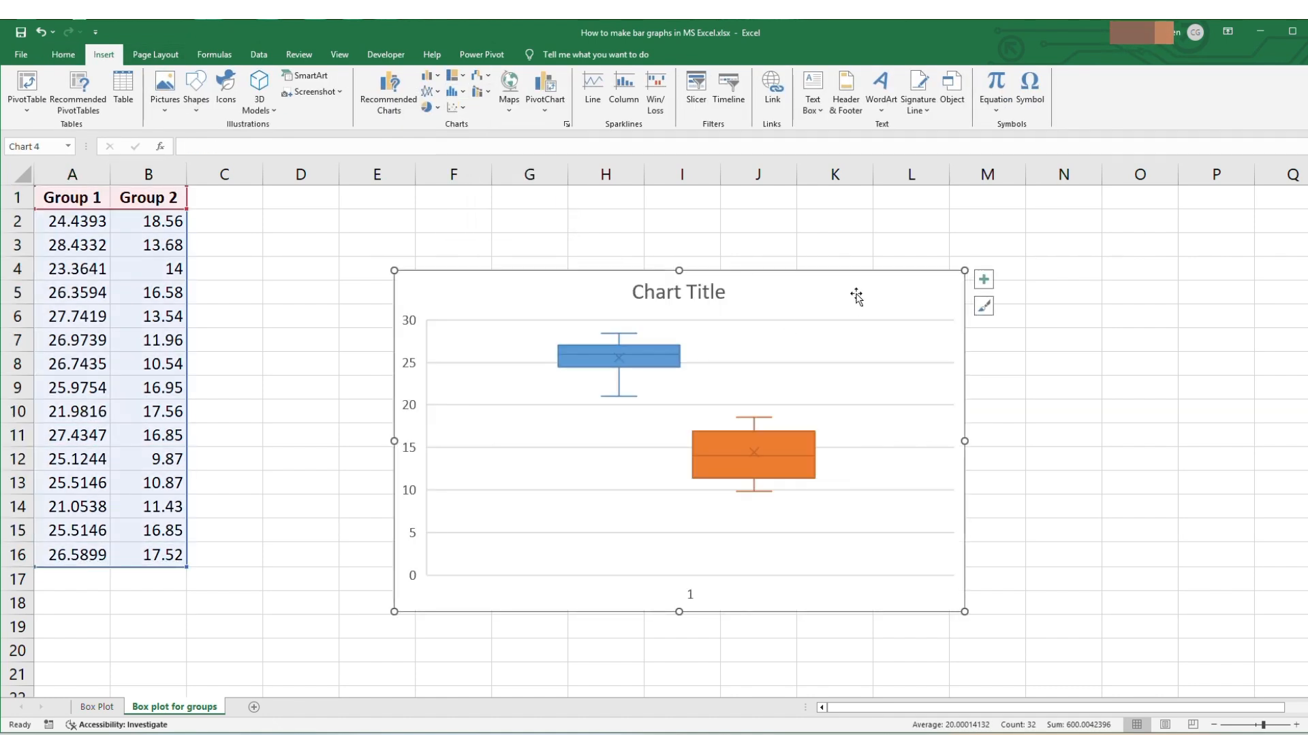
left_click_drag(855, 295, 772, 250)
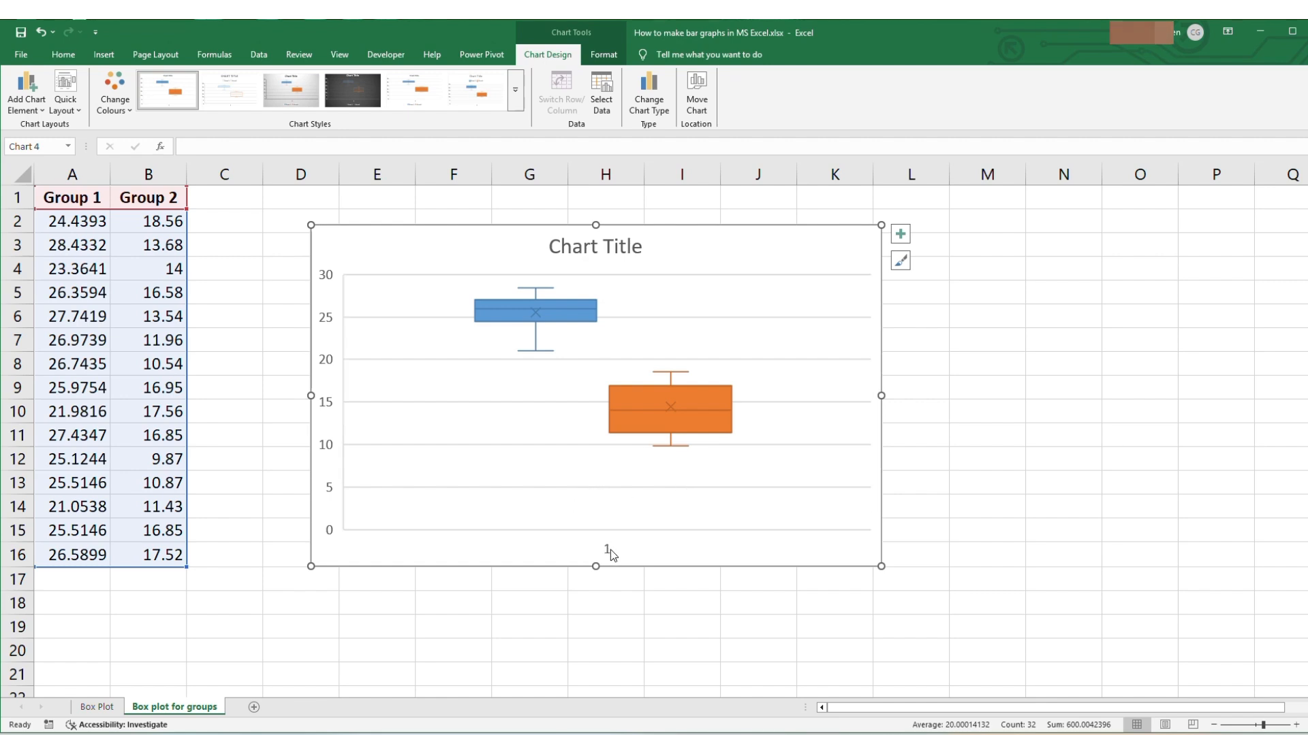
Step: Add axis titles to the group box plot and remove its gridlines
left_click(607, 551)
left_click(900, 233)
left_click(932, 266)
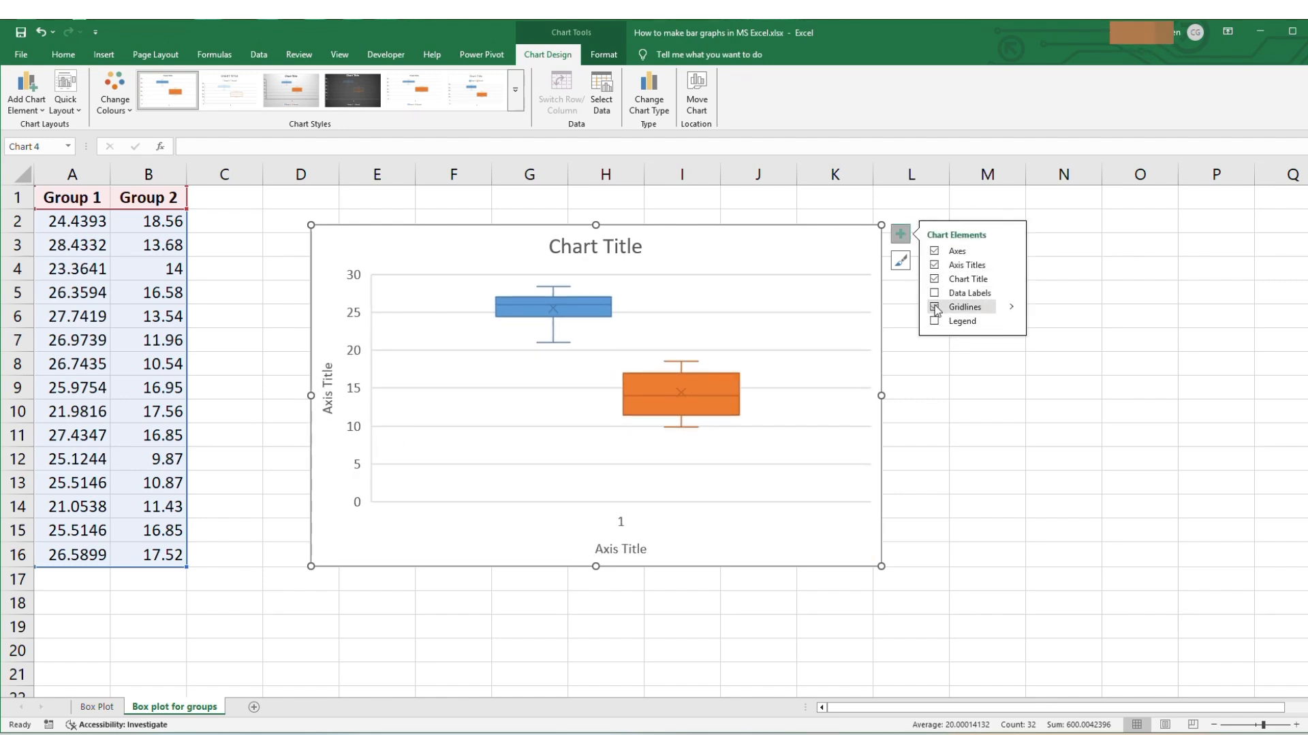
left_click(943, 306)
Step: Delete the horizontal axis title and the horizontal axis label from the group box plot
left_click(631, 552)
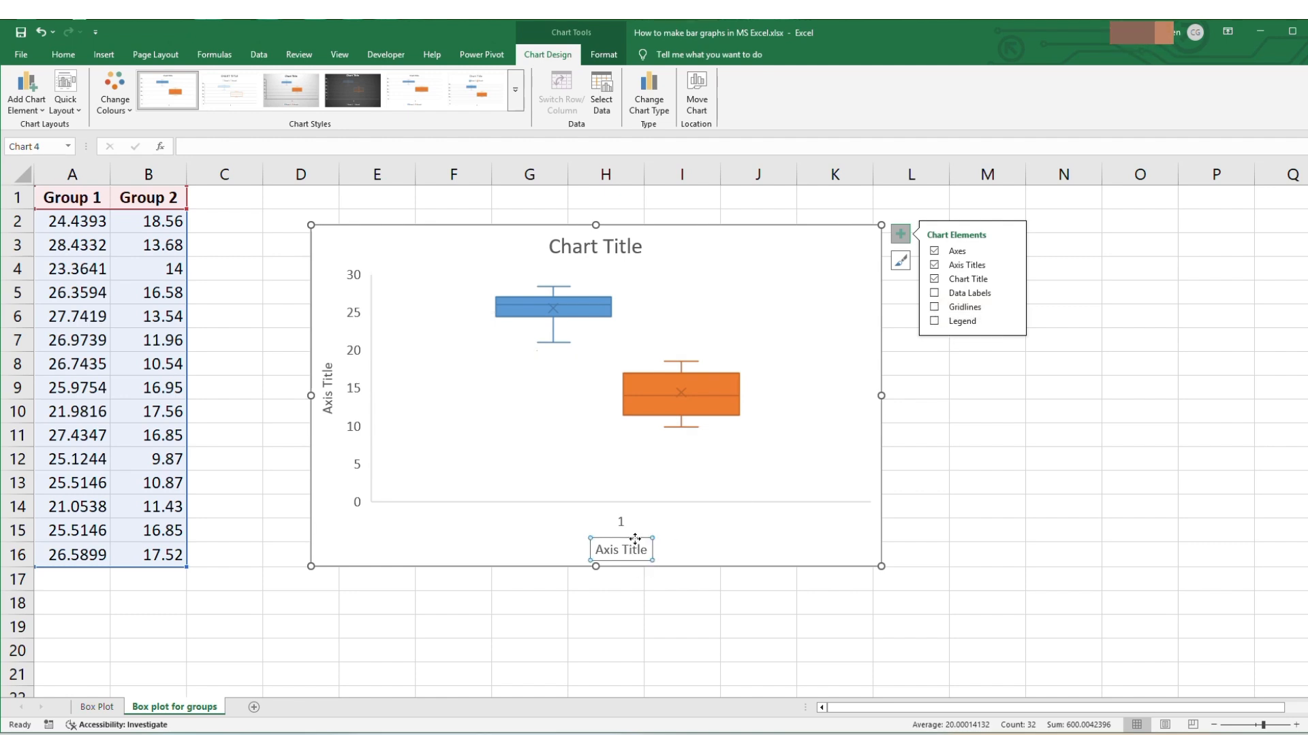
key("Delete")
left_click(622, 545)
key("Delete")
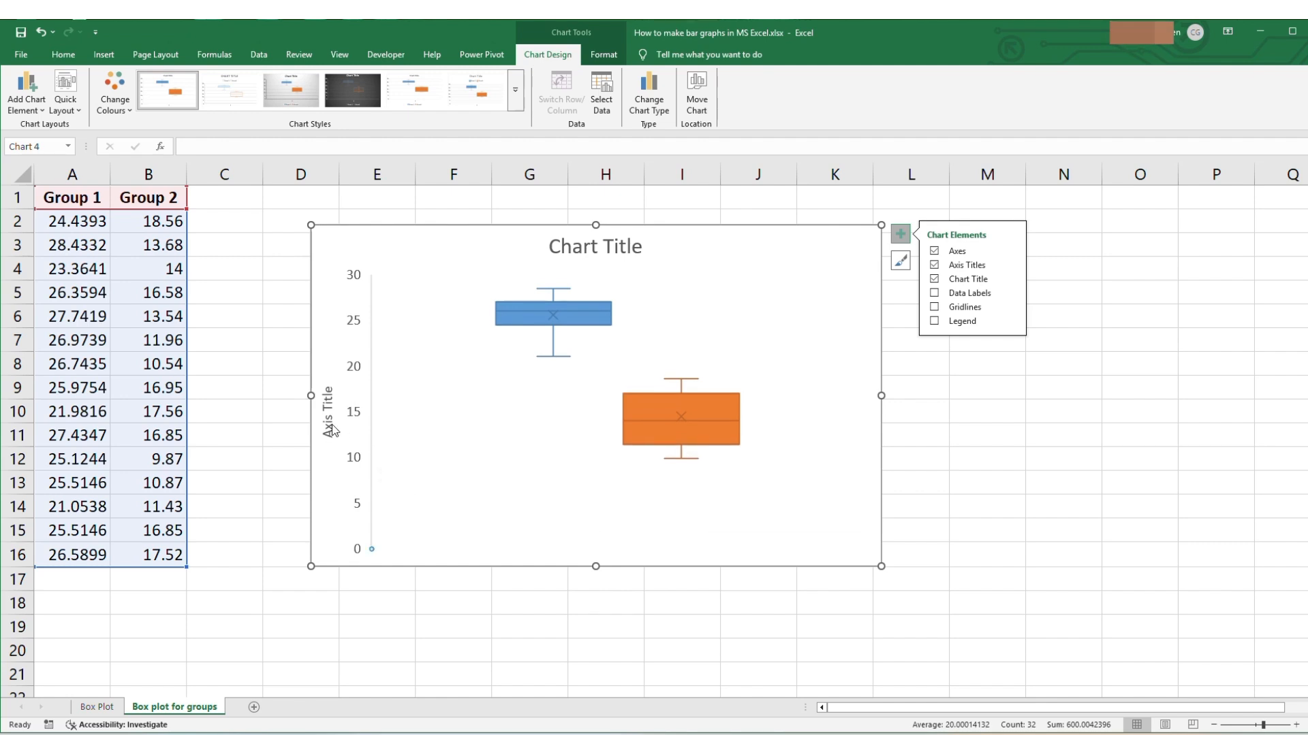
Step: Change the vertical axis title to "Million dollar"
left_click(331, 429)
triple_click(330, 422)
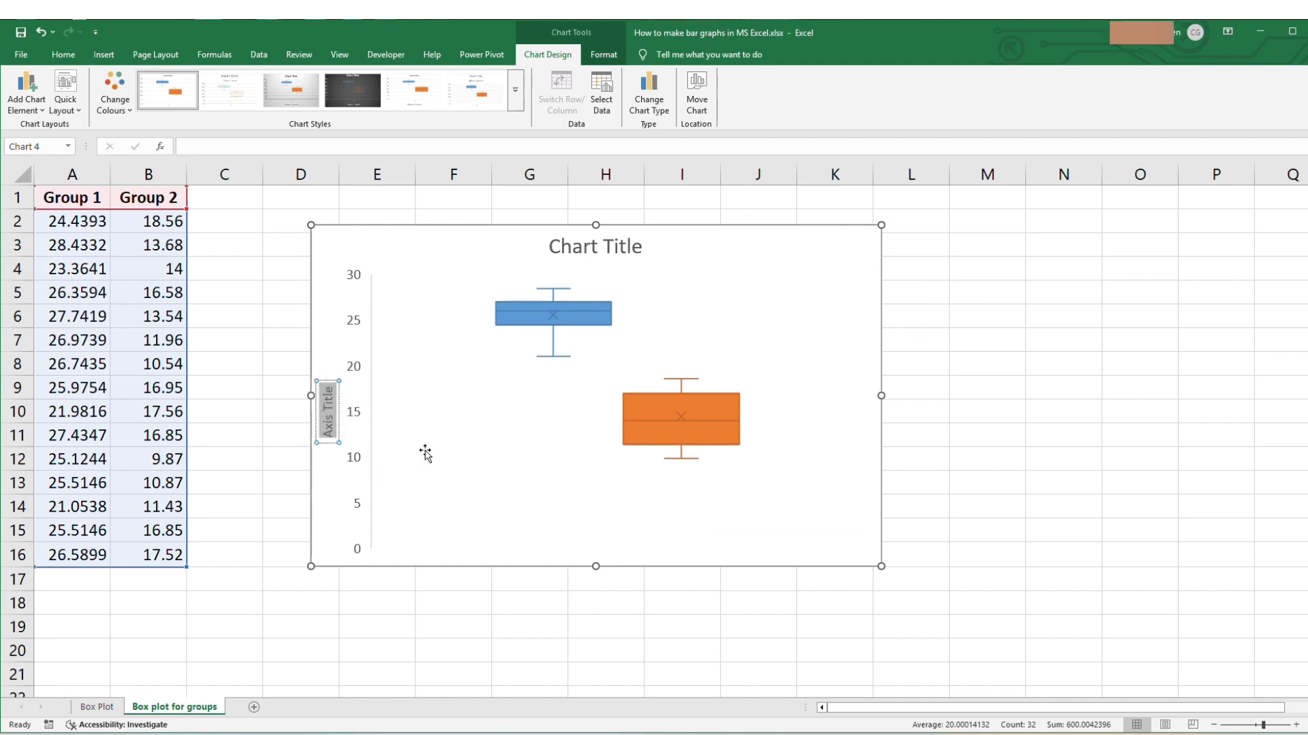
type("Mo")
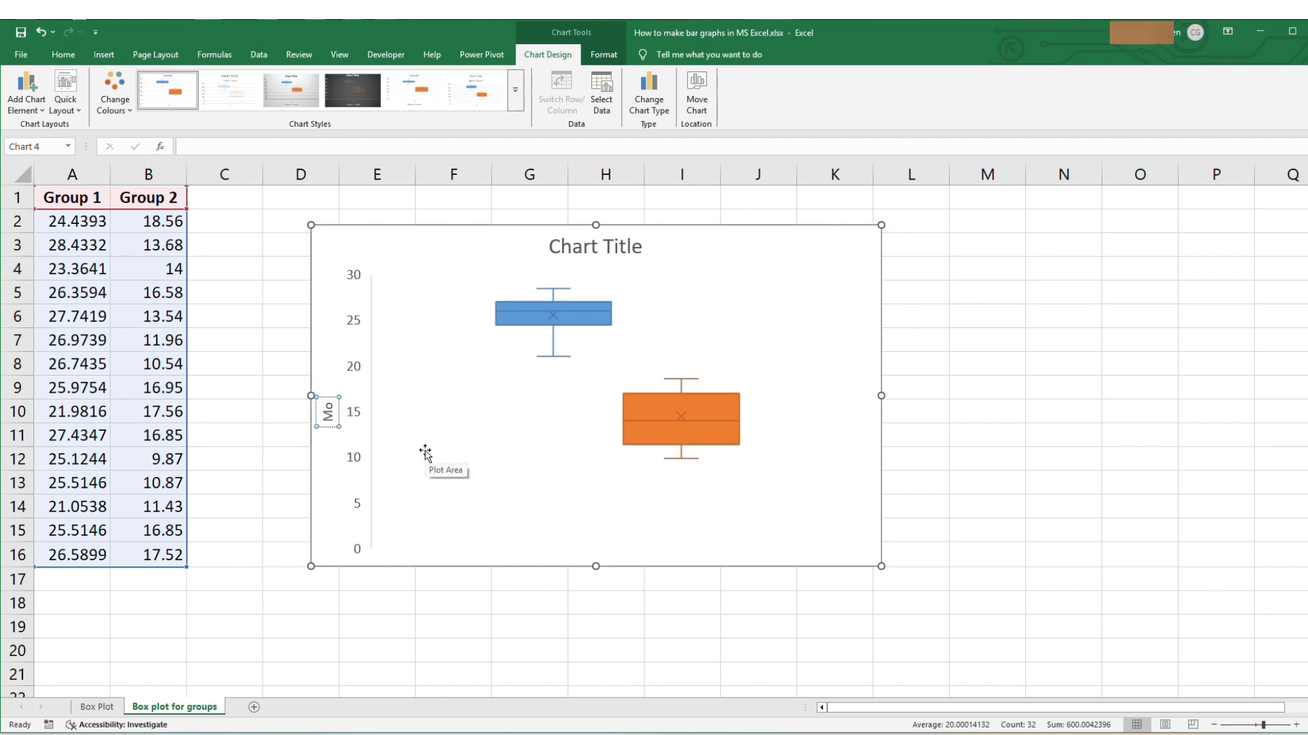
type("illion do")
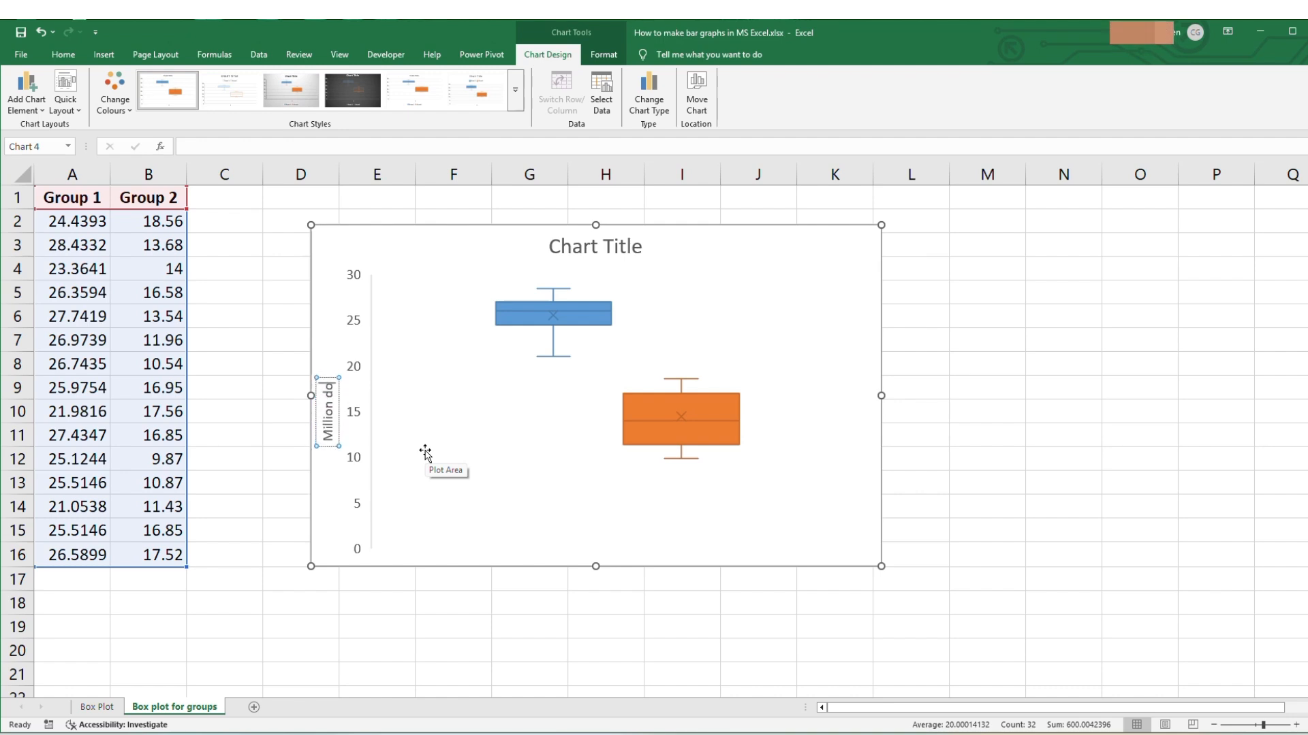
type("llar")
Step: Change the chart title to "Profit" and make it bold
left_click(585, 246)
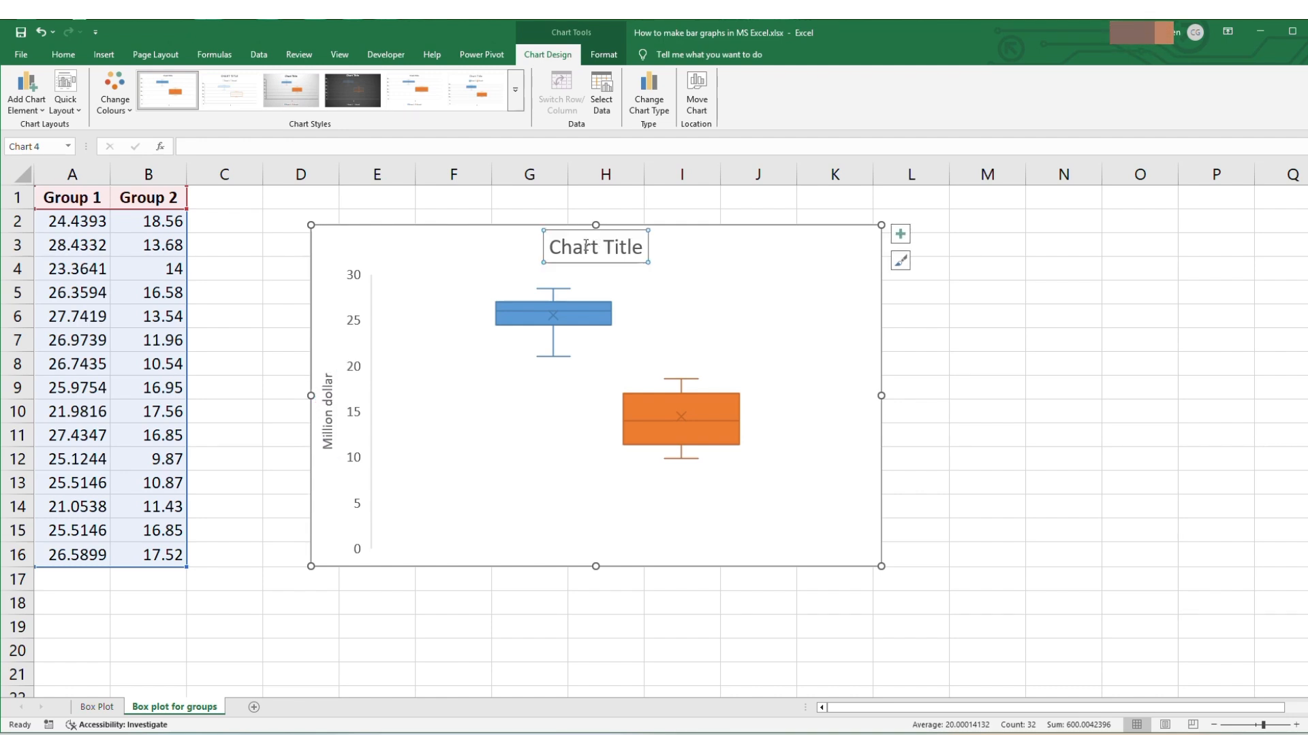
left_click_drag(551, 247, 640, 249)
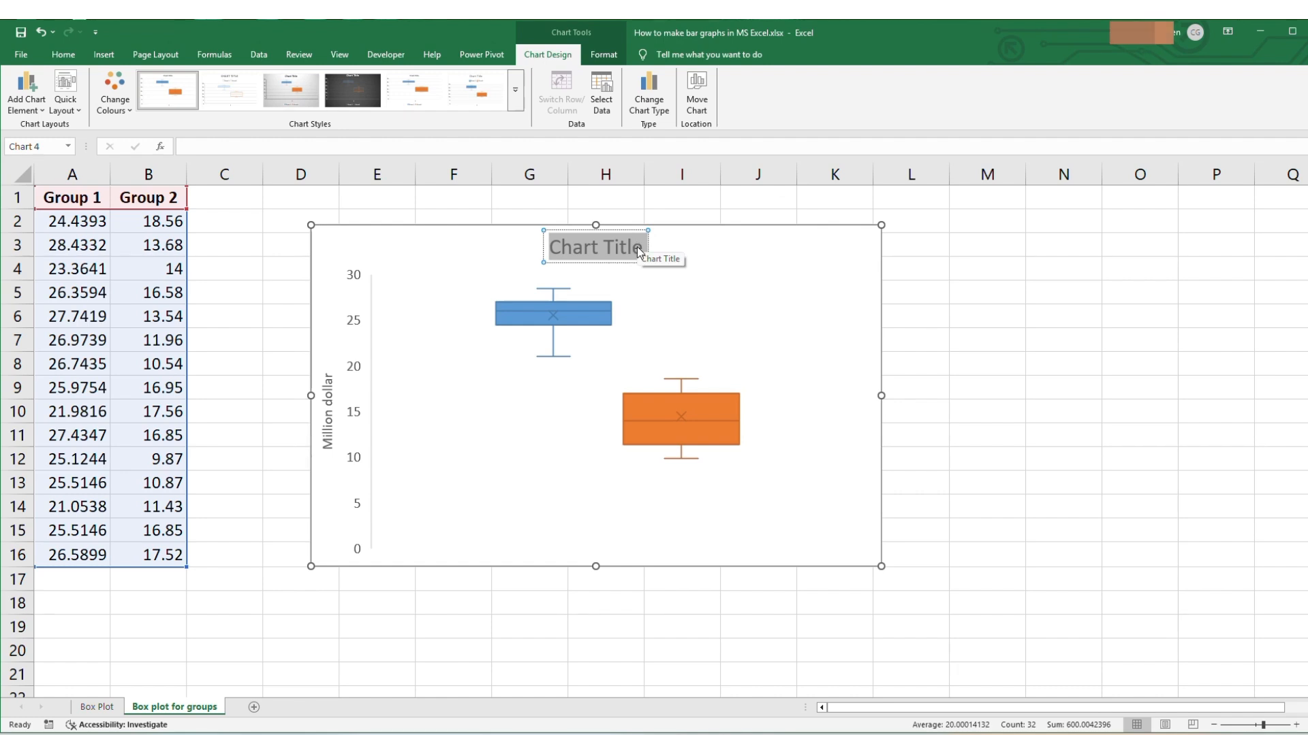
type("Profit")
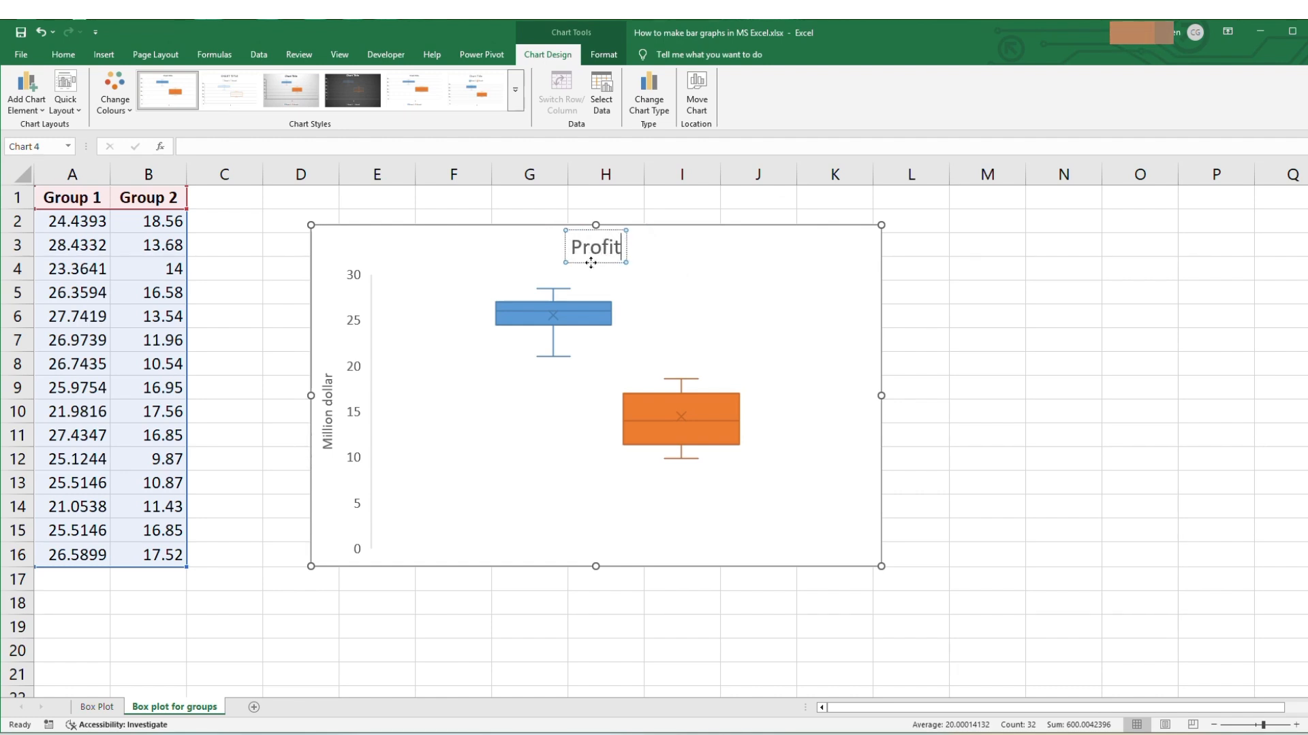
left_click(63, 55)
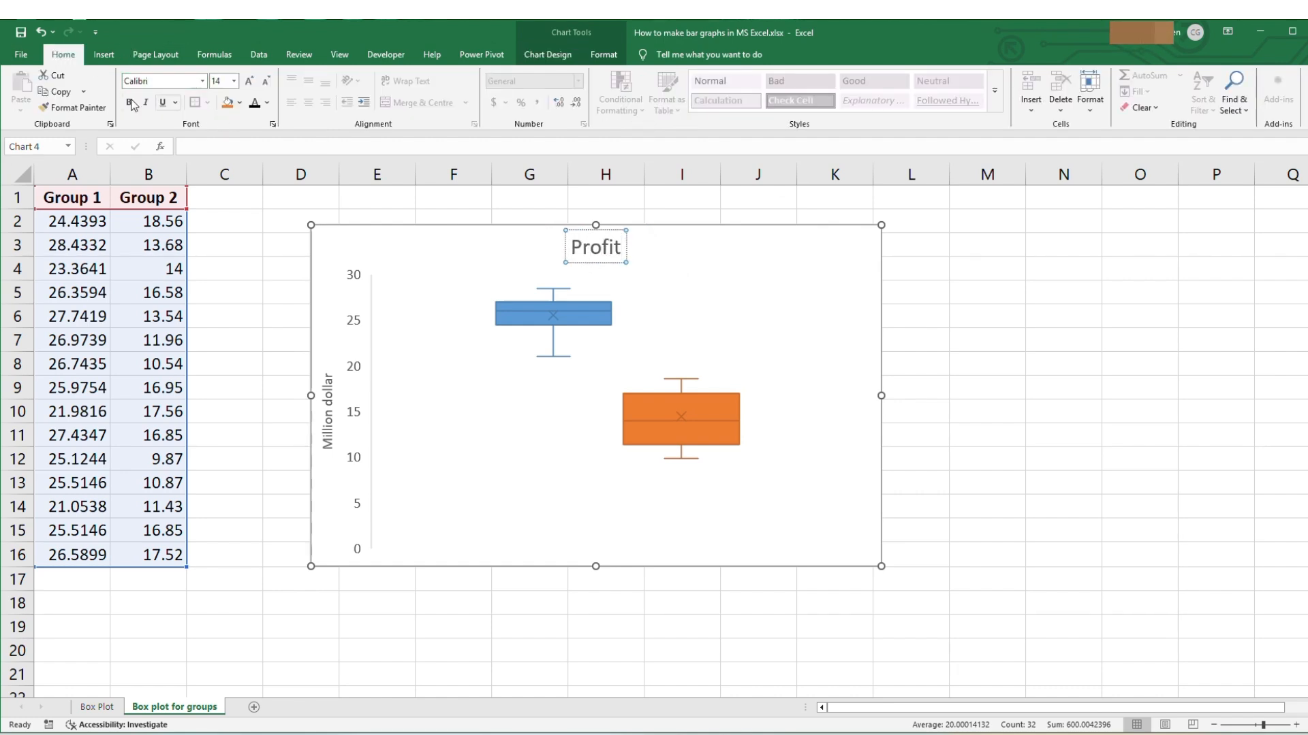
left_click(132, 102)
Step: Make the "Million dollar" axis title and the vertical axis numbers bold
left_click(333, 453)
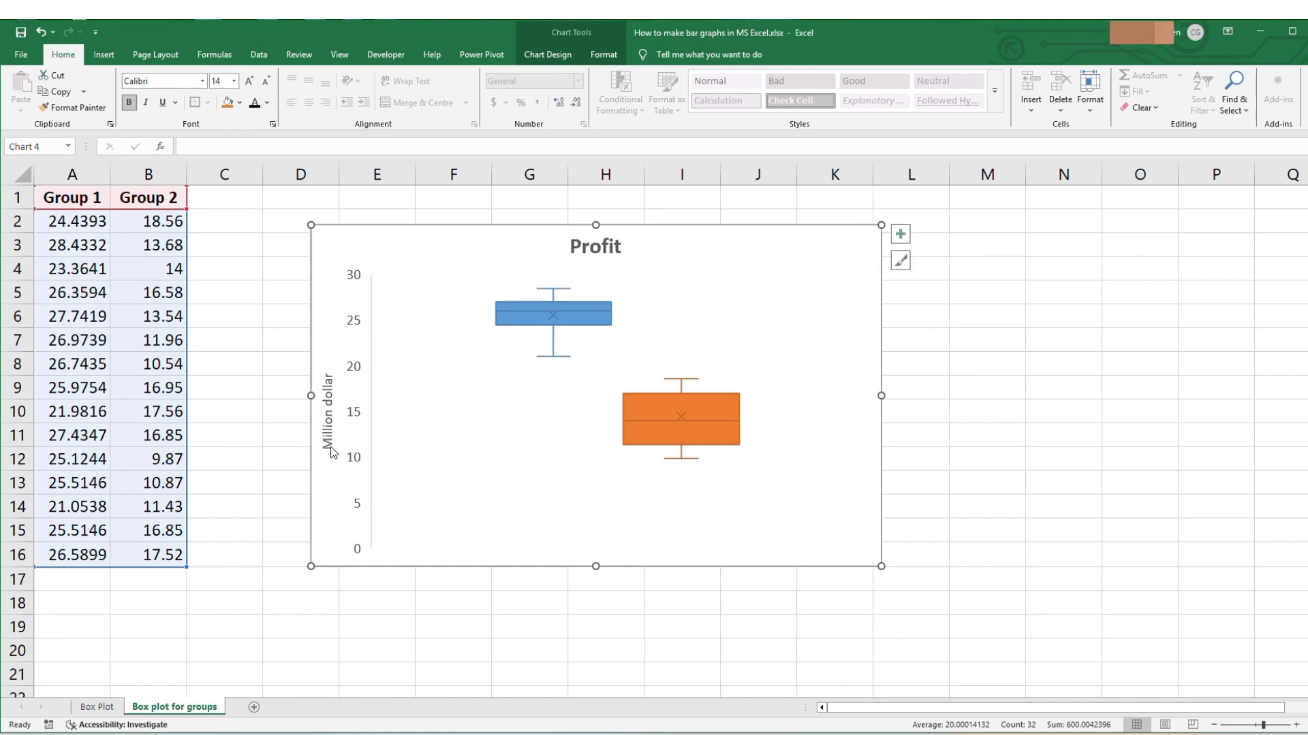
left_click(333, 453)
key("ctrl+b")
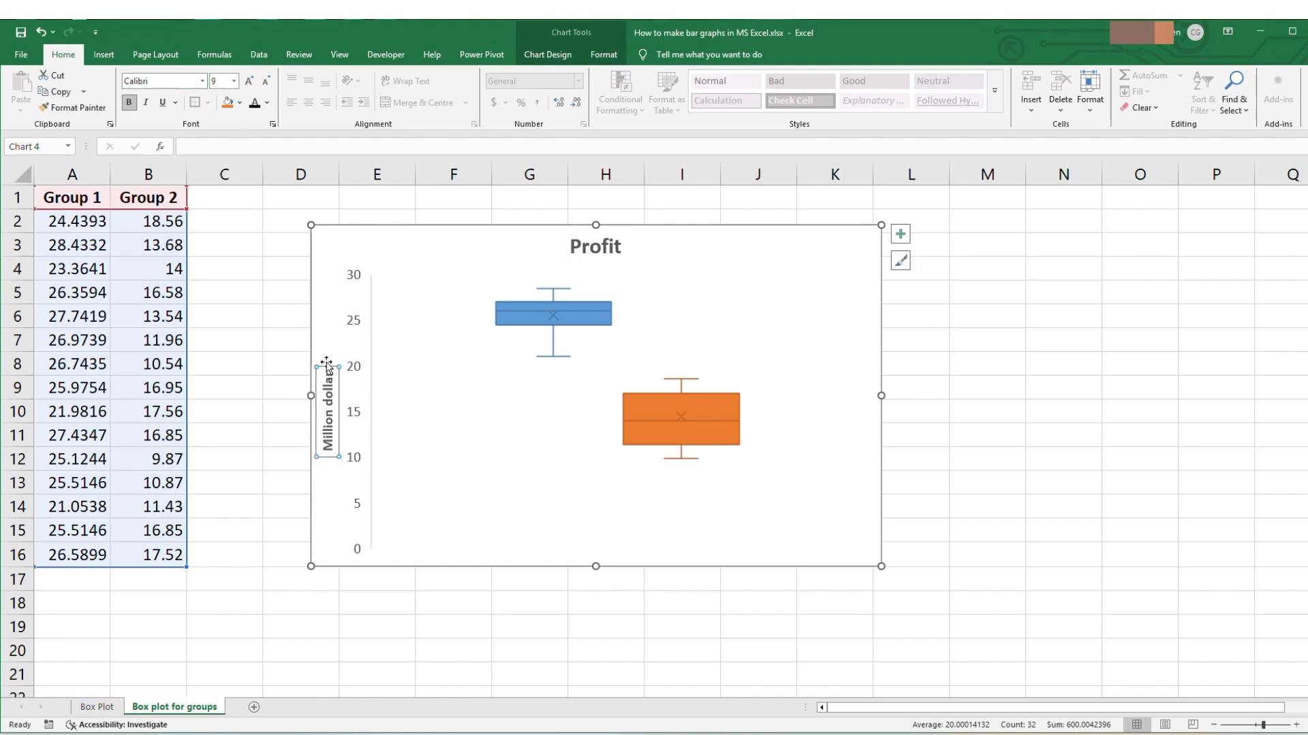
left_click(361, 368)
left_click(714, 346)
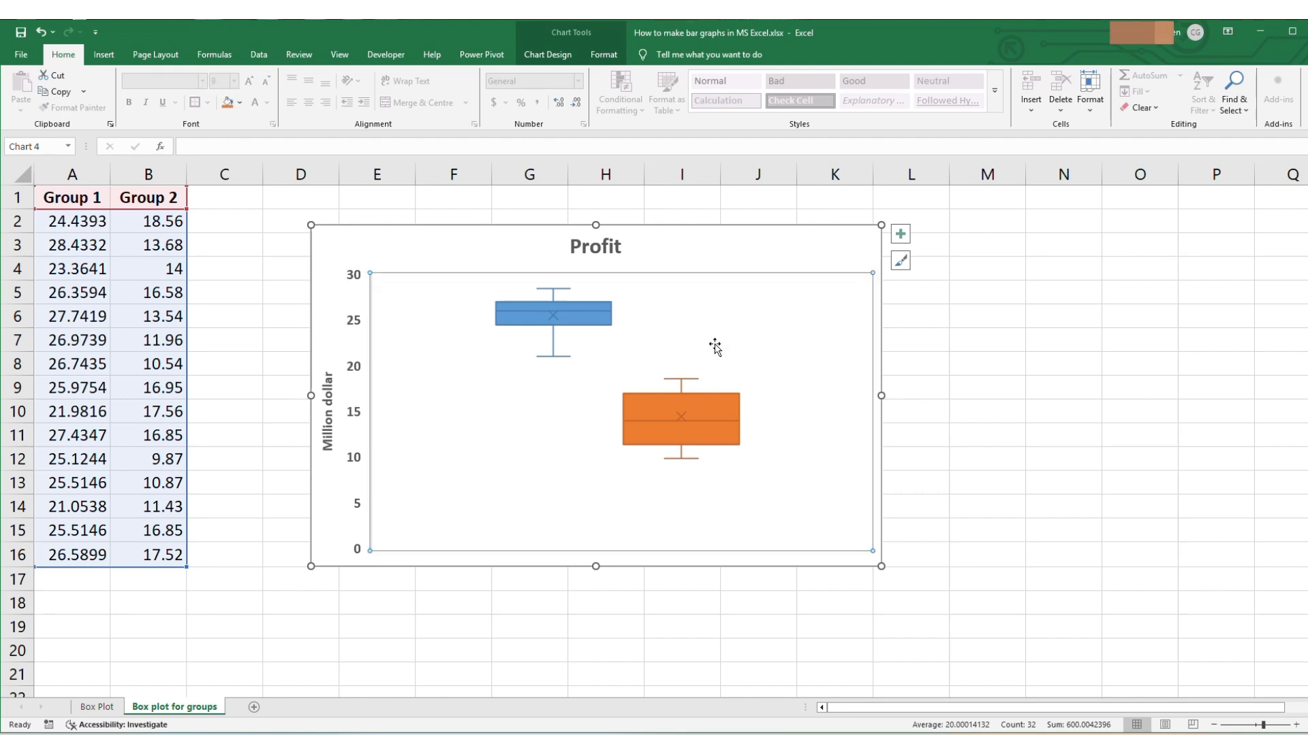
Step: Add a legend for Group 1 and Group 2 to the chart, keeping the gridlines off
left_click(795, 266)
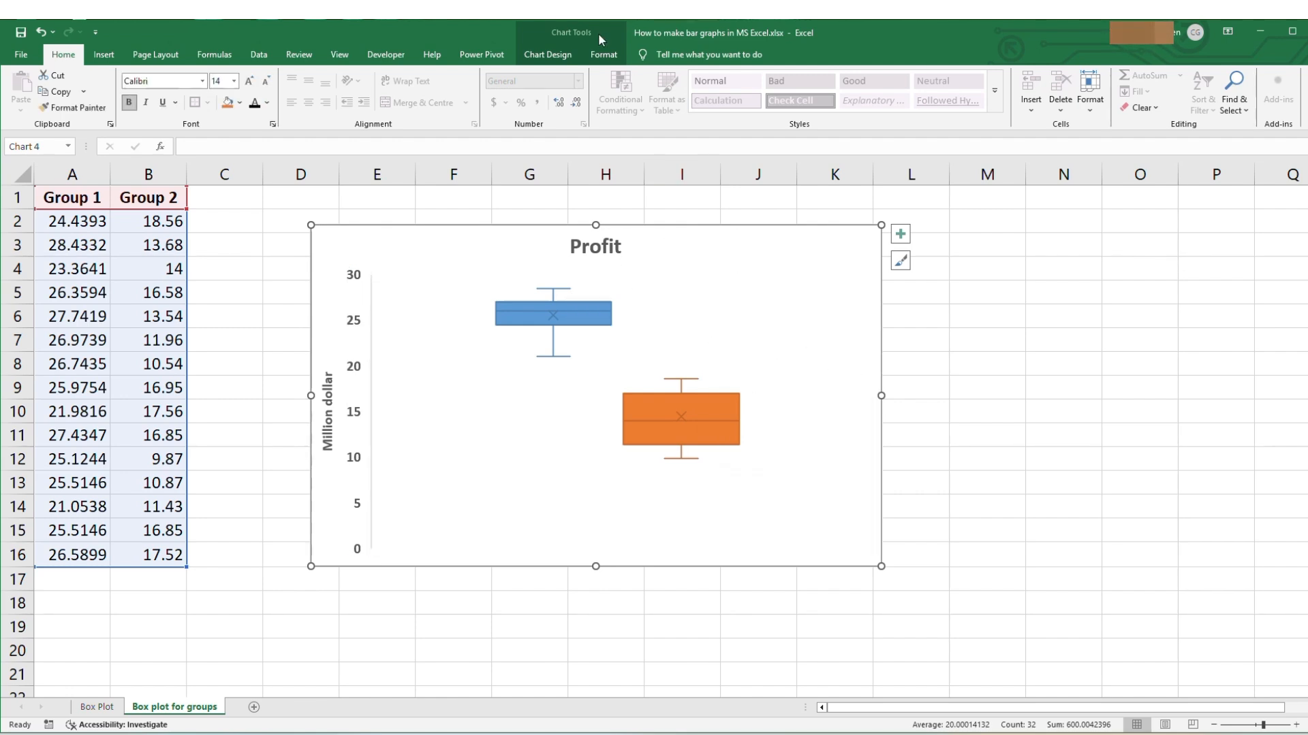
key("ctrl")
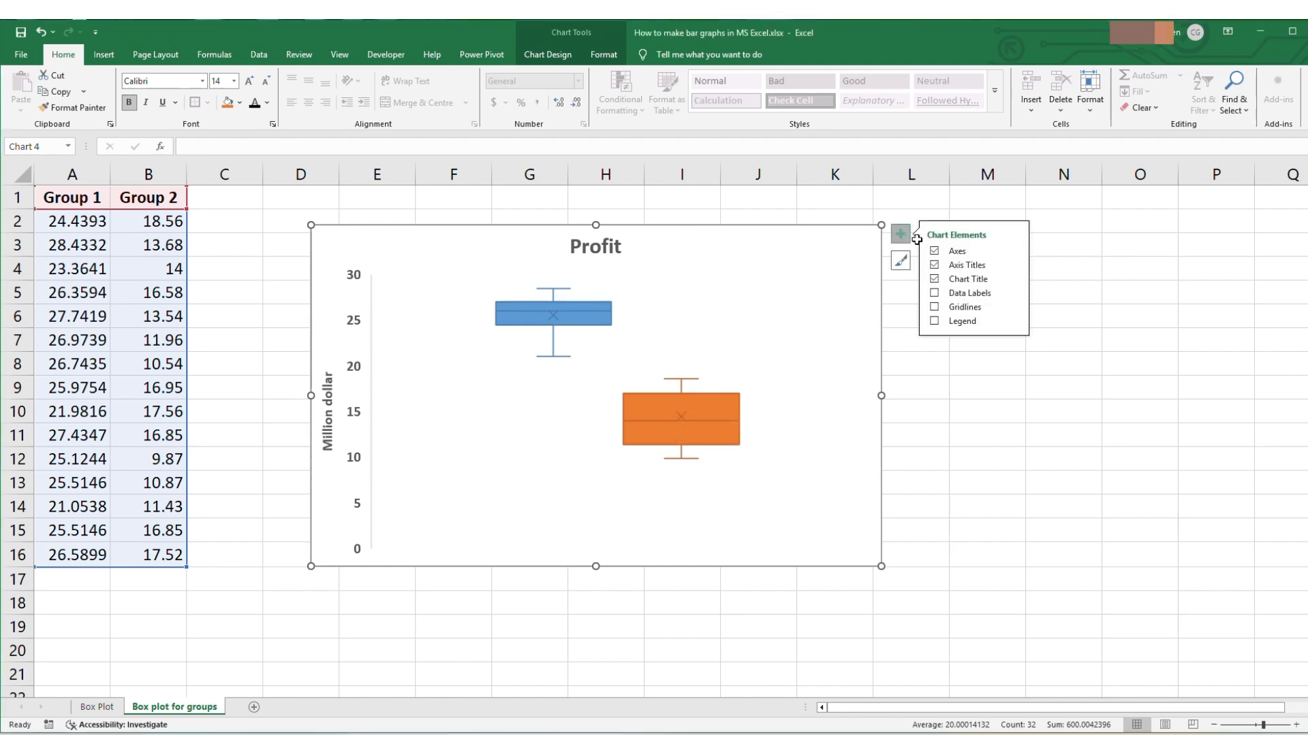
left_click(935, 308)
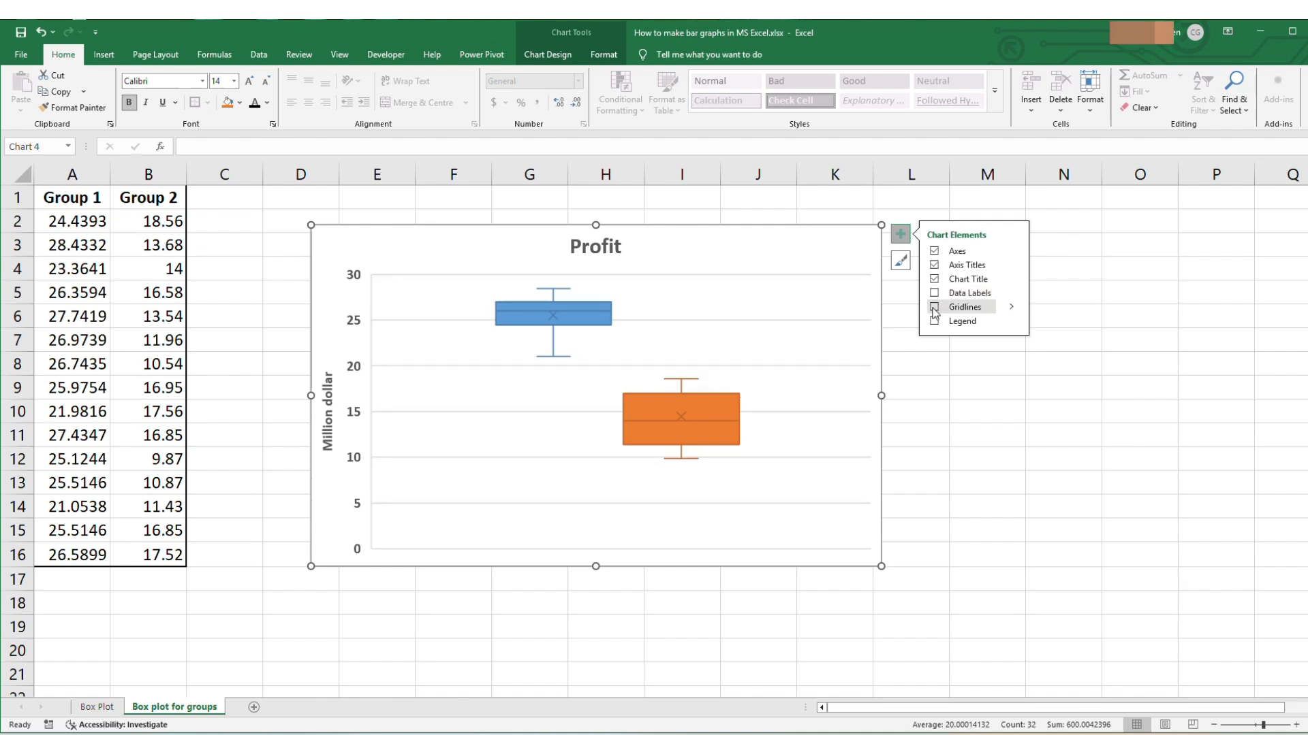
left_click(935, 321)
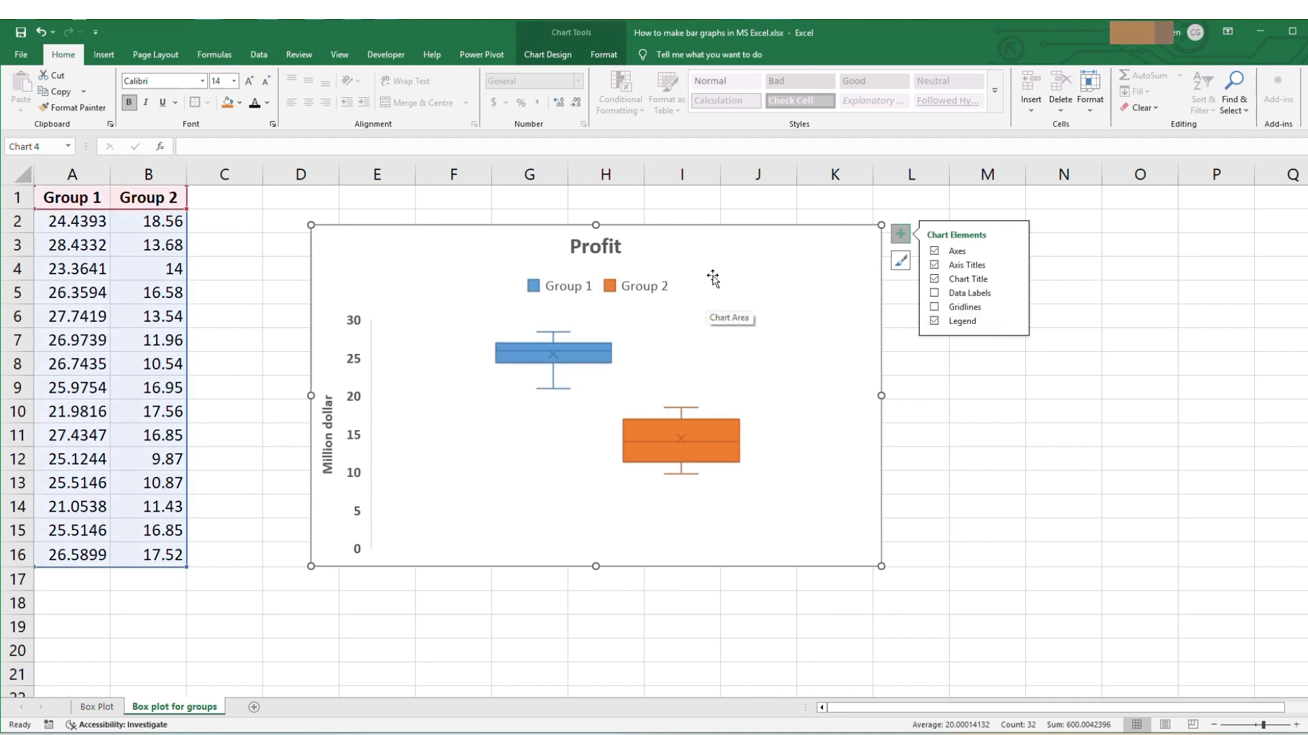
Step: Place the legend to the right of the boxes and shift the chart slightly up and to the left
left_click(603, 286)
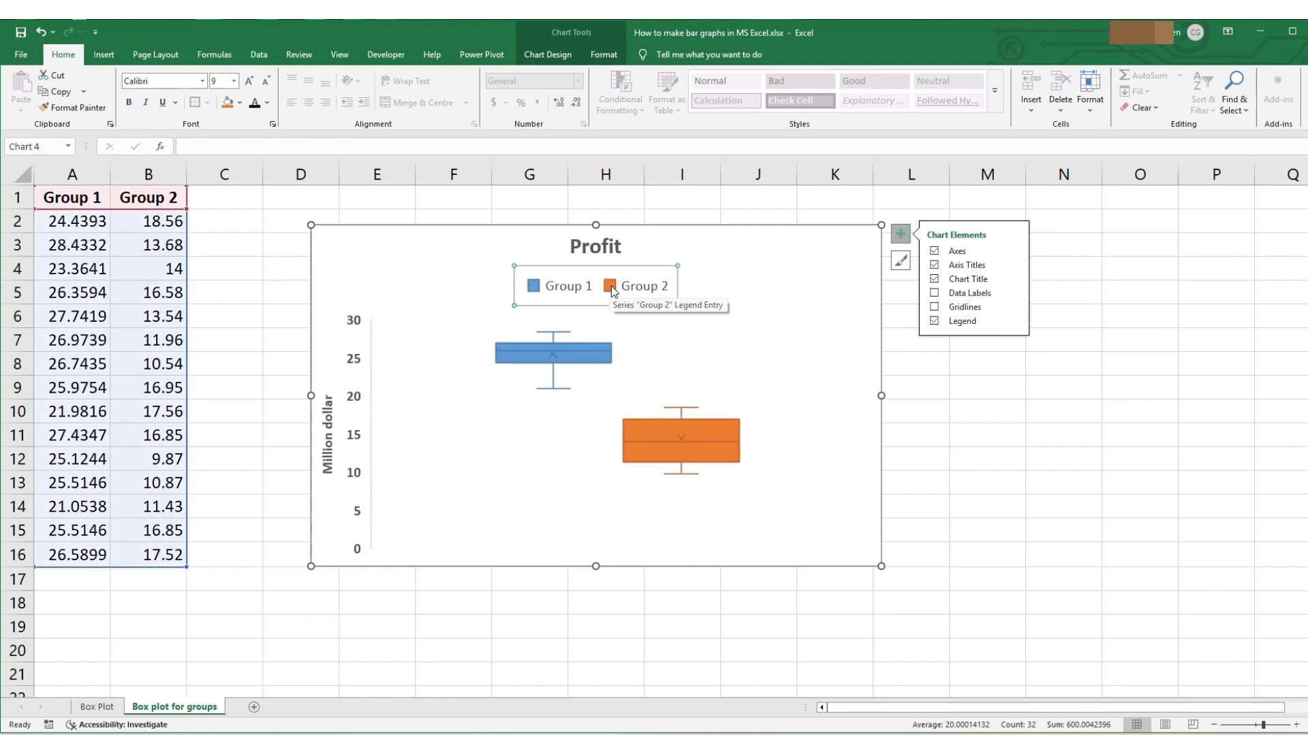
left_click(548, 54)
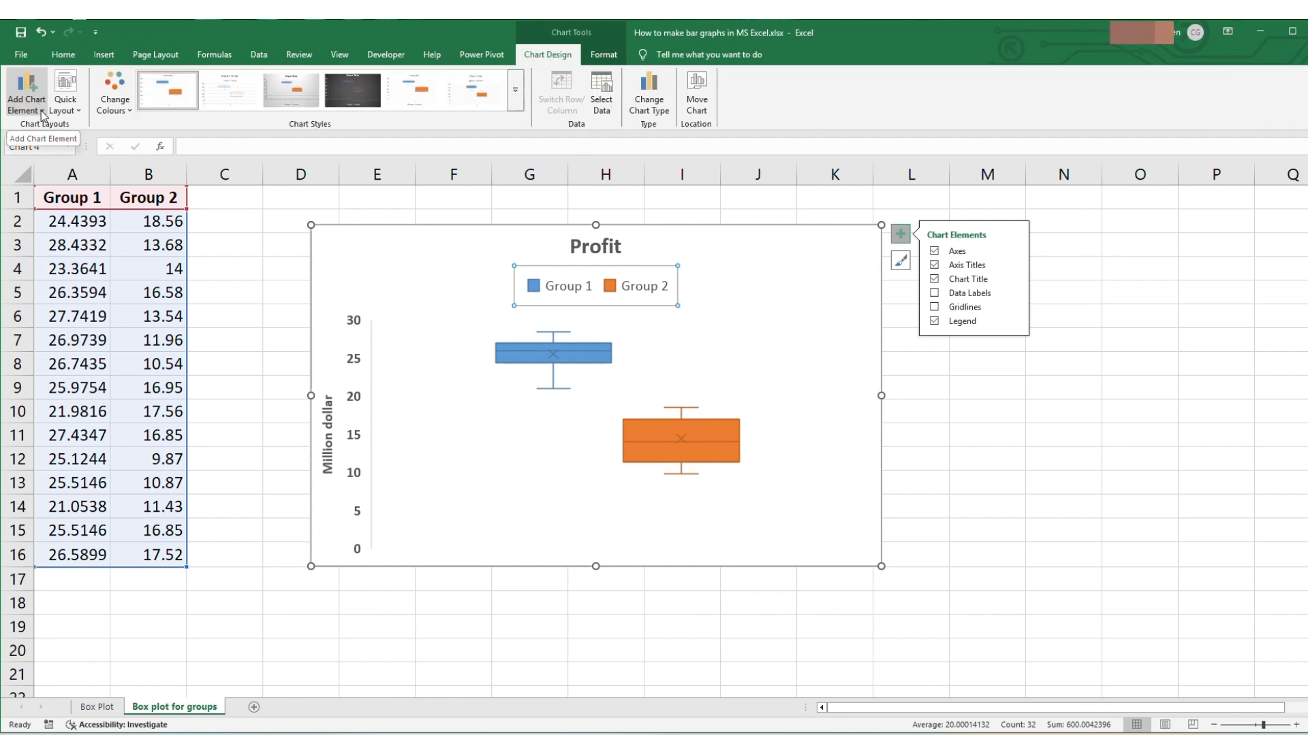
left_click(41, 112)
mouse_move(54, 143)
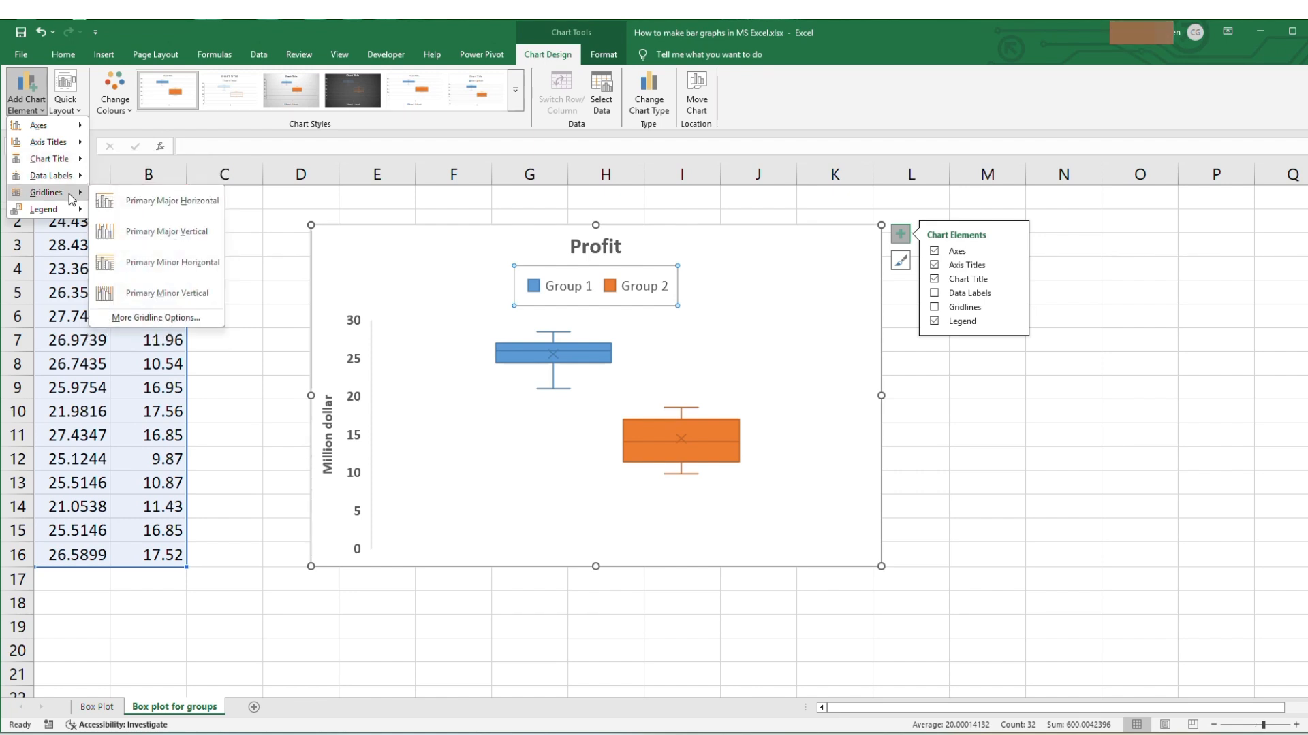
mouse_move(75, 213)
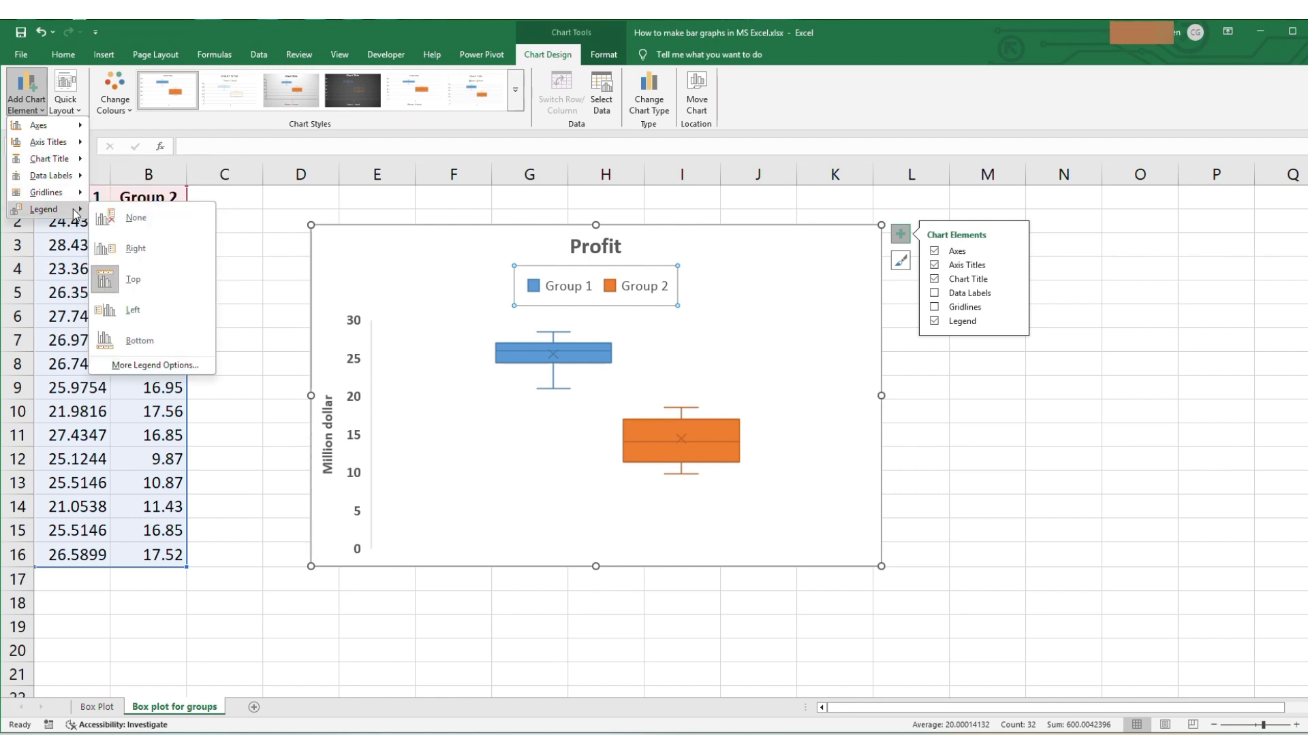
left_click(153, 252)
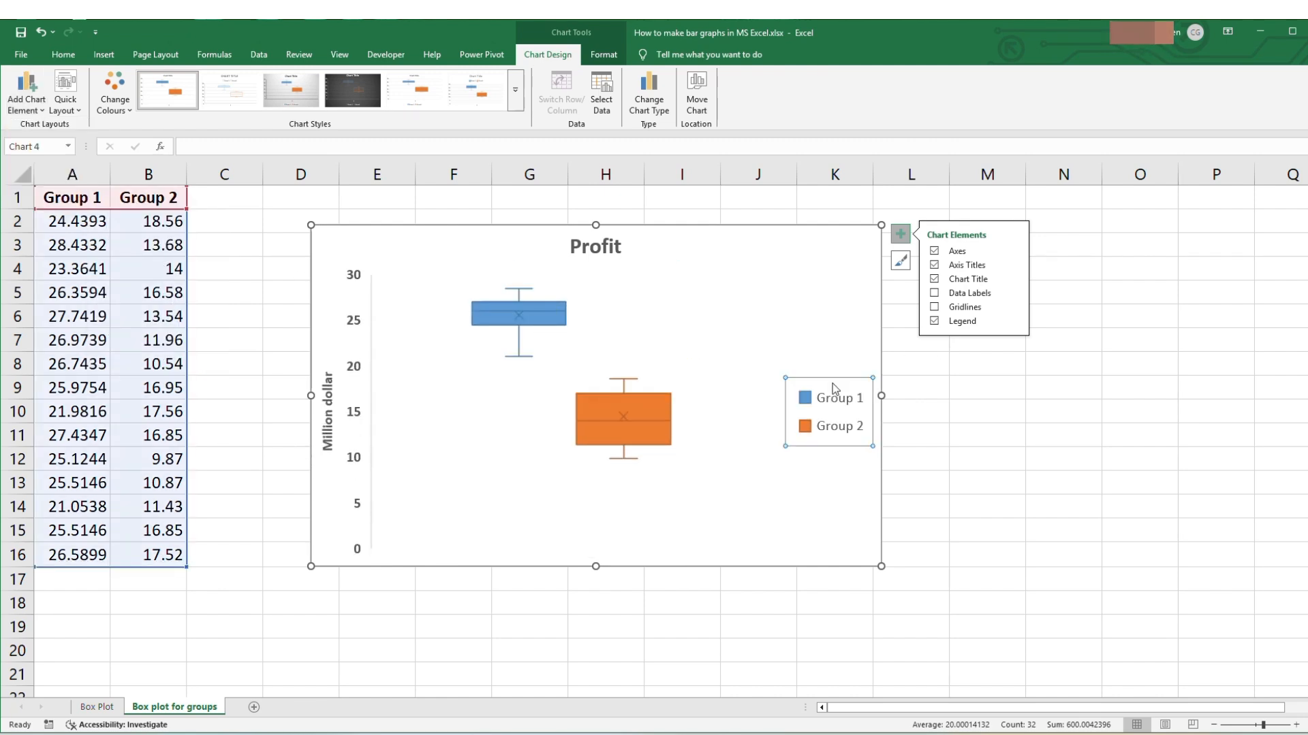
mouse_move(836, 379)
left_mouse_down()
mouse_move(803, 340)
mouse_move(822, 365)
left_mouse_up()
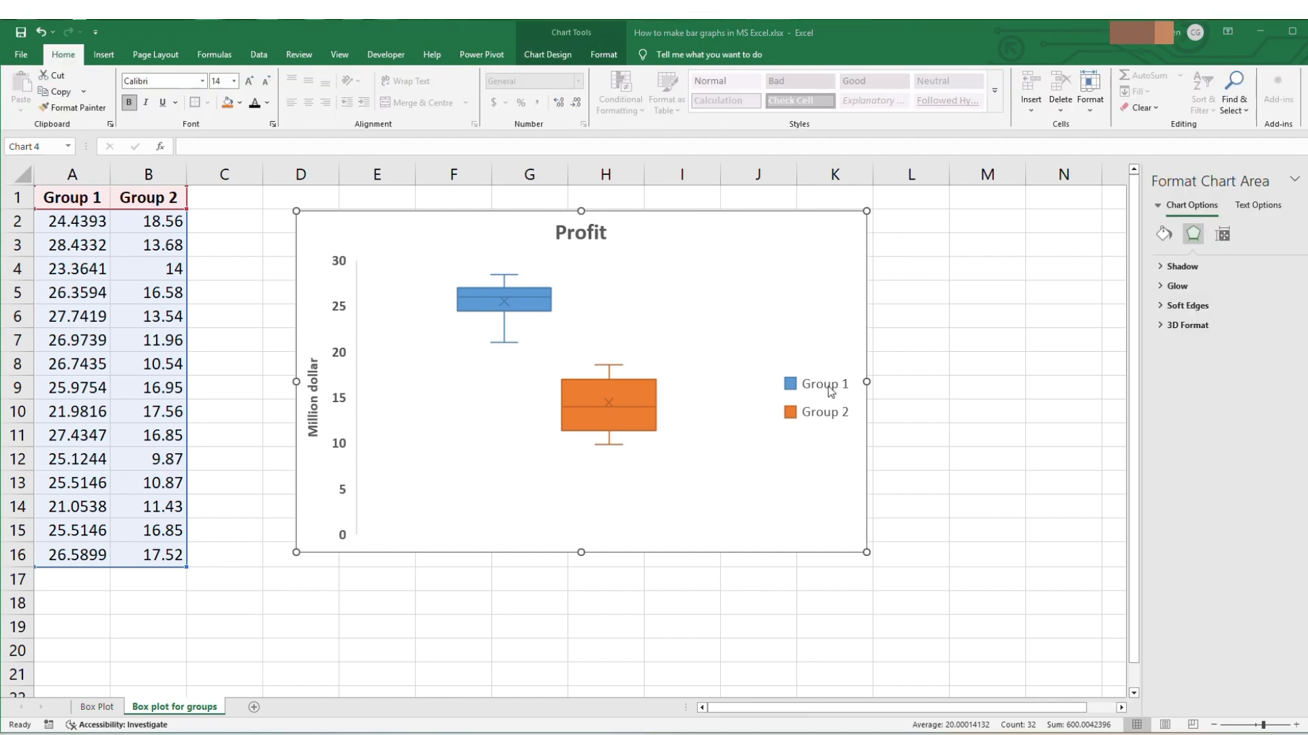
Step: Make the legend text bold and open its font name for editing
left_click(829, 388)
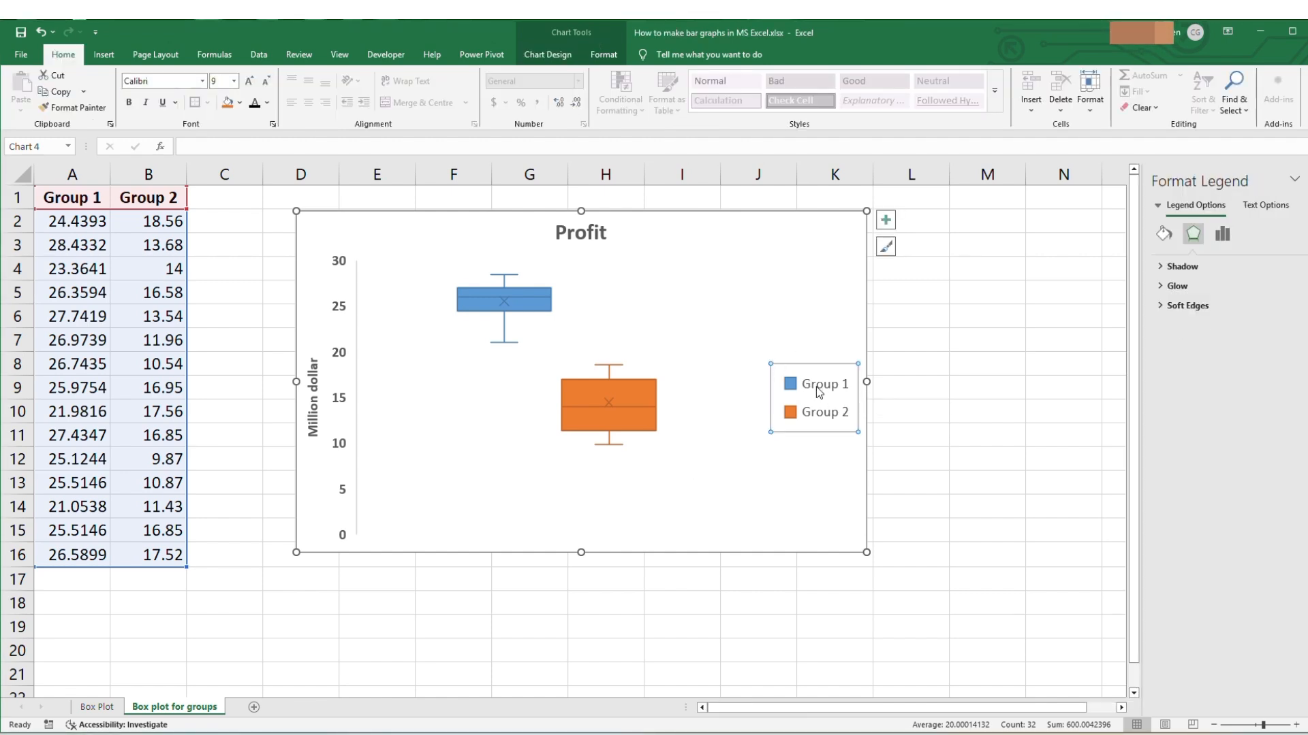
left_click(129, 104)
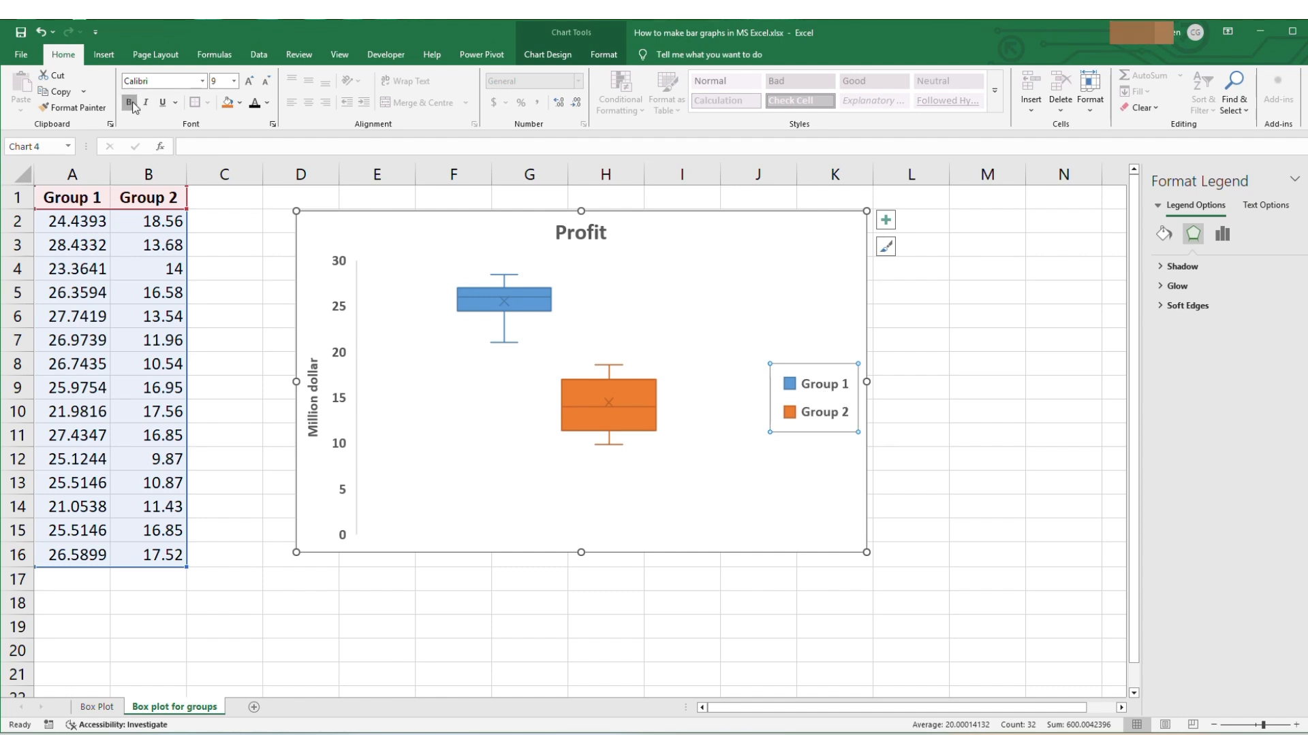
left_click(156, 82)
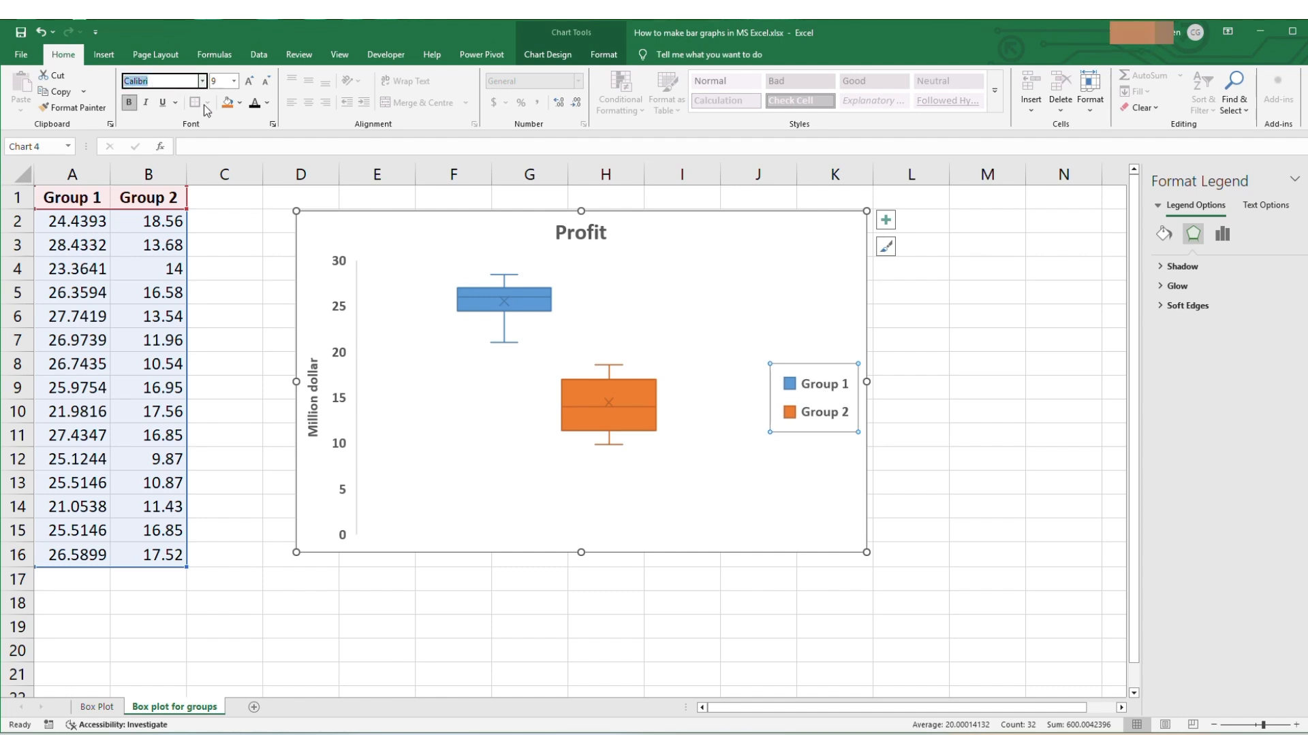